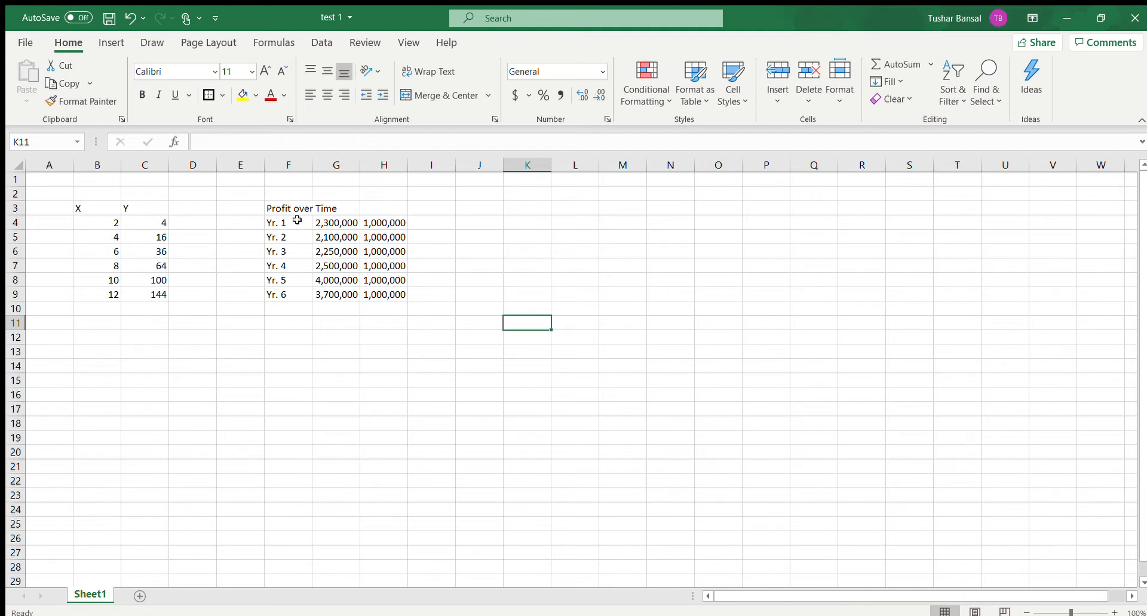
# Make the "Profit over Time" heading in cell F3 bold, italic and underlined
pyautogui.click(367, 261)
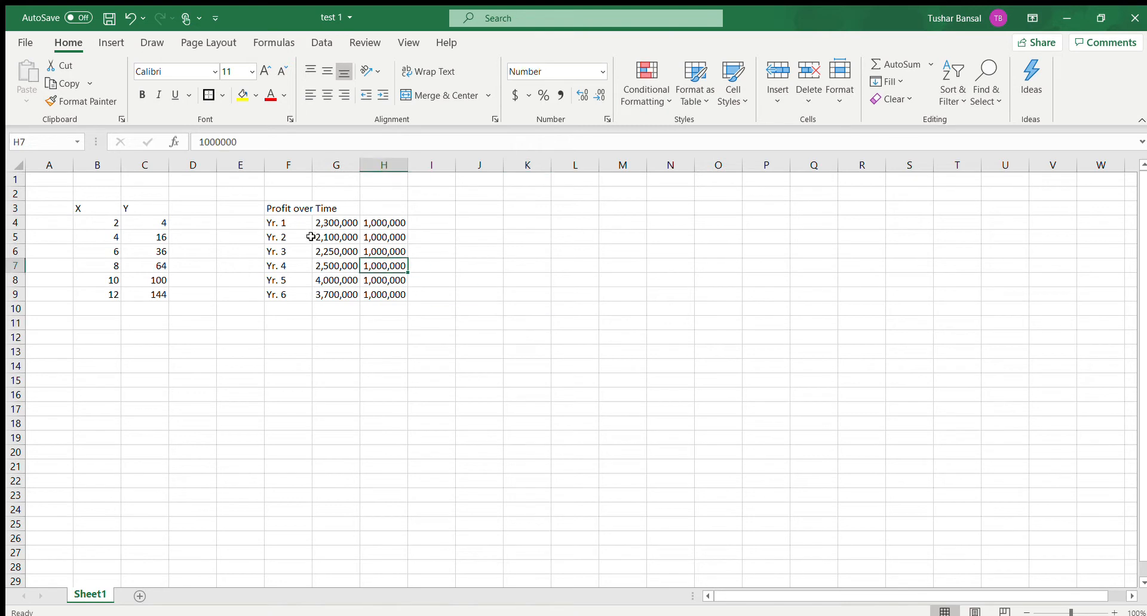
pyautogui.doubleClick(295, 209)
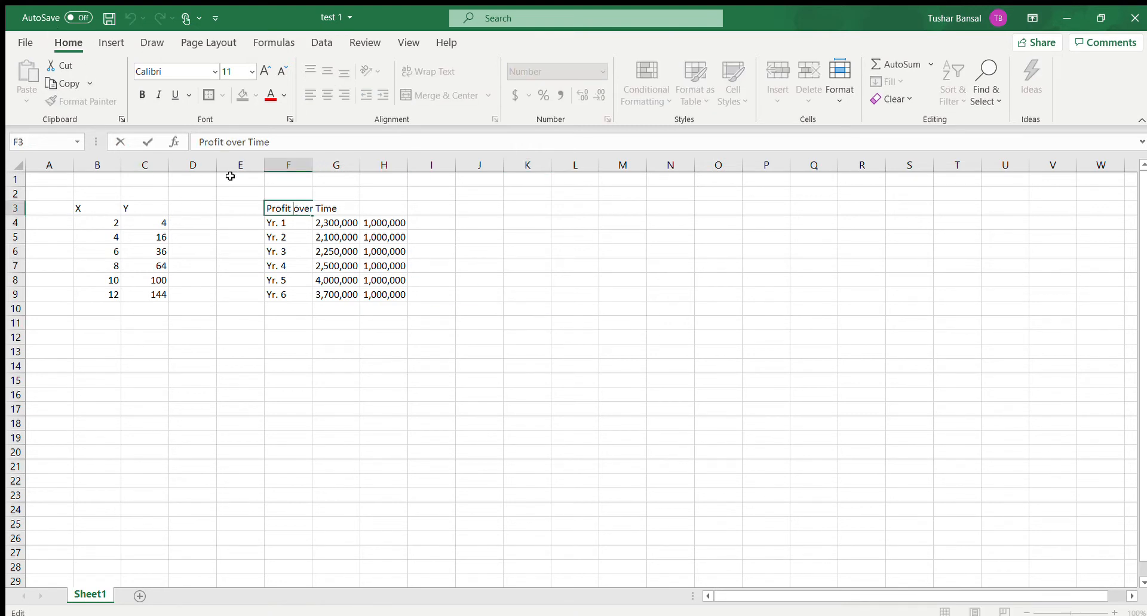
pyautogui.click(408, 382)
pyautogui.click(301, 211)
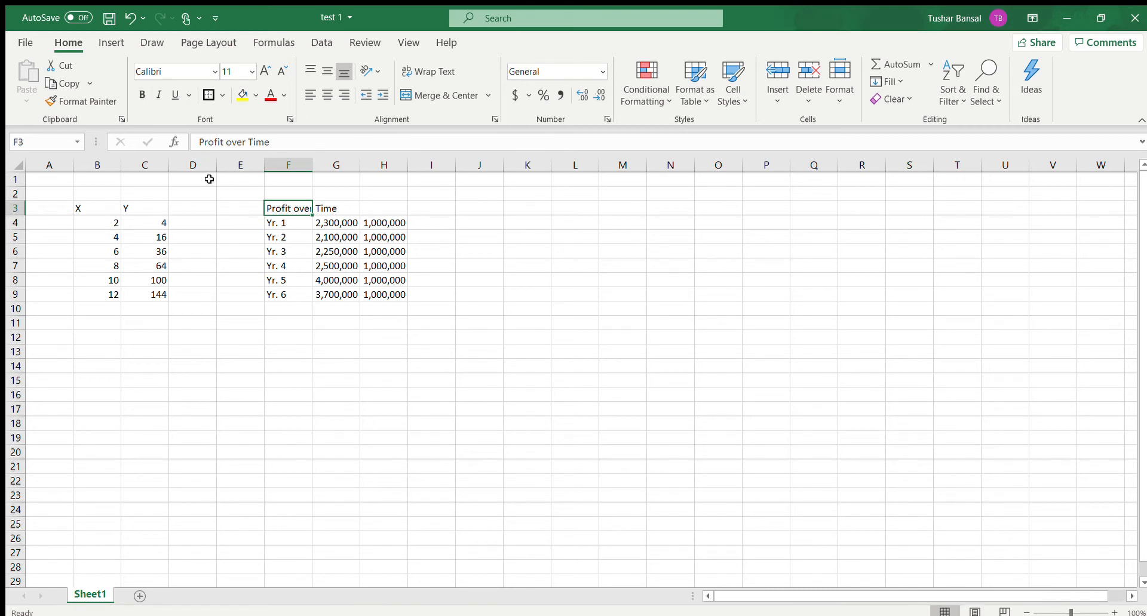
pyautogui.click(141, 95)
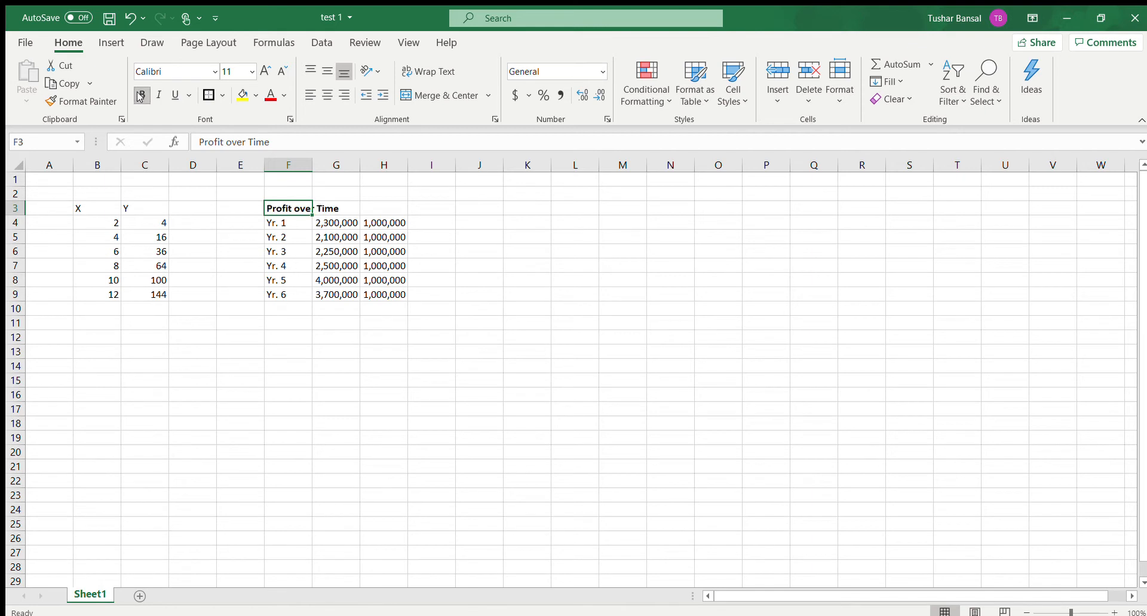
pyautogui.click(159, 95)
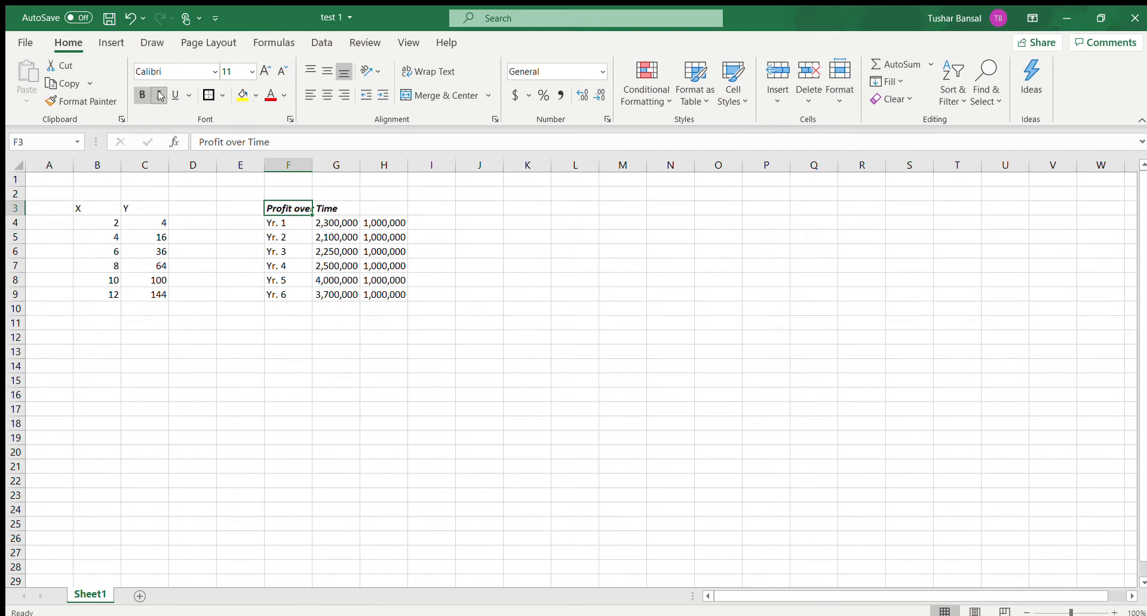
pyautogui.click(175, 96)
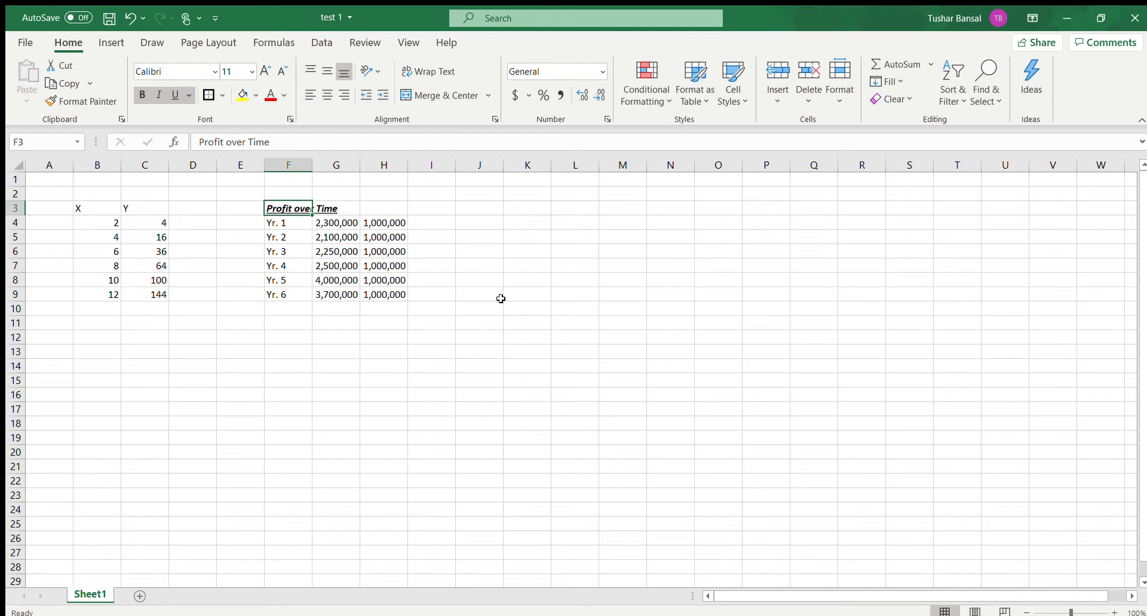
# Remove the bold, italic and underline formatting from the "Profit over Time" heading
pyautogui.hotkey('ctrl', 'b')
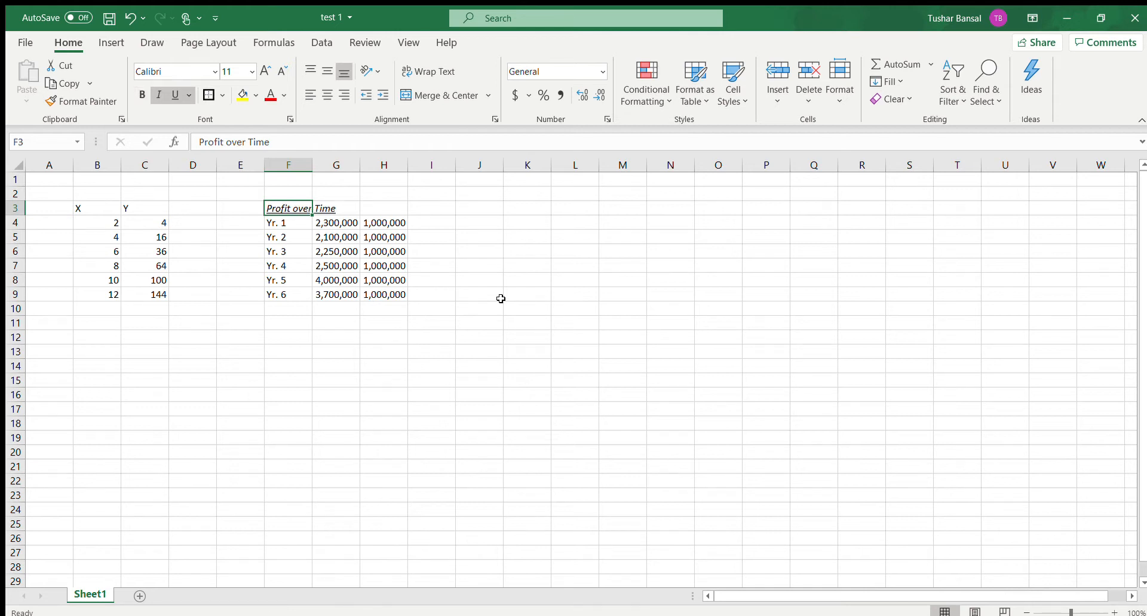
pyautogui.hotkey('ctrl', 'i')
pyautogui.hotkey('ctrl', 'u')
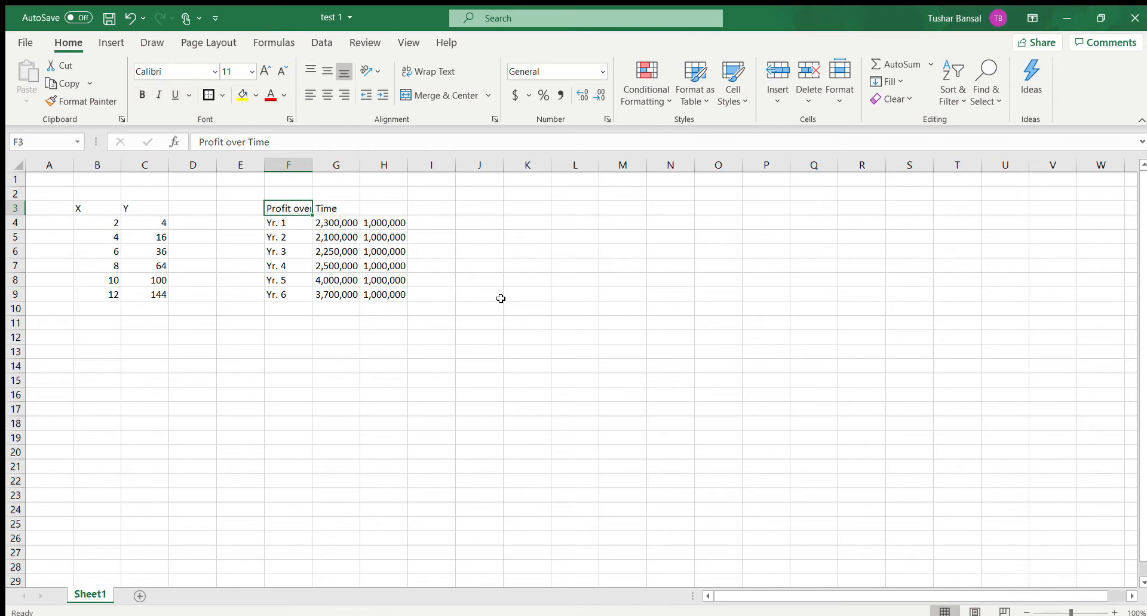
pyautogui.click(460, 248)
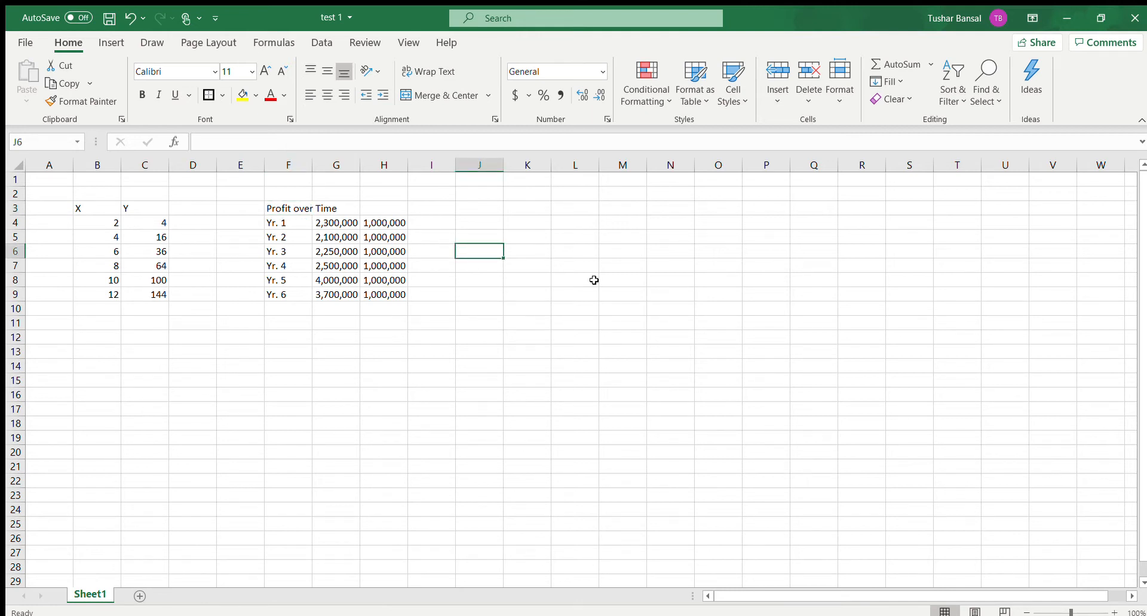
# Change the font of the "Profit over Time" heading in F3 to Algerian
pyautogui.click(299, 206)
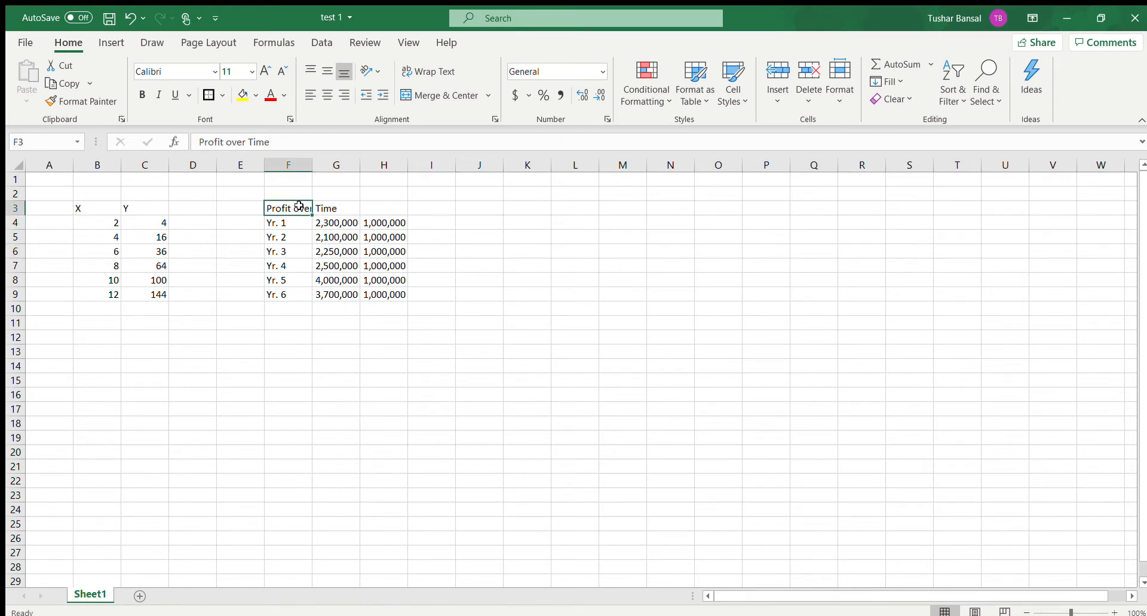
pyautogui.click(208, 72)
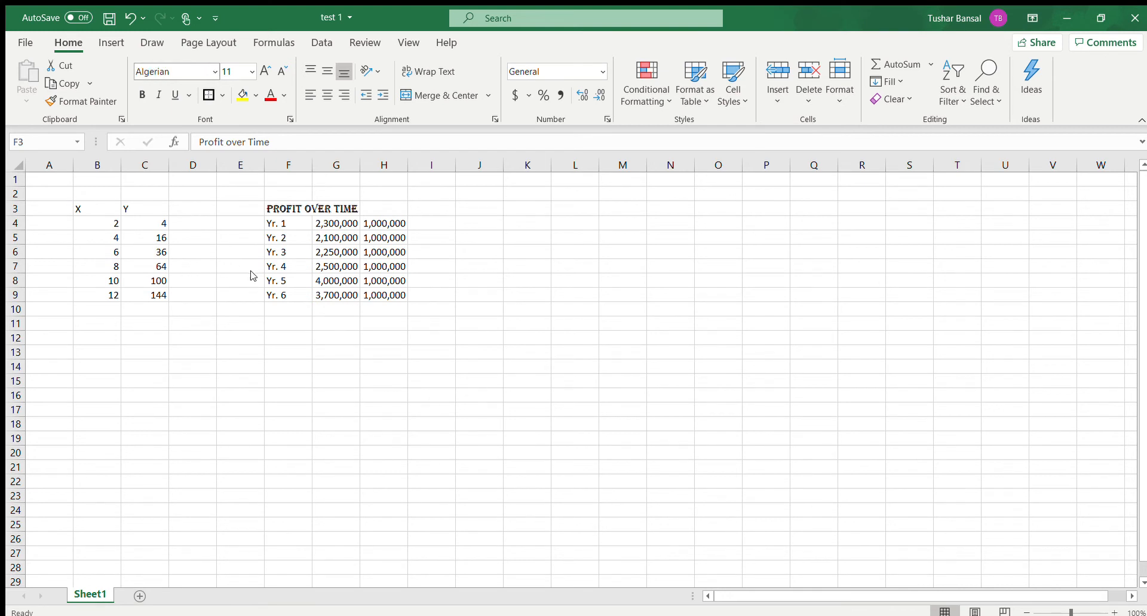
pyautogui.click(538, 342)
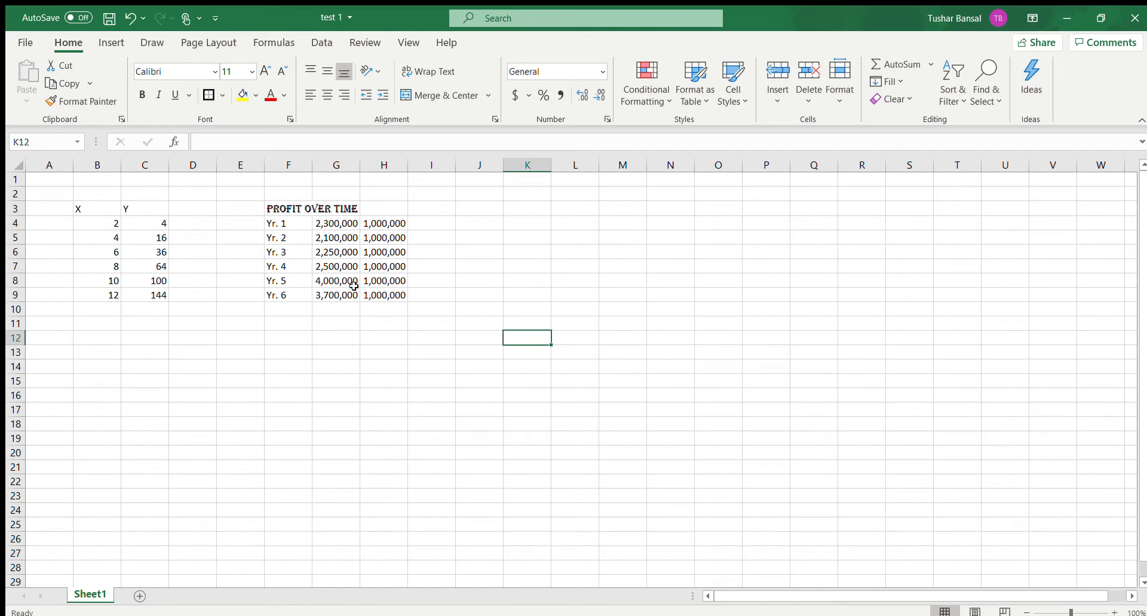
# Change the X and Y column headers in B3:C3 to a decorative font
pyautogui.click(87, 211)
pyautogui.moveTo(87, 211); pyautogui.dragTo(147, 211)
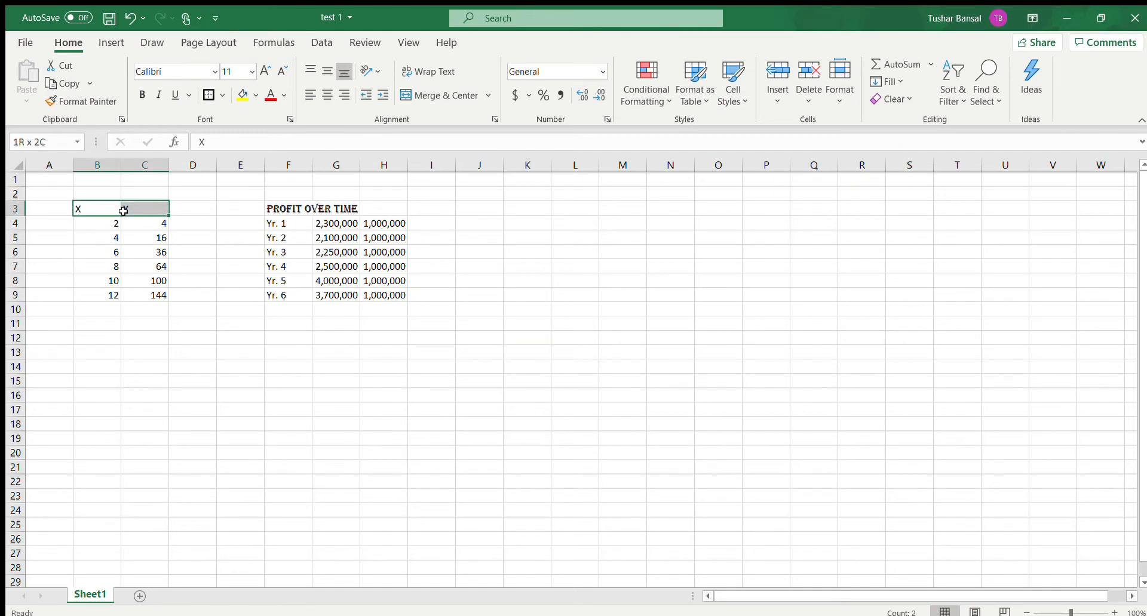
pyautogui.click(209, 73)
pyautogui.click(211, 72)
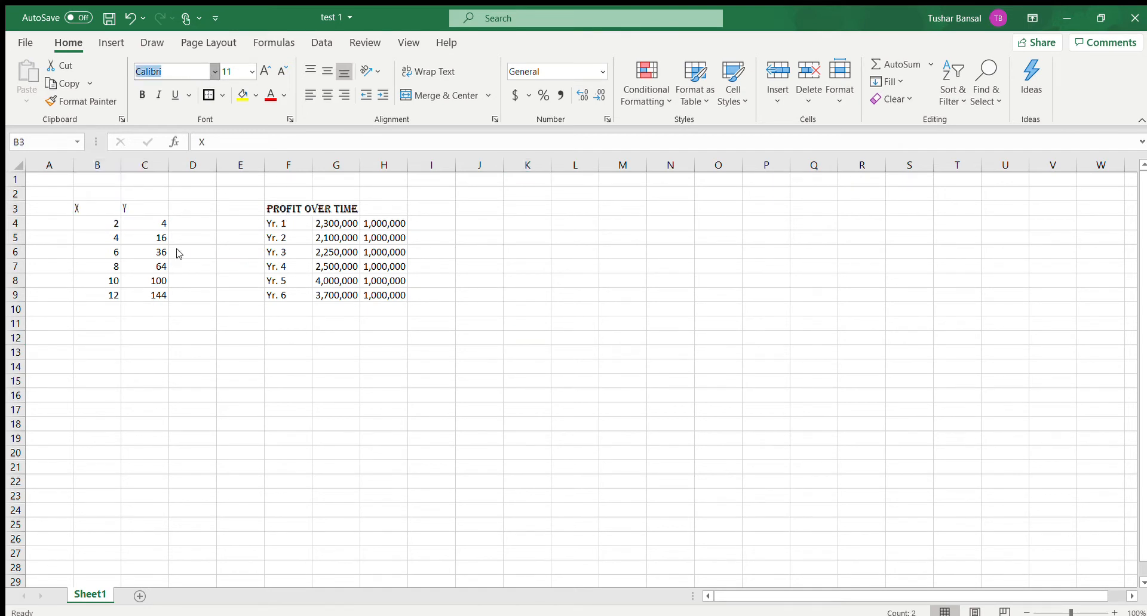
pyautogui.press('Return')
pyautogui.click(405, 453)
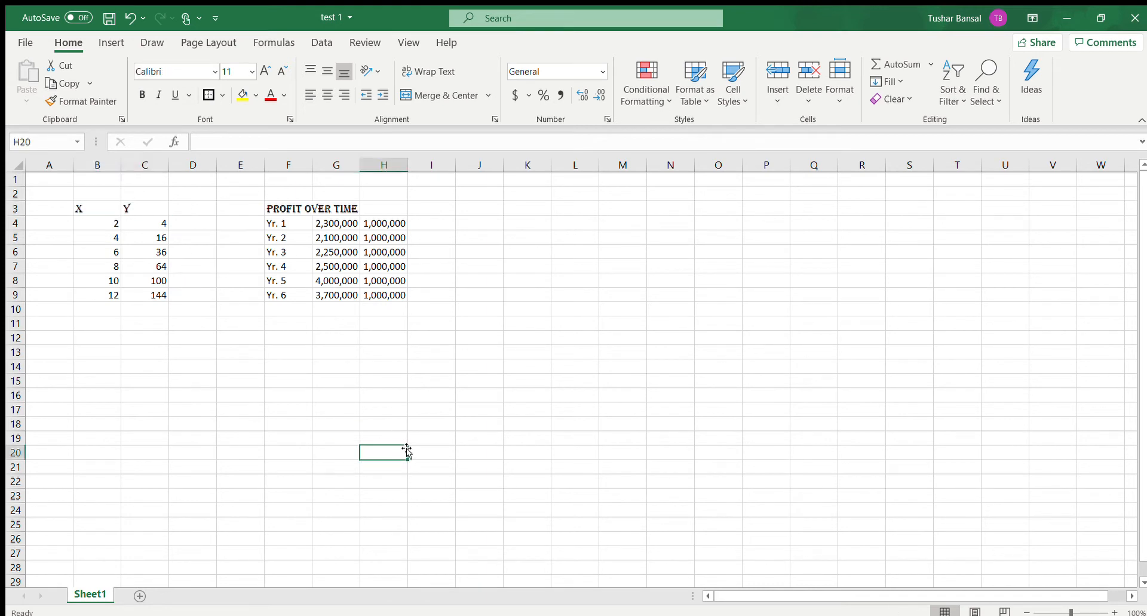
# Undo the font changes on the X and Y headers and on the "Profit over Time" heading
pyautogui.hotkey('ctrl', 'z')
pyautogui.hotkey('ctrl', 'z')
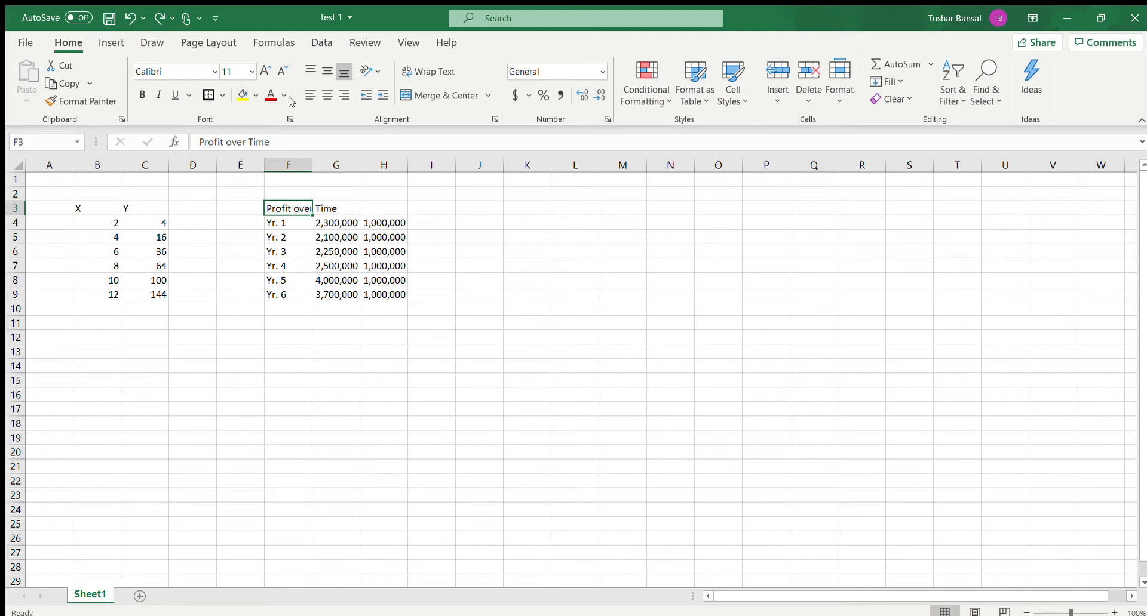
pyautogui.click(470, 330)
pyautogui.hotkey('ctrl', 'Up')
# Try font size 12 on the "Profit over Time" heading in F3 and undo the size change
pyautogui.click(289, 209)
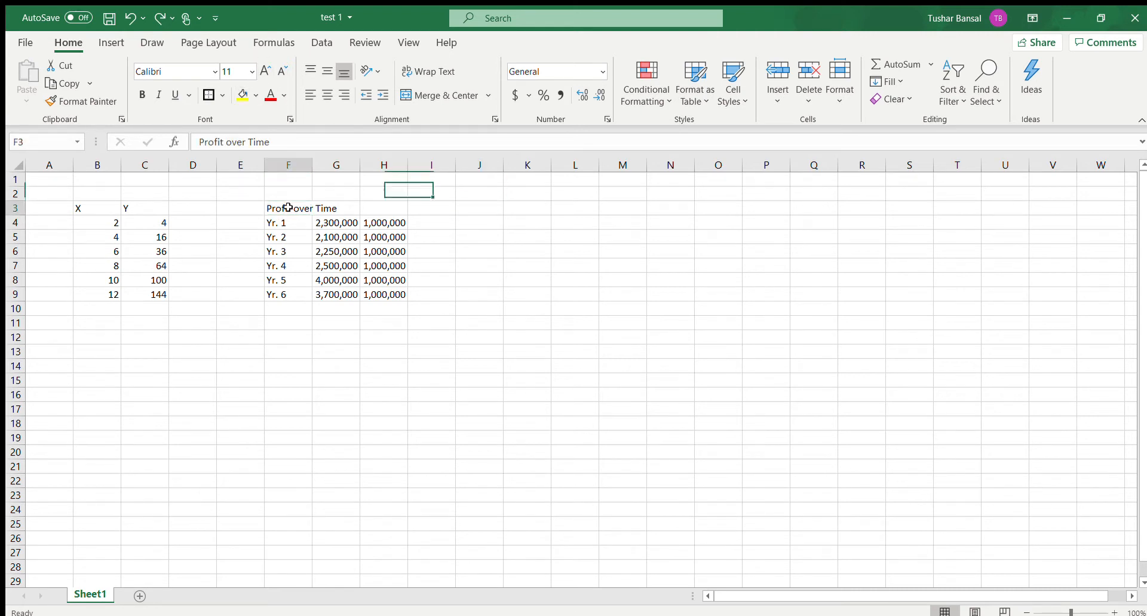
pyautogui.click(248, 72)
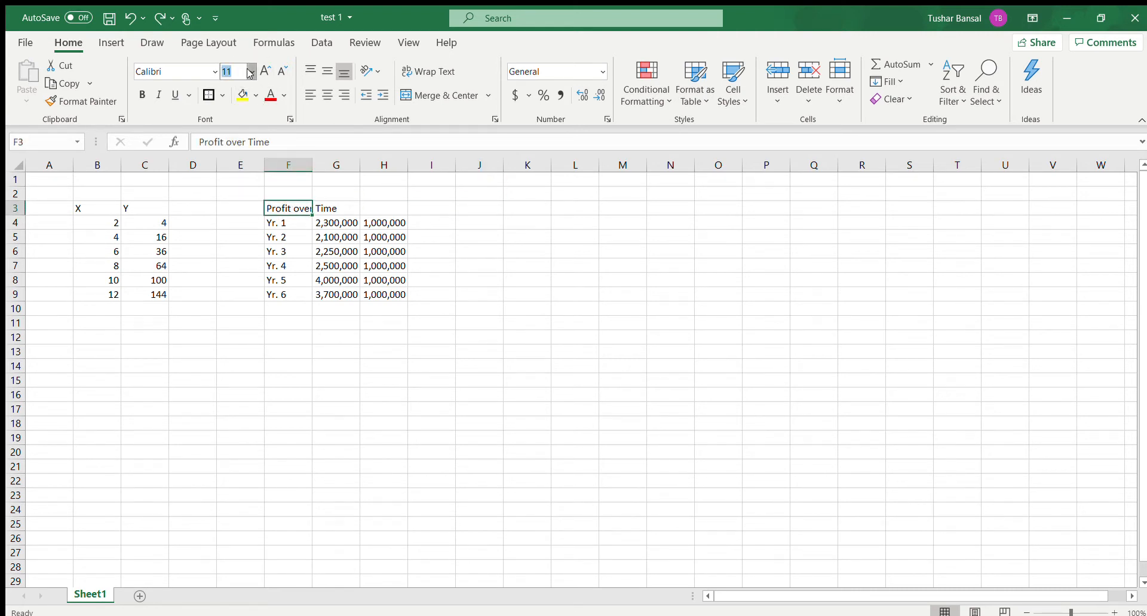
pyautogui.click(251, 72)
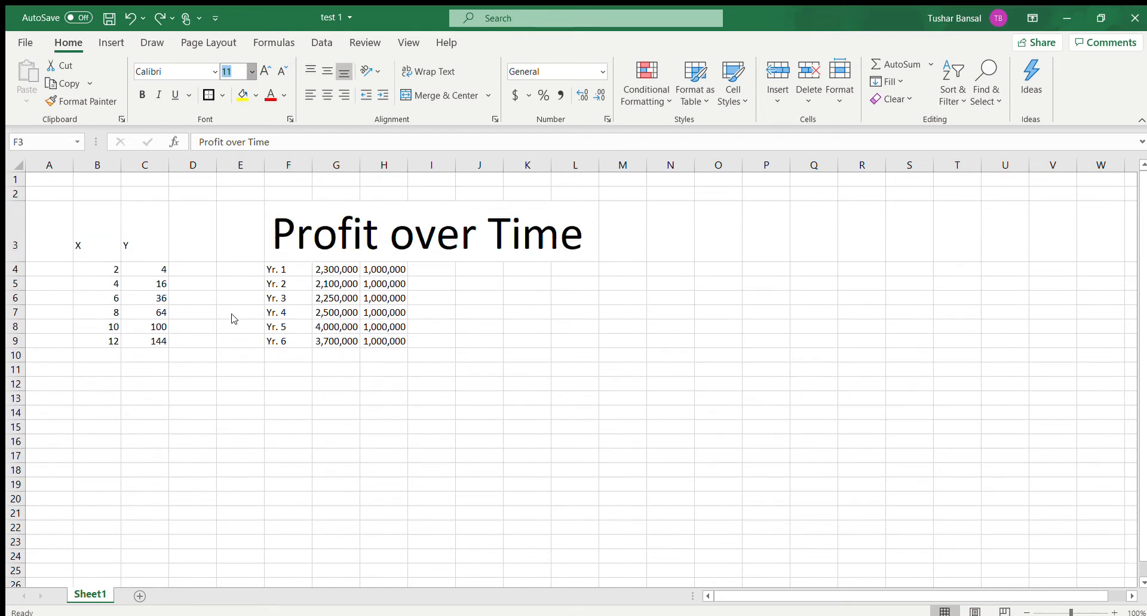
pyautogui.click(229, 72)
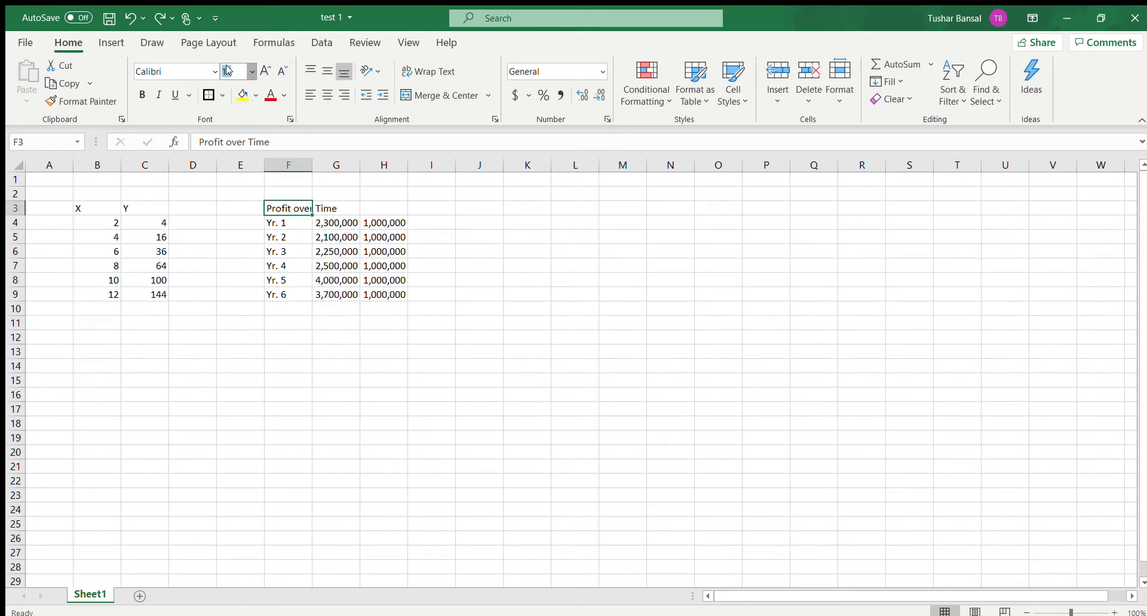
pyautogui.write('12')
pyautogui.press('Return')
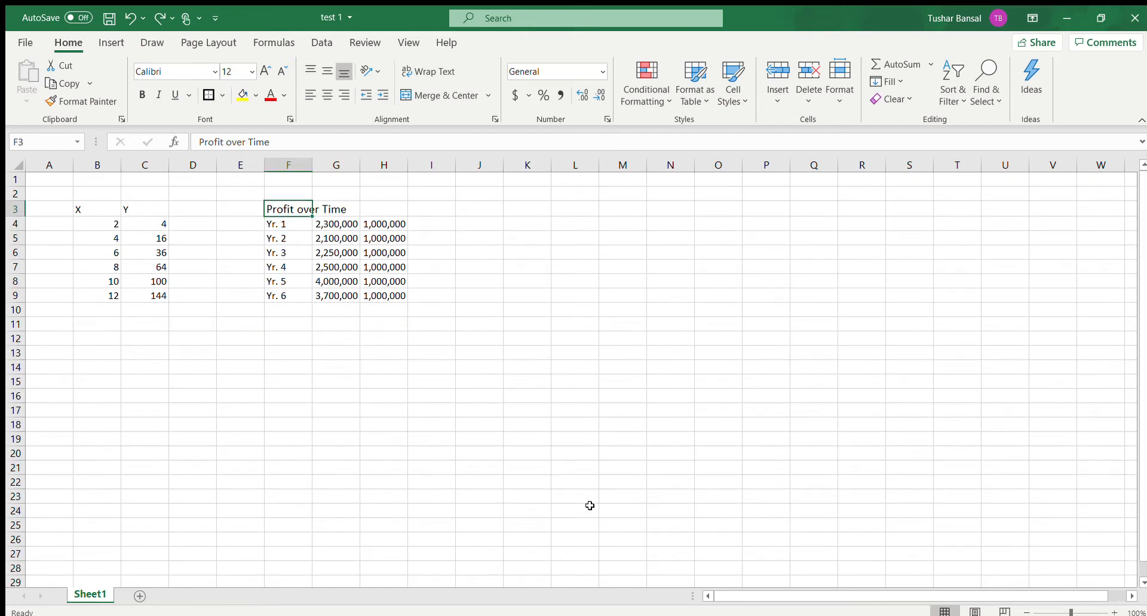
pyautogui.hotkey('ctrl', 'z')
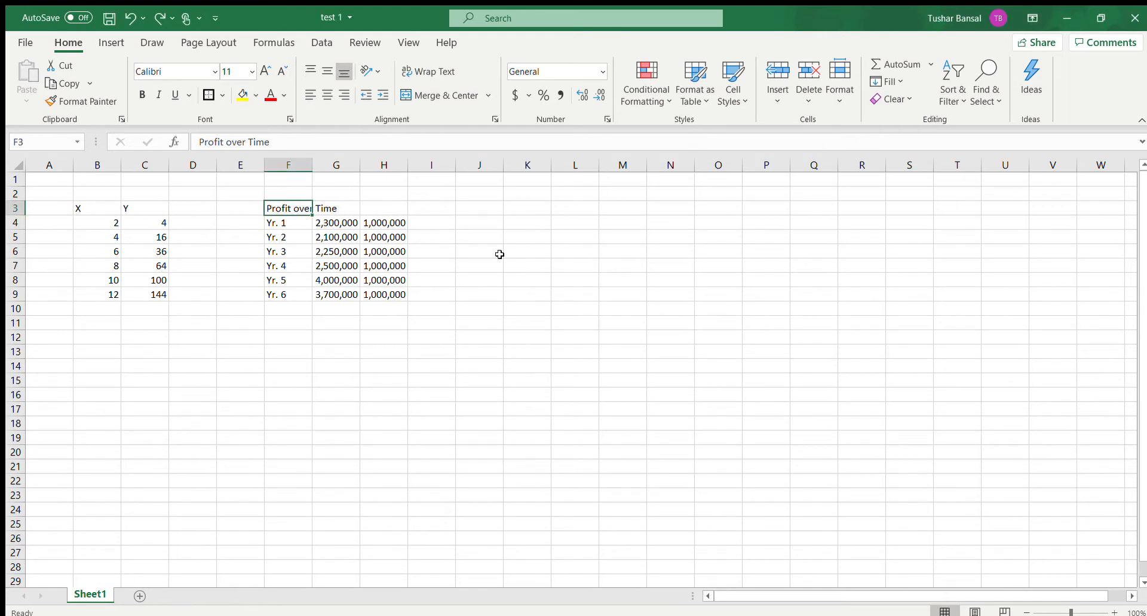
# Fill the "Profit over Time" heading cell F3 and the empty cell K9 with blue
pyautogui.click(256, 98)
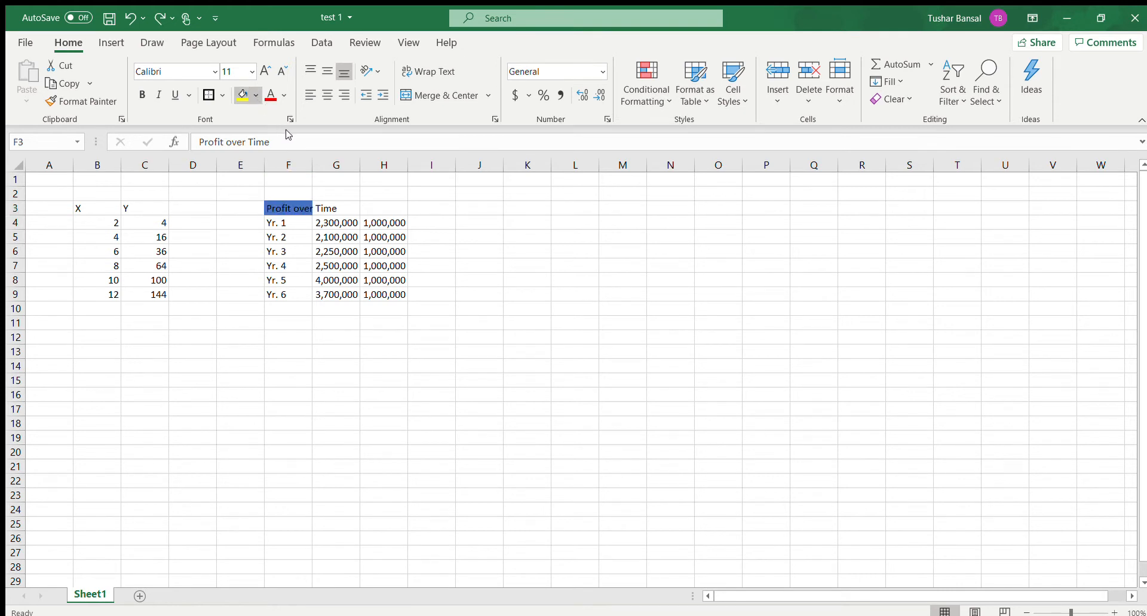
pyautogui.click(541, 294)
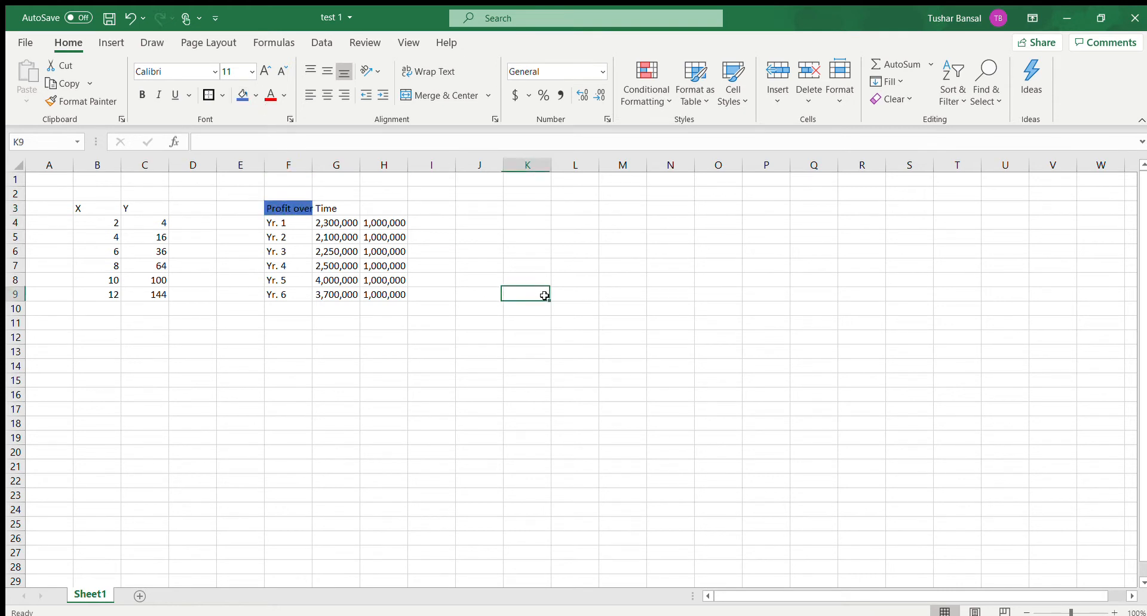
pyautogui.click(238, 97)
pyautogui.click(602, 277)
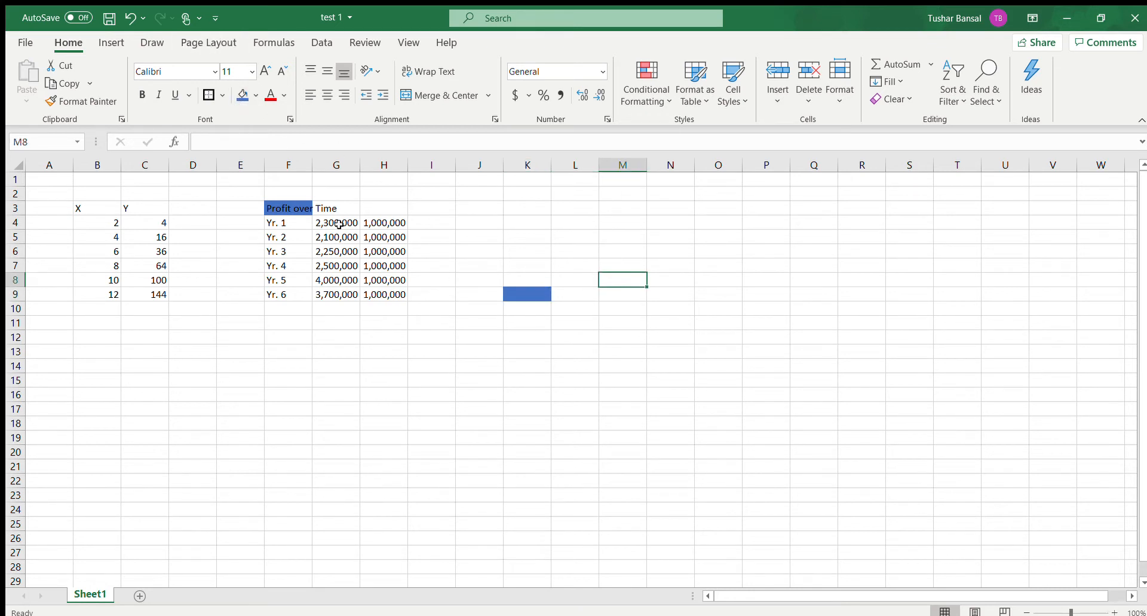
# Apply the same blue fill to cell M8 and undo the fills in M8, K9 and F3
pyautogui.click(241, 96)
pyautogui.hotkey('ctrl', 'z')
pyautogui.hotkey('ctrl', 'z')
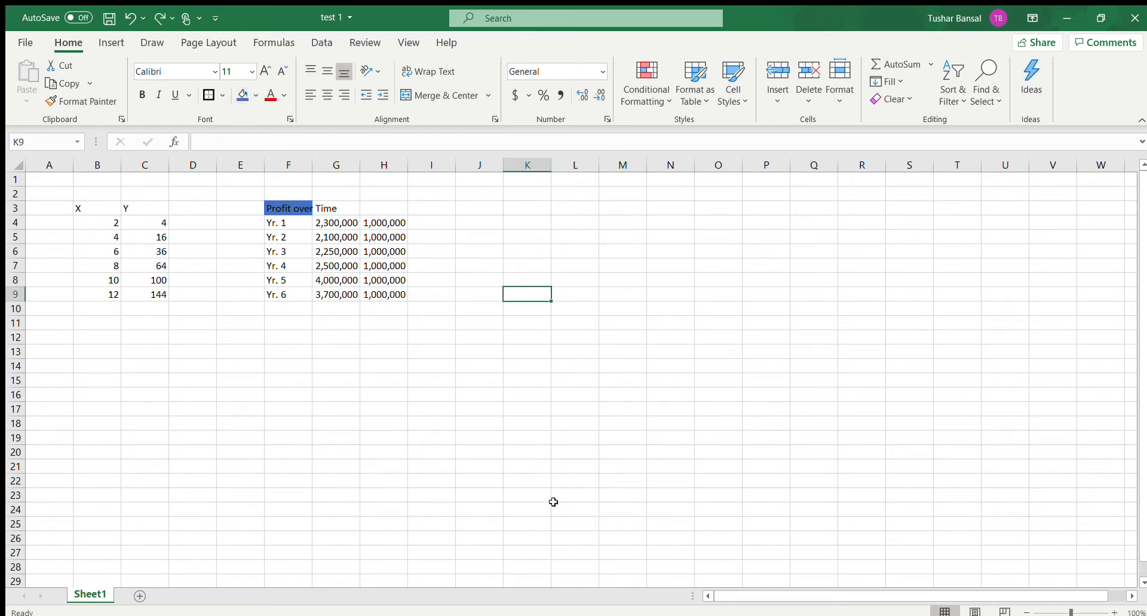
pyautogui.hotkey('ctrl', 'z')
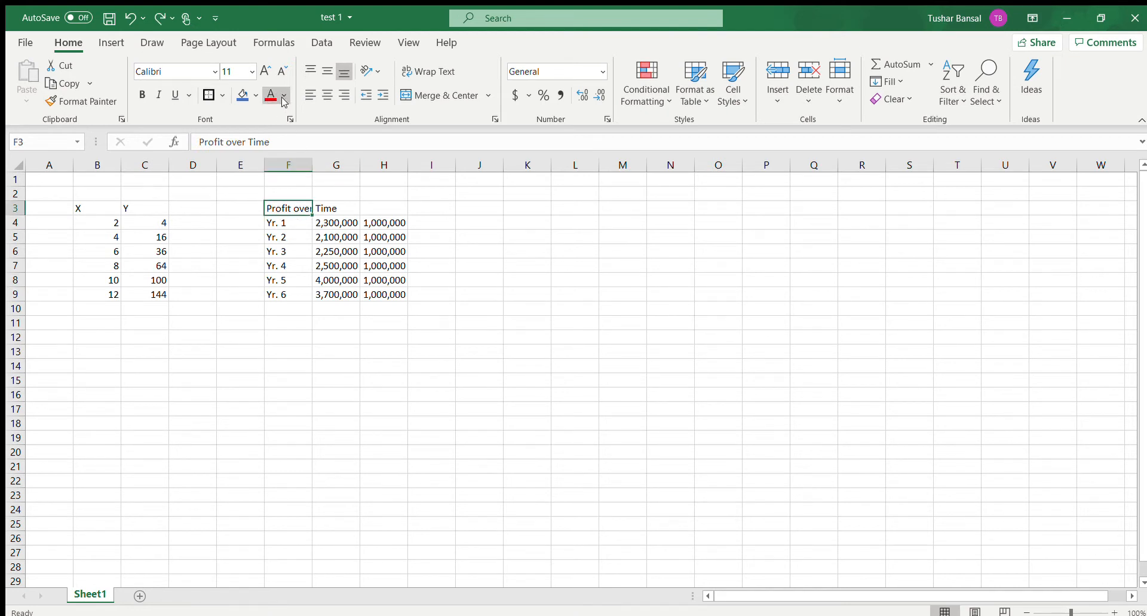
# Try a blue font color on the "Profit over Time" heading, undo it, and raise and lower the font size by one step
pyautogui.hotkey('ctrl', 'y')
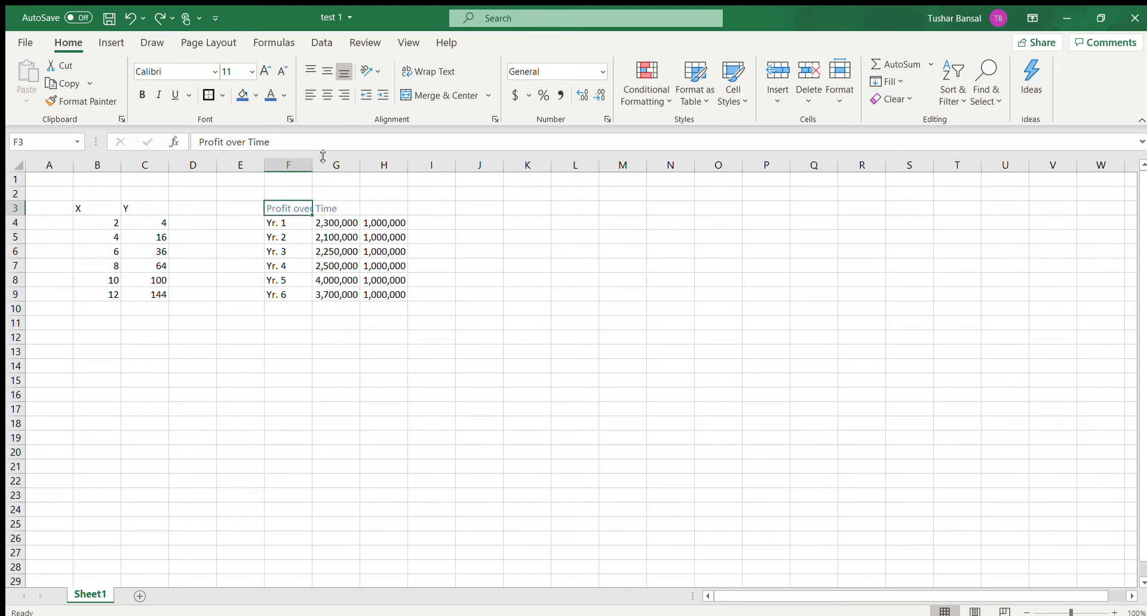
pyautogui.click(573, 352)
pyautogui.hotkey('ctrl', 'z')
pyautogui.click(266, 72)
pyautogui.click(281, 72)
# Try to add a dollar sign in front of the Yr. 1 value in cell G4
pyautogui.moveTo(323, 224); pyautogui.dragTo(389, 297)
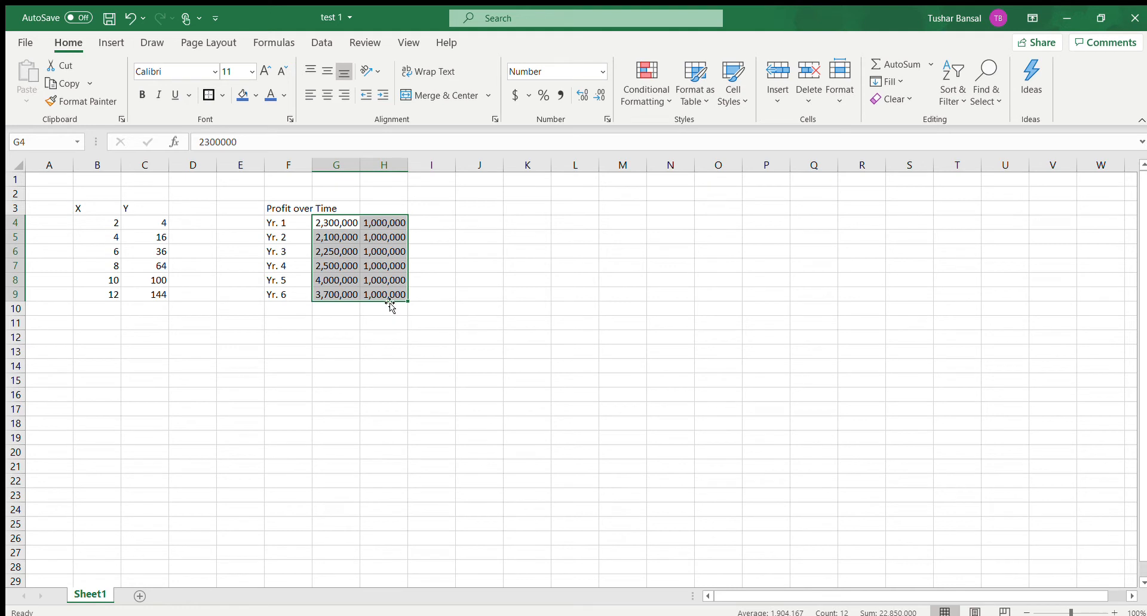
pyautogui.click(334, 237)
pyautogui.click(329, 222)
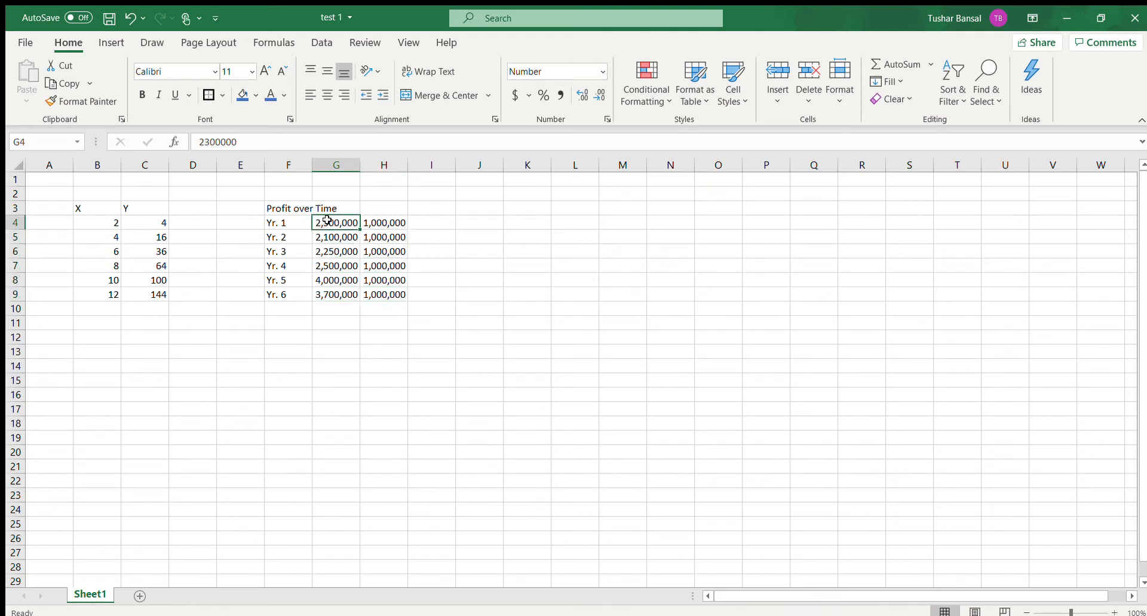
pyautogui.click(204, 148)
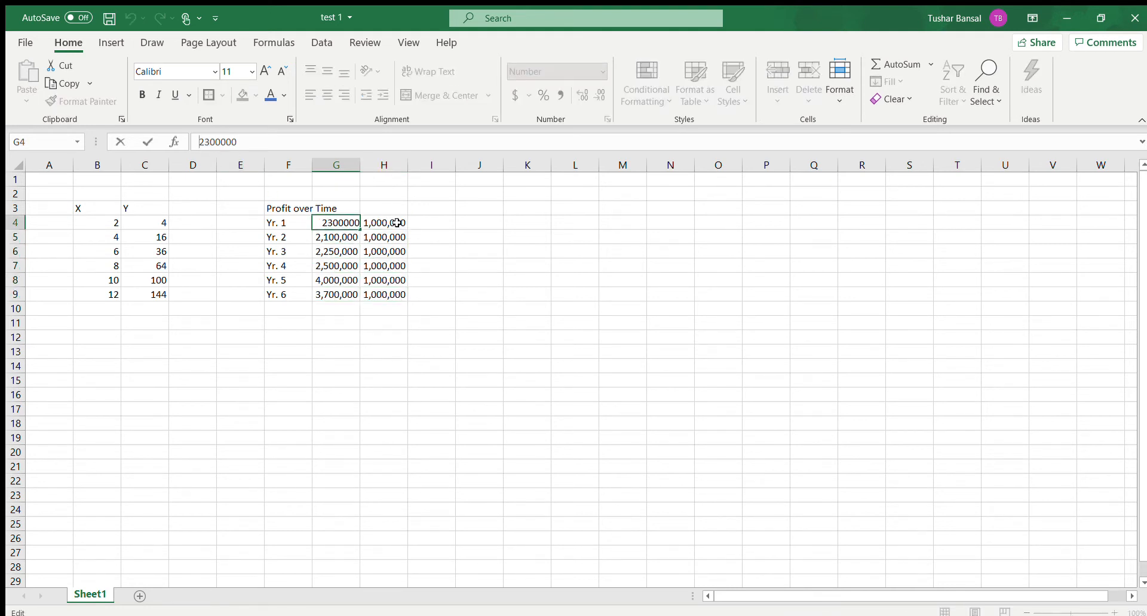
pyautogui.write('$')
pyautogui.click(554, 438)
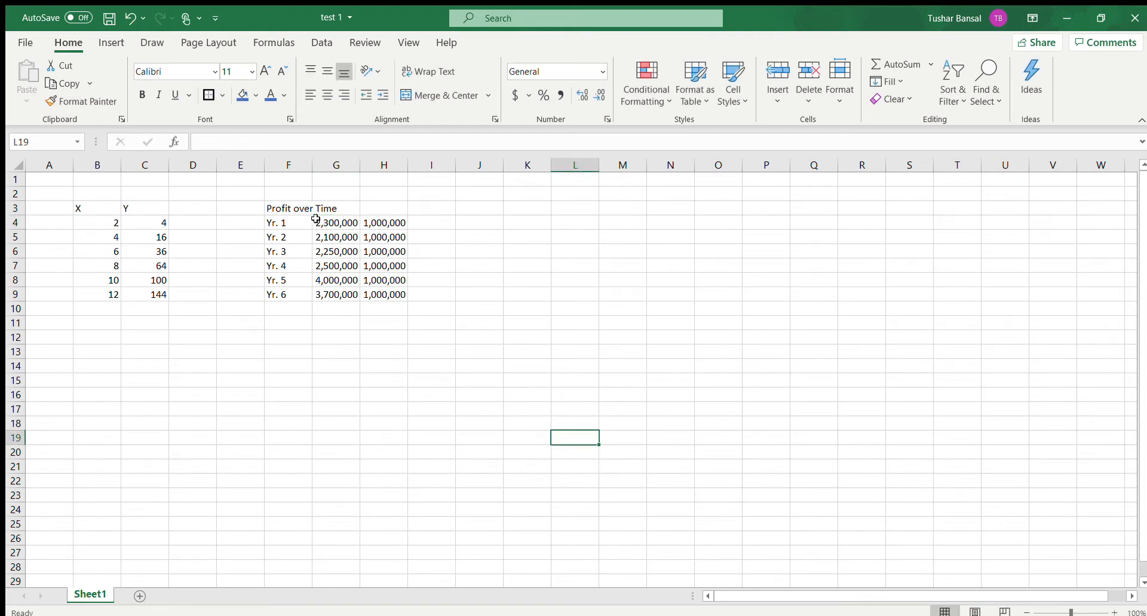
# Apply the Accounting number format with dollar signs to the profit values in G4:H9
pyautogui.moveTo(315, 219); pyautogui.dragTo(394, 295)
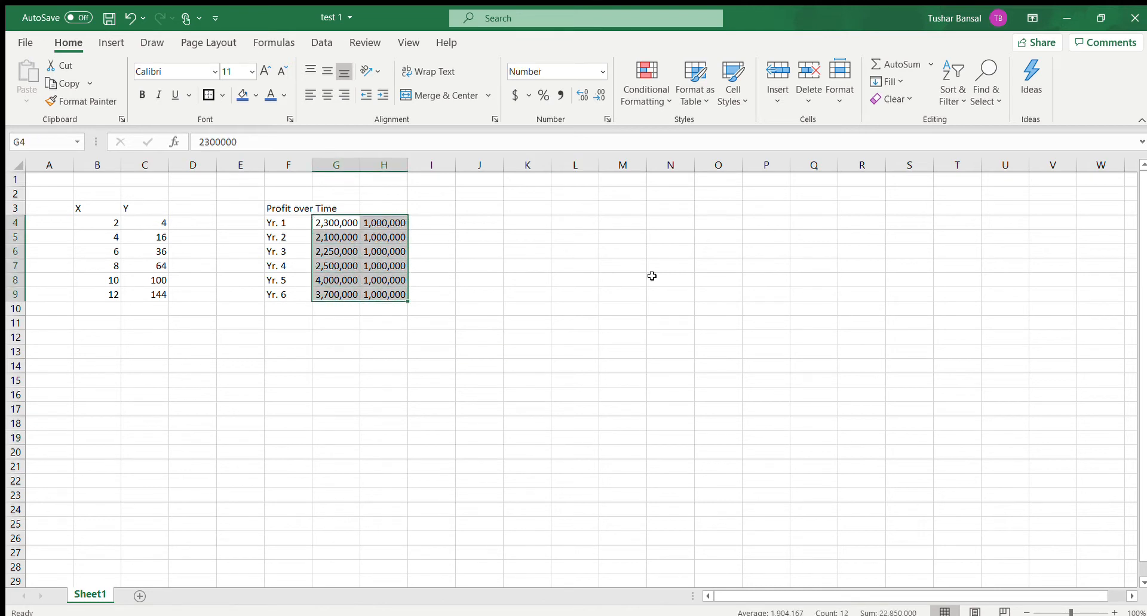
pyautogui.click(512, 96)
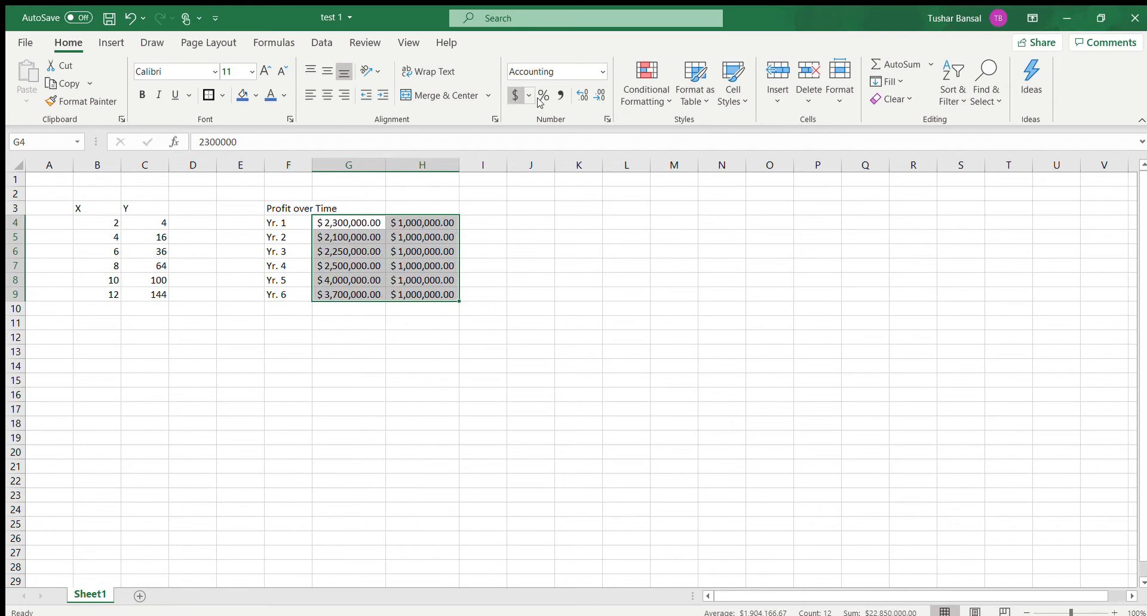
pyautogui.click(565, 424)
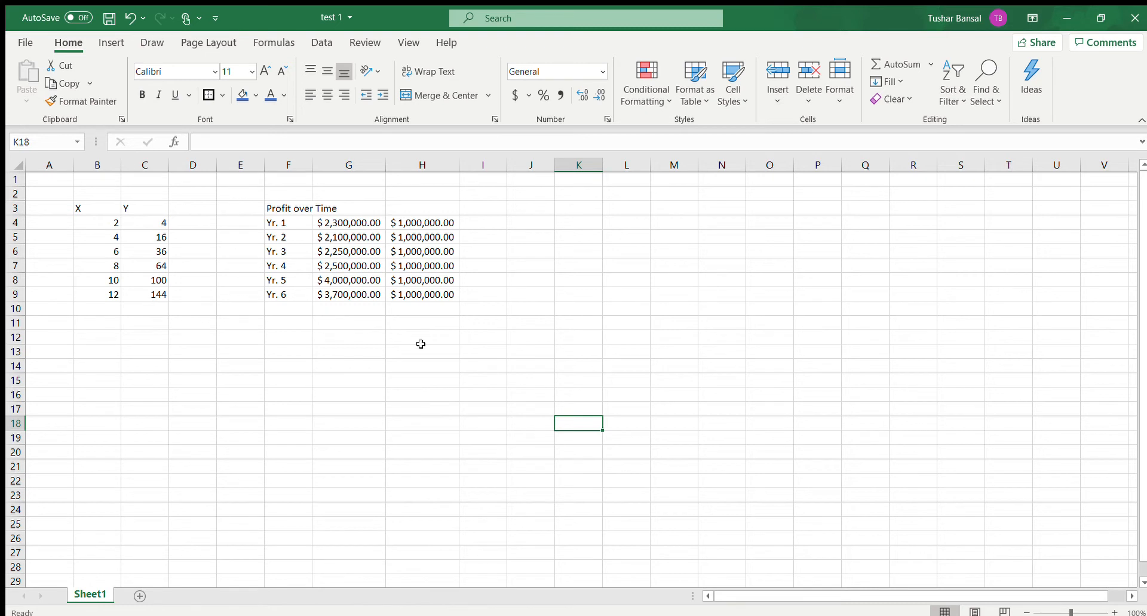
pyautogui.click(351, 225)
pyautogui.moveTo(351, 225); pyautogui.dragTo(423, 294)
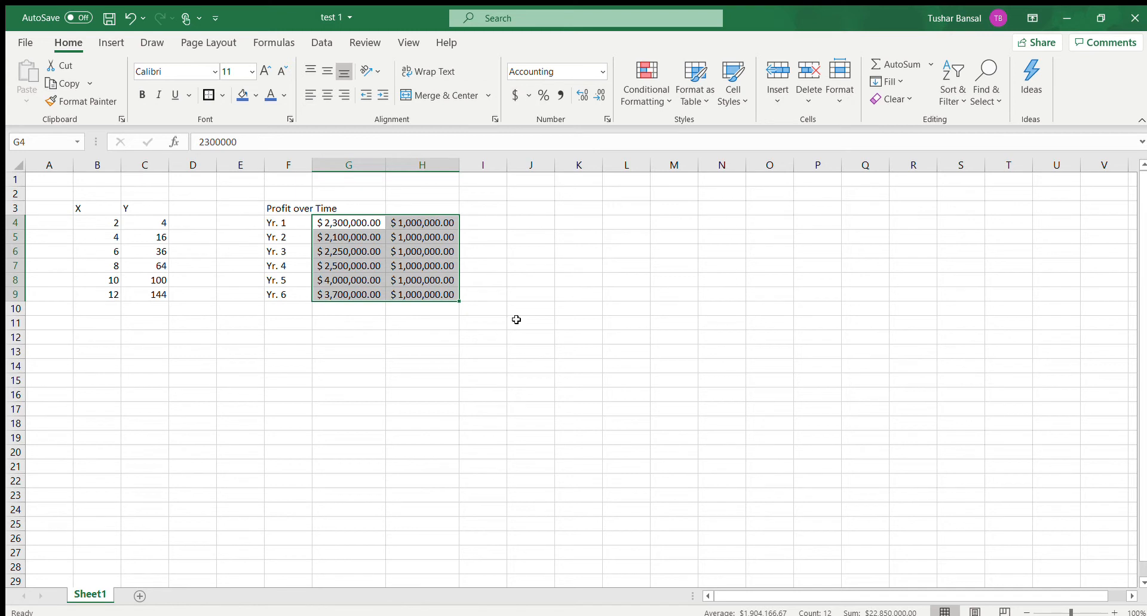
pyautogui.click(617, 255)
pyautogui.moveTo(328, 225); pyautogui.dragTo(442, 295)
pyautogui.click(519, 306)
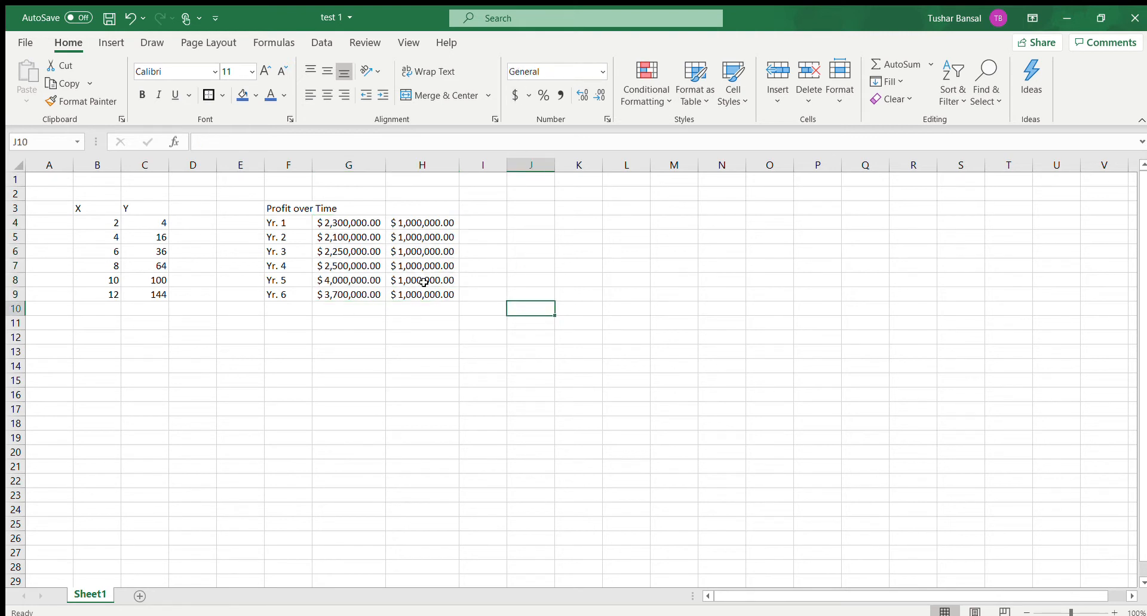
# Switch the profit values in G4:H9 to comma style and return them to the Accounting dollar format
pyautogui.moveTo(344, 223); pyautogui.dragTo(420, 290)
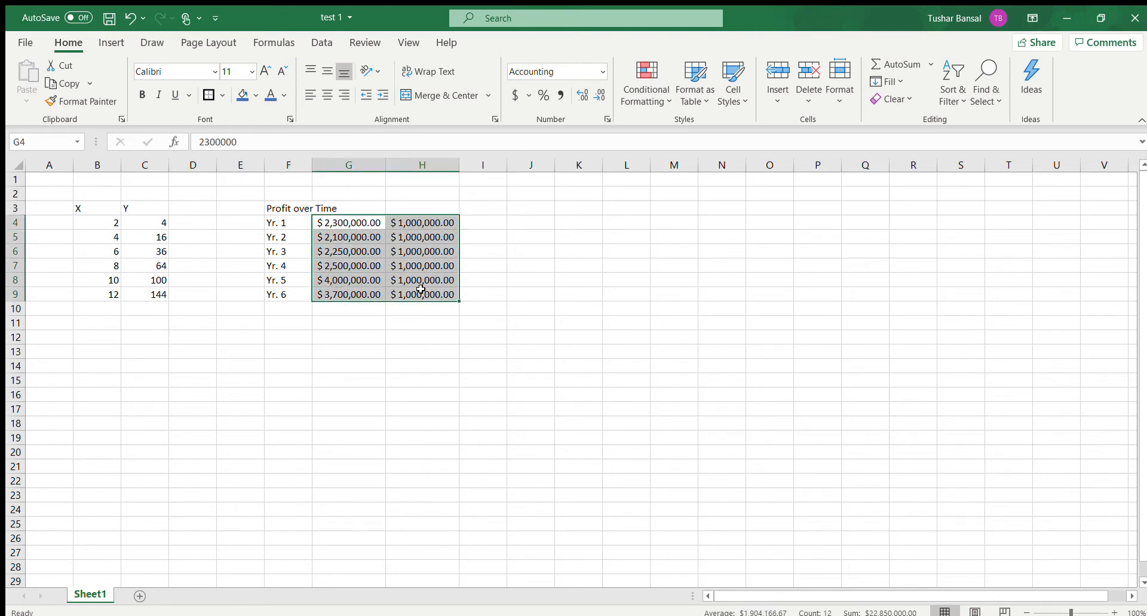
pyautogui.click(558, 95)
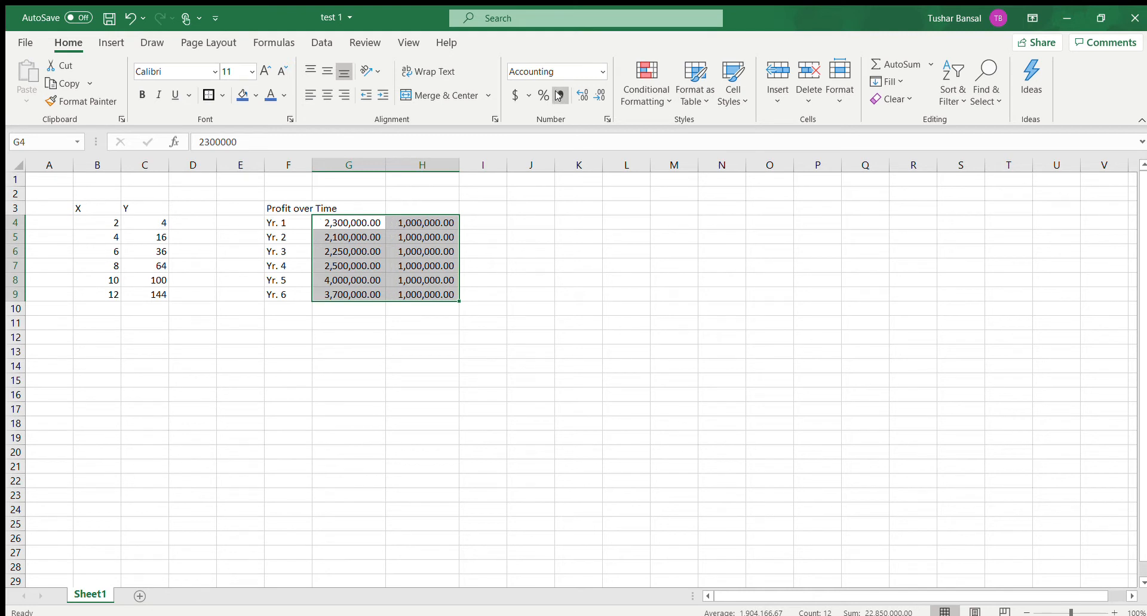
pyautogui.click(596, 307)
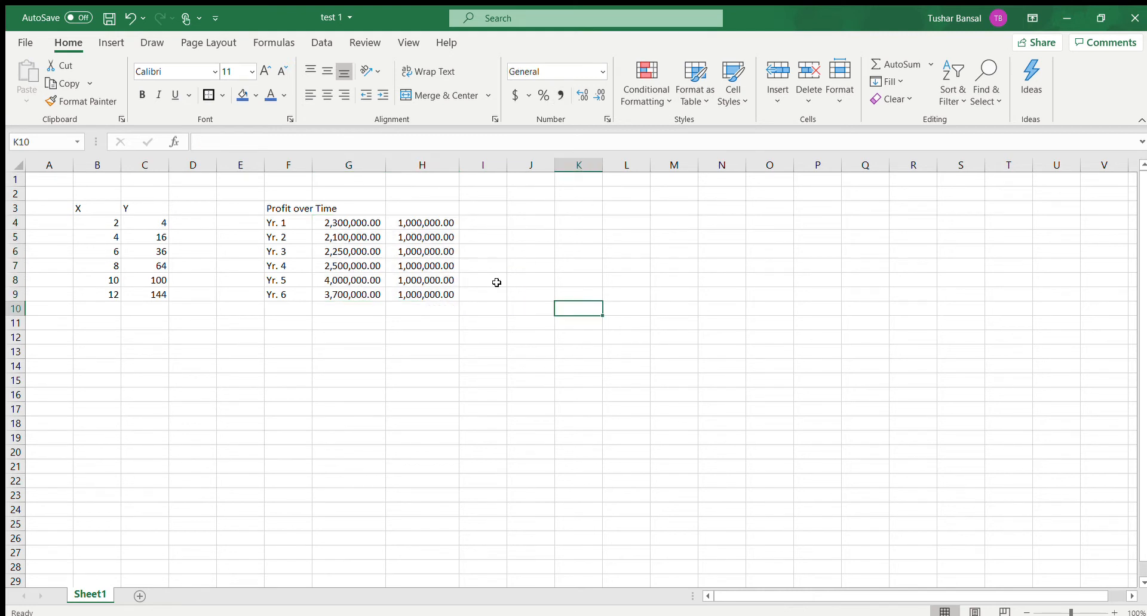
pyautogui.click(353, 224)
pyautogui.moveTo(350, 224); pyautogui.dragTo(417, 291)
pyautogui.click(515, 96)
# Enter 1000000 in cell J6 and apply the comma style to it
pyautogui.click(533, 250)
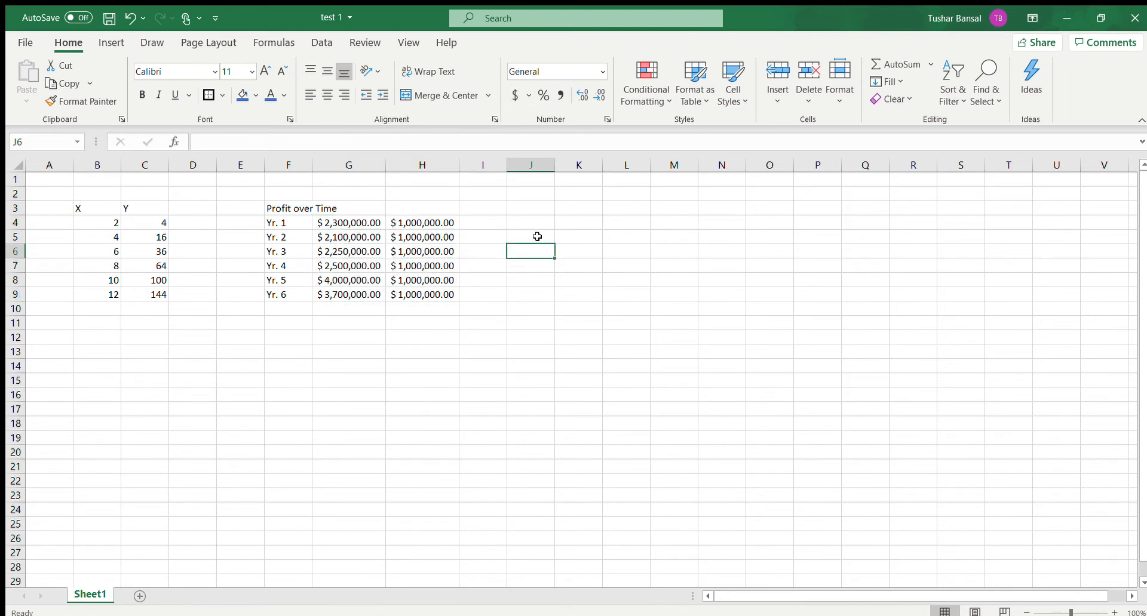
pyautogui.write('1000000')
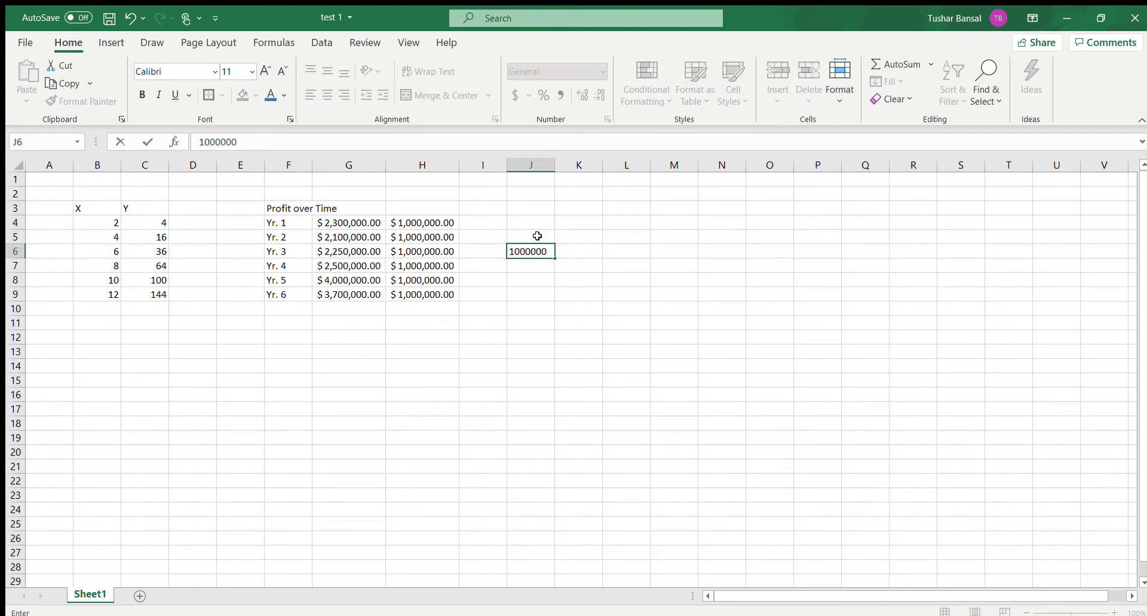
pyautogui.click(597, 251)
pyautogui.click(537, 251)
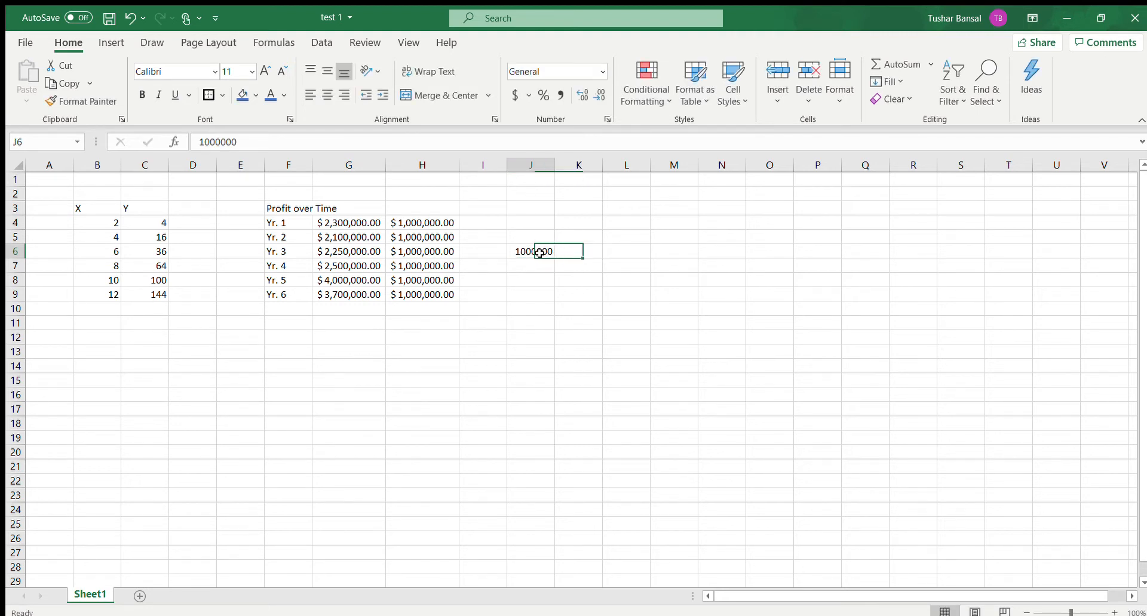
pyautogui.click(559, 95)
pyautogui.click(697, 411)
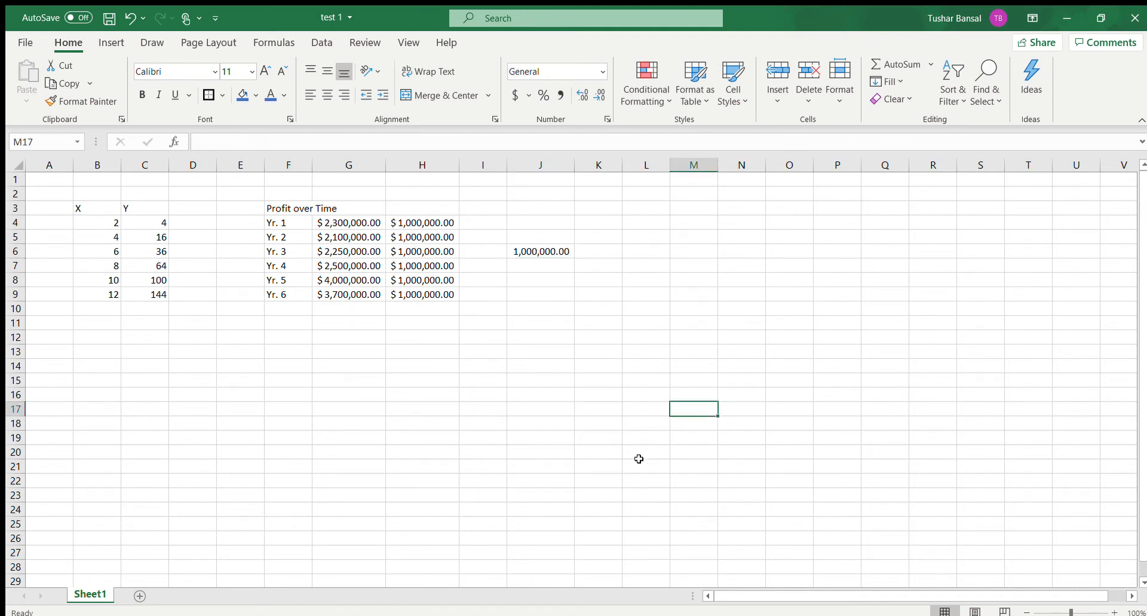
# Enter 1,000,000.00 with its commas and decimals in cell J10, and delete the entry again
pyautogui.click(527, 256)
pyautogui.click(528, 304)
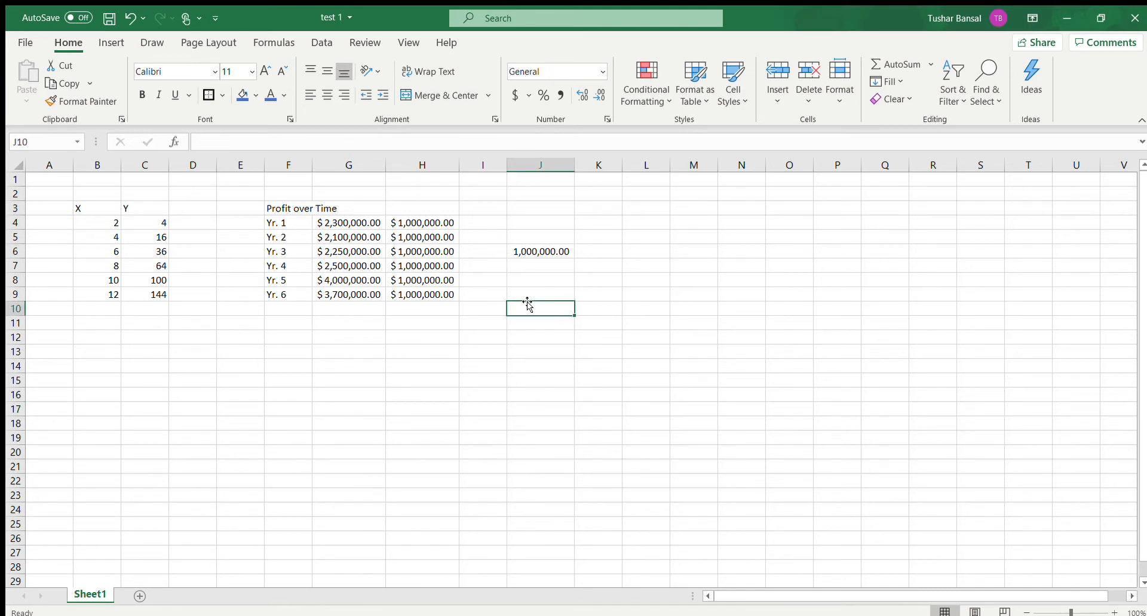
pyautogui.write('1,000,')
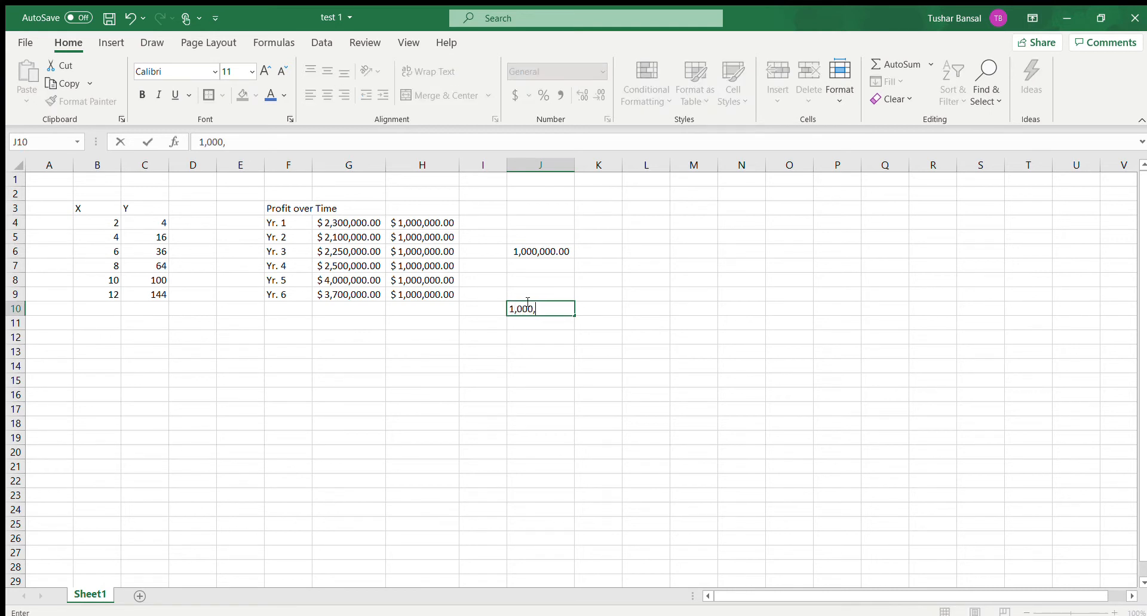
pyautogui.write('000.00')
pyautogui.hotkey('ctrl', 'Return')
pyautogui.press('Delete')
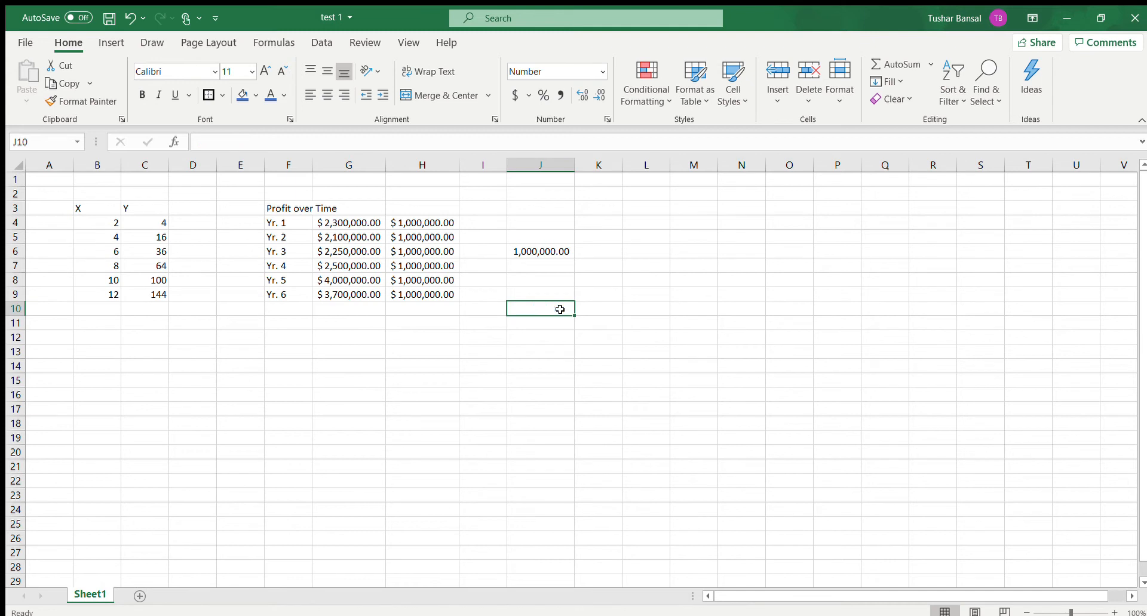
# Clear the contents of the sample cells J6:J10
pyautogui.moveTo(560, 310); pyautogui.dragTo(546, 252)
pyautogui.press('Delete')
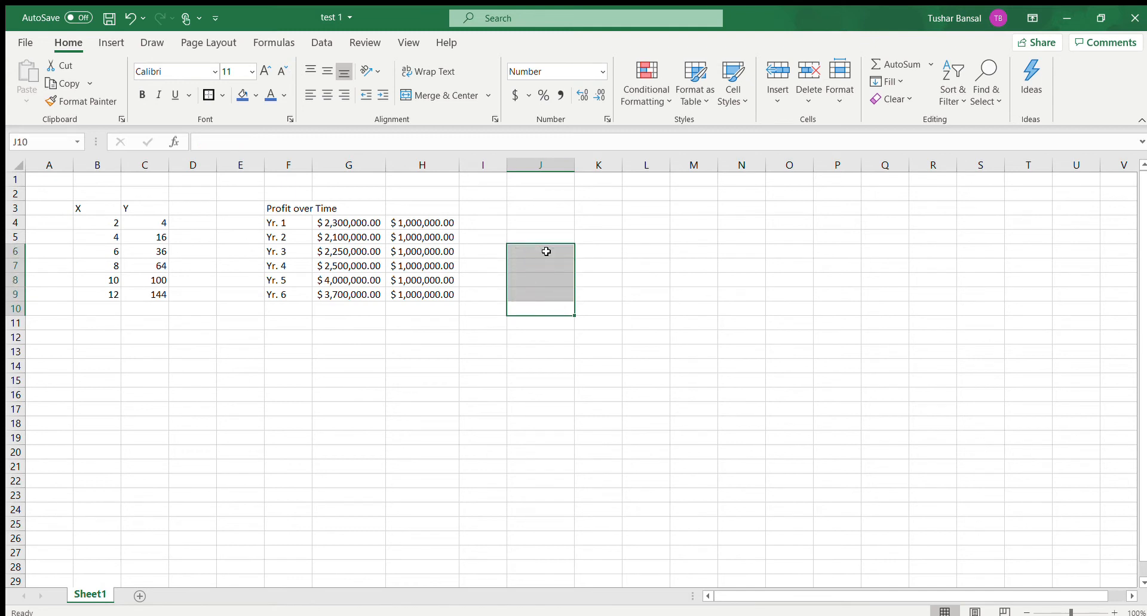
pyautogui.click(501, 236)
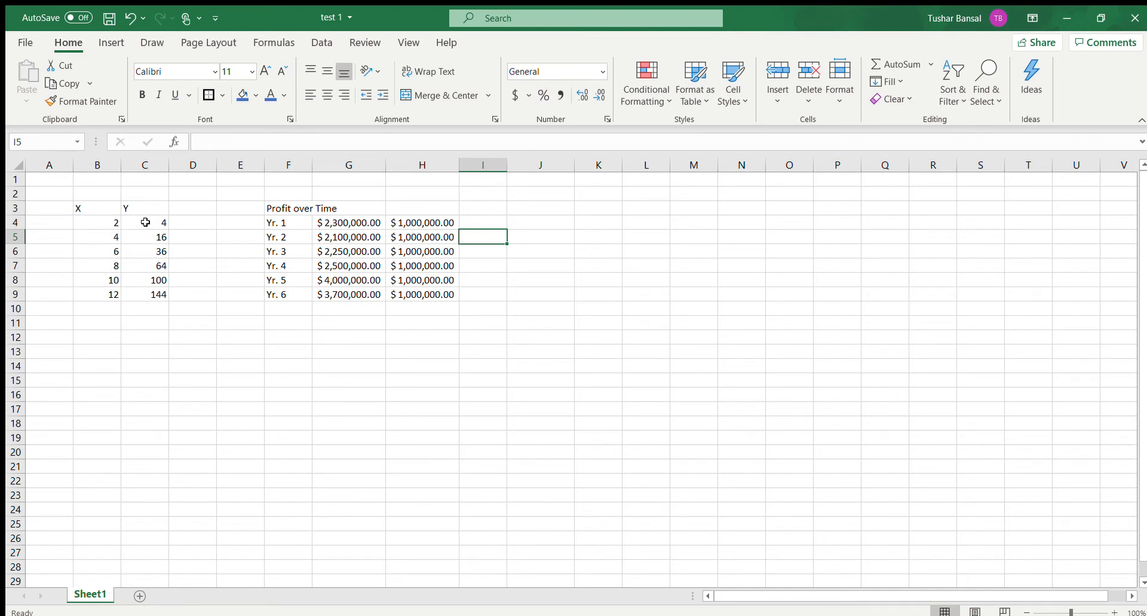
# Apply the percent style to the first Y value in C4, and enter .04 in D4 with the same percent style
pyautogui.click(145, 222)
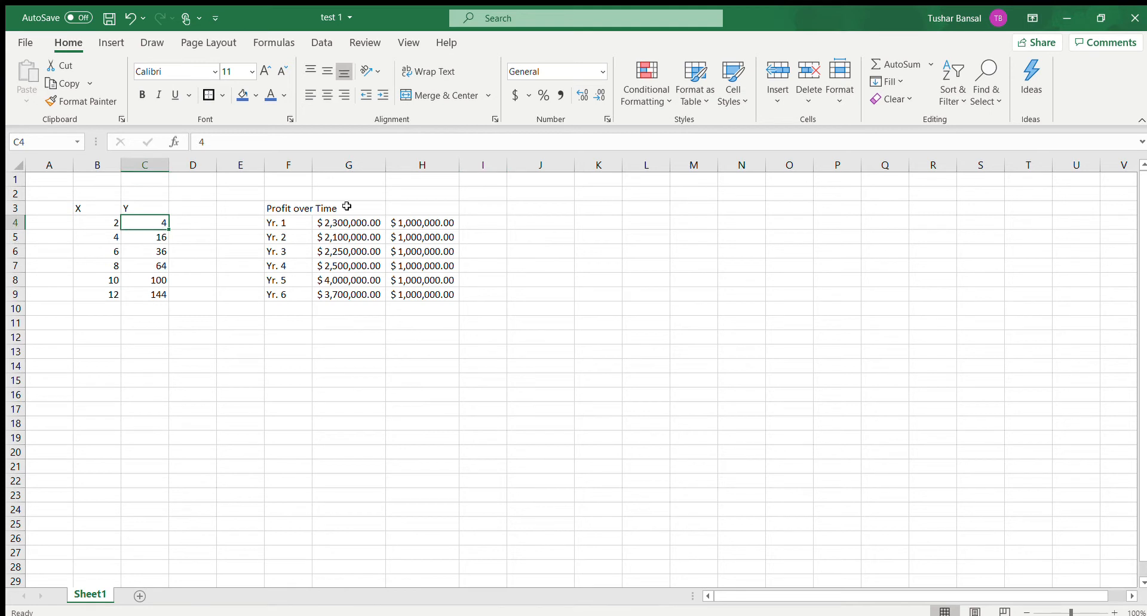
pyautogui.click(543, 95)
pyautogui.click(204, 224)
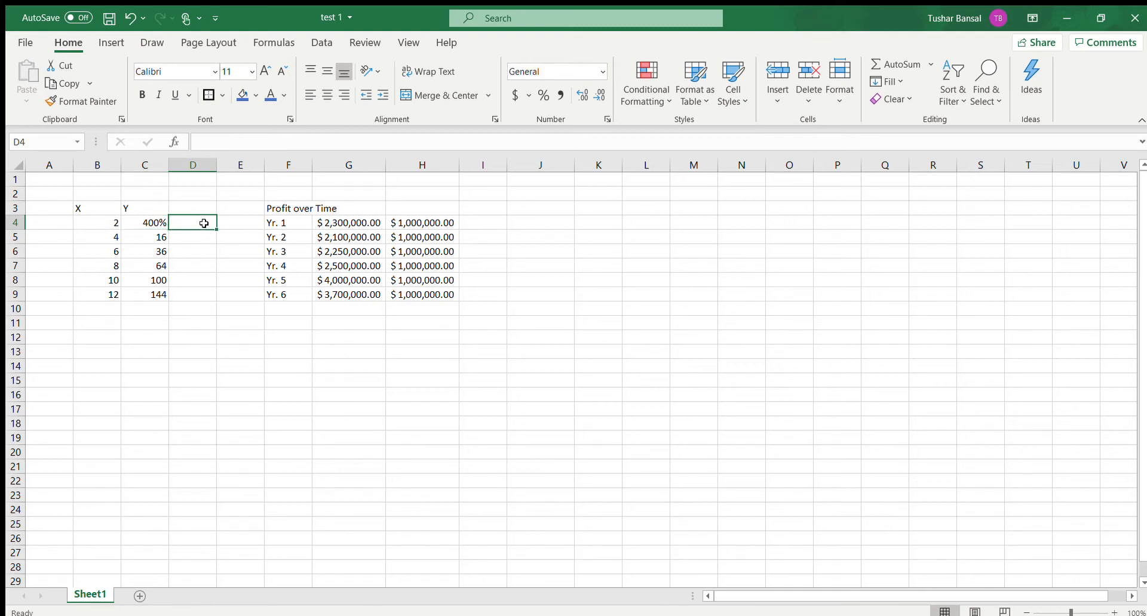
pyautogui.write('.04')
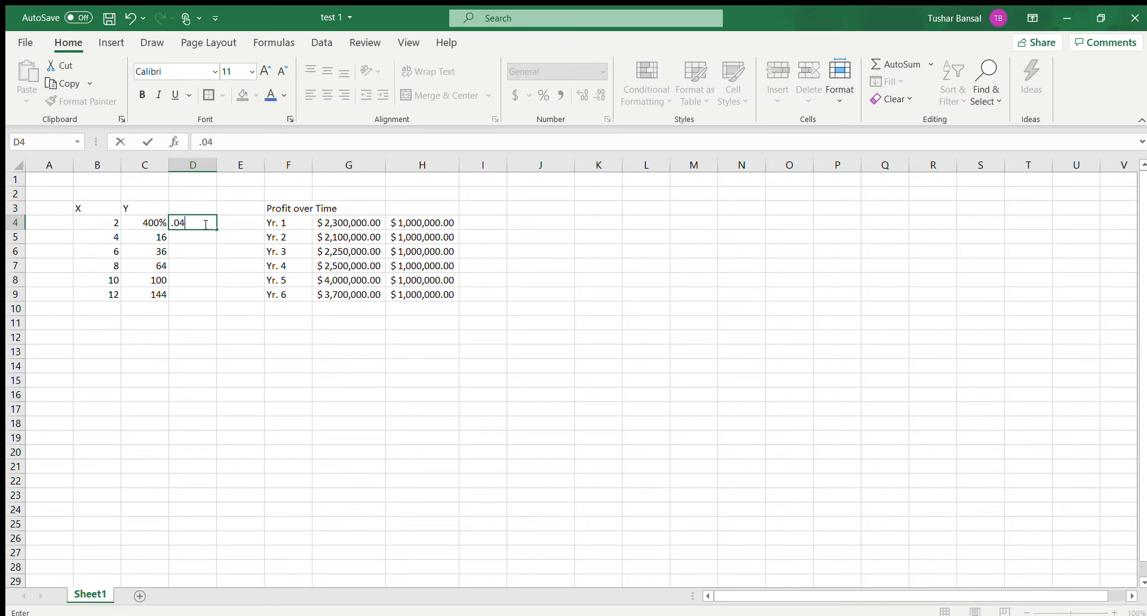
pyautogui.press('Return')
pyautogui.click(199, 225)
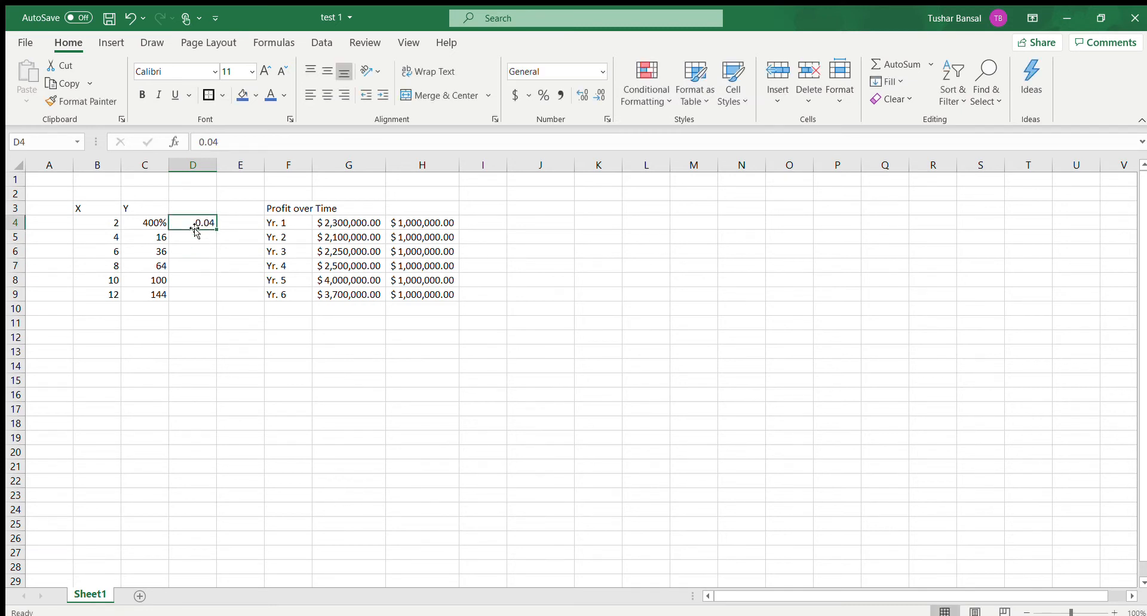
pyautogui.click(542, 95)
pyautogui.click(256, 417)
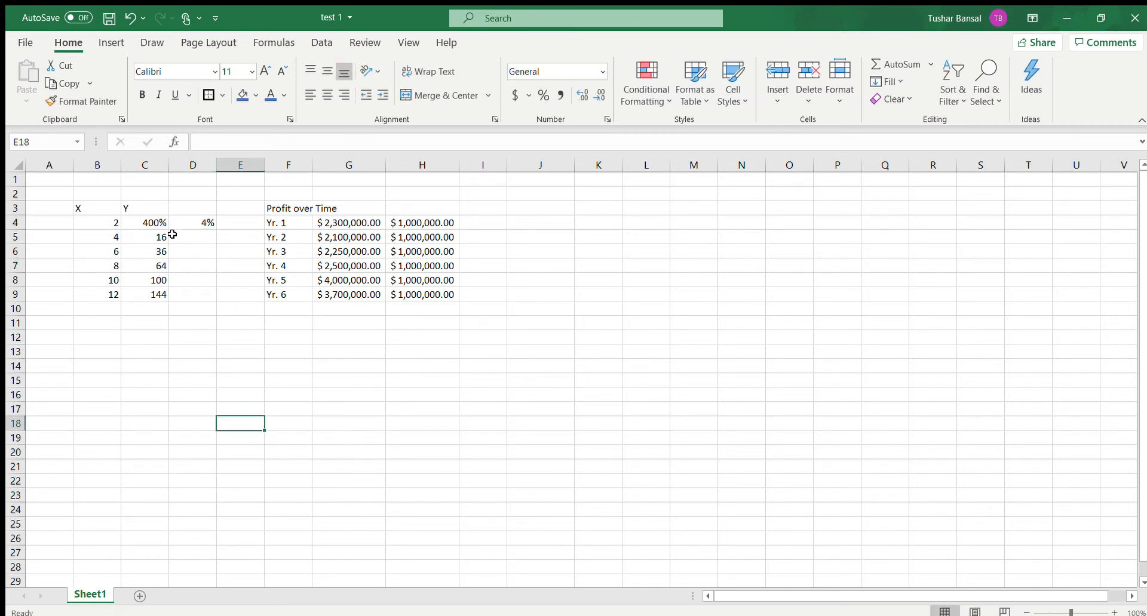
# Undo the percent formatting of C4 and D4 and the value entered in D4
pyautogui.moveTo(149, 222); pyautogui.dragTo(203, 223)
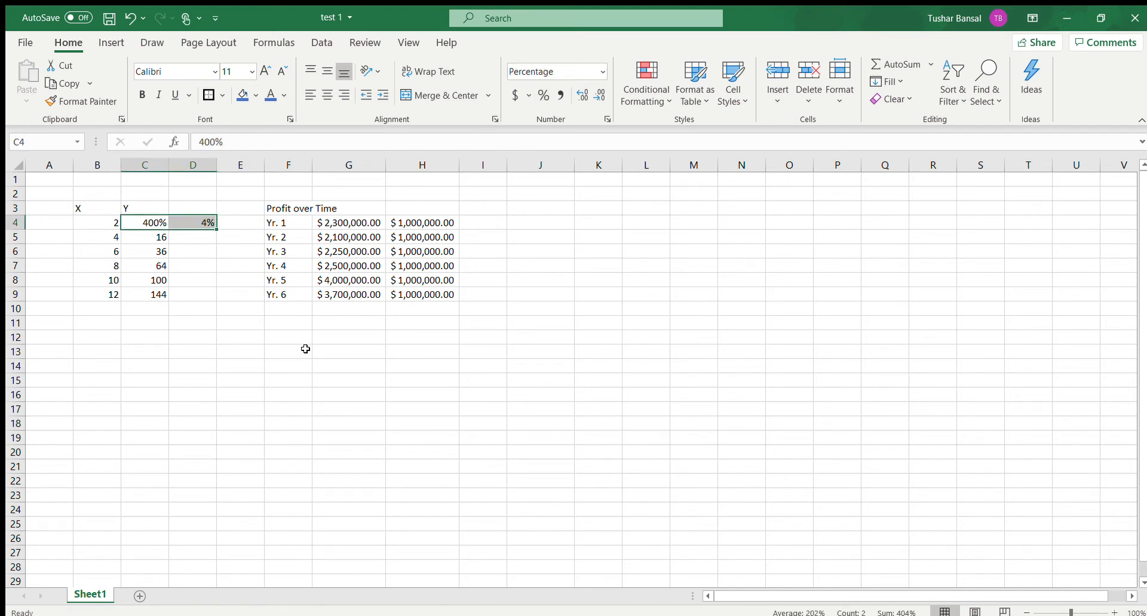
pyautogui.click(289, 366)
pyautogui.hotkey('ctrl', 'z')
pyautogui.hotkey('ctrl', 'z')
pyautogui.hotkey('ctrl', 'z')
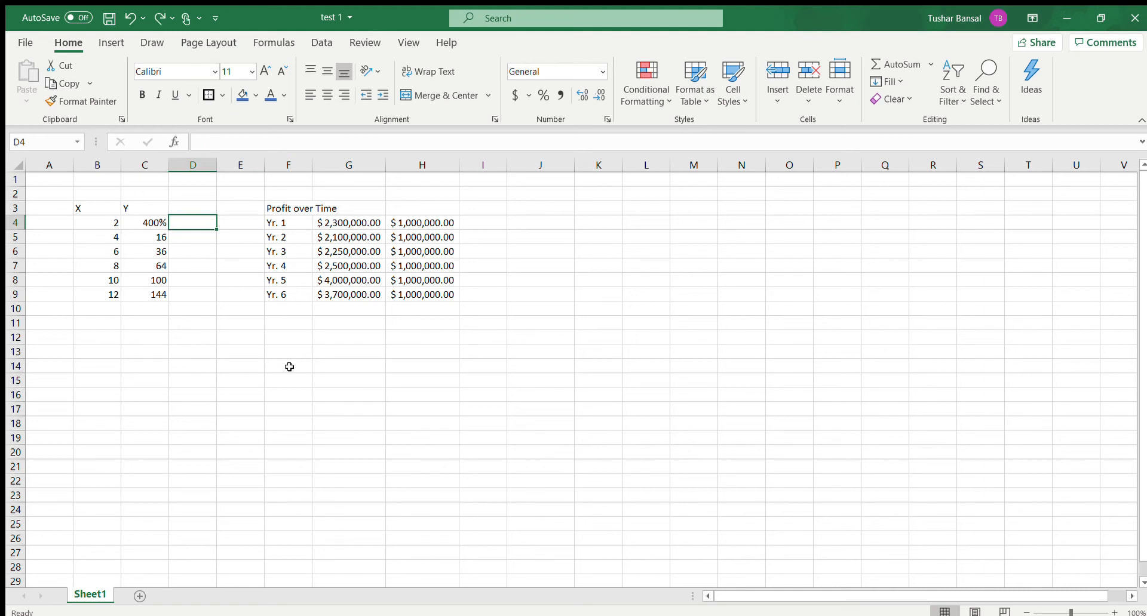
pyautogui.click(382, 384)
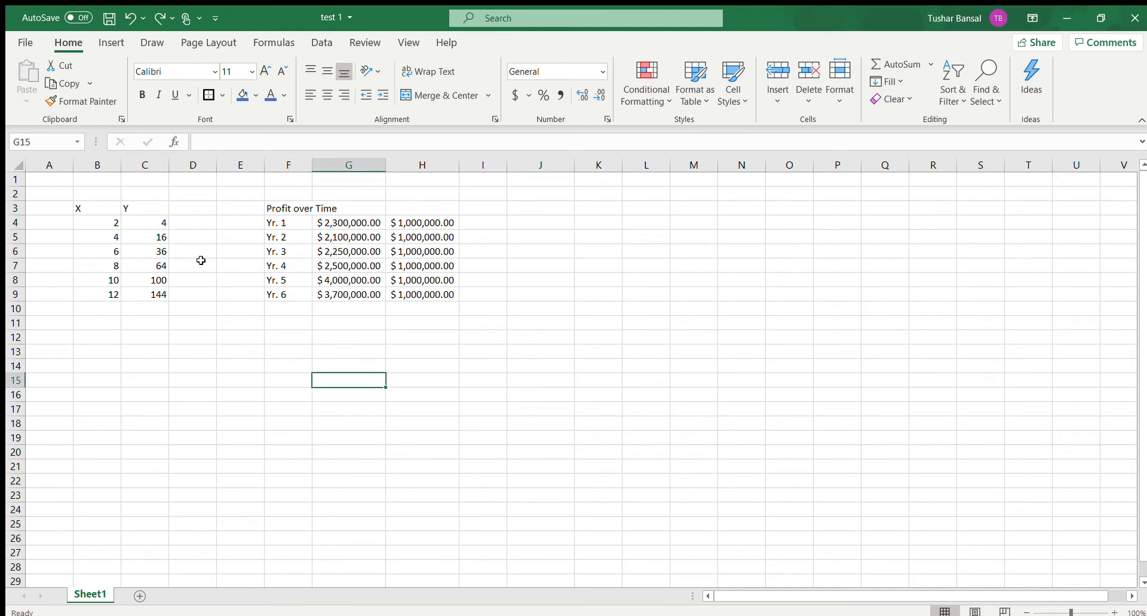
pyautogui.click(154, 226)
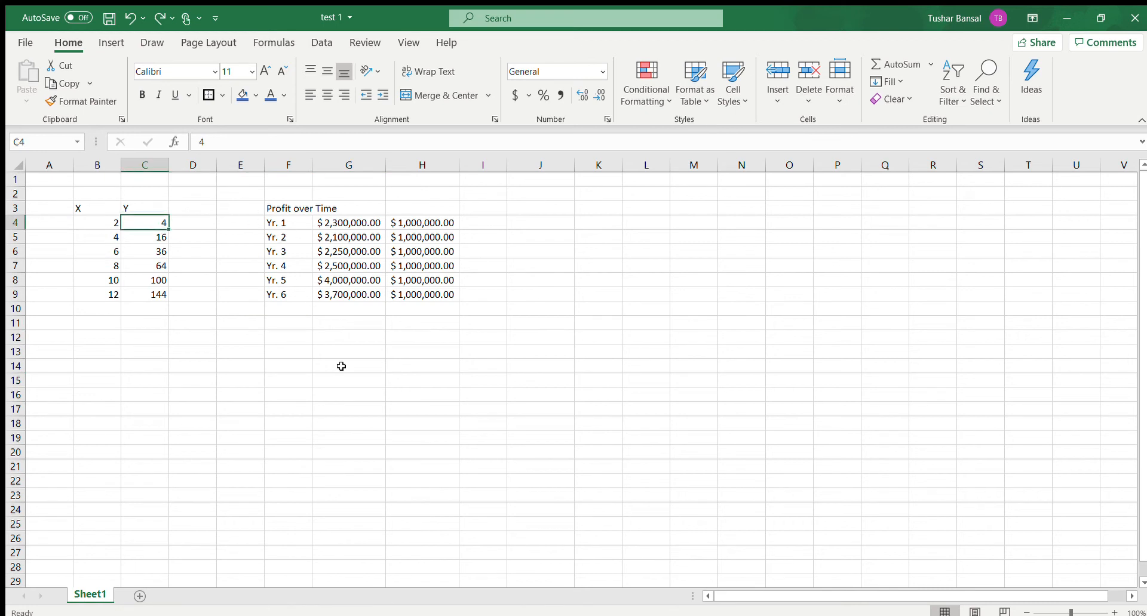
# Enter 4.32147685 in cell K4 and widen column K enough for all its decimals
pyautogui.click(602, 223)
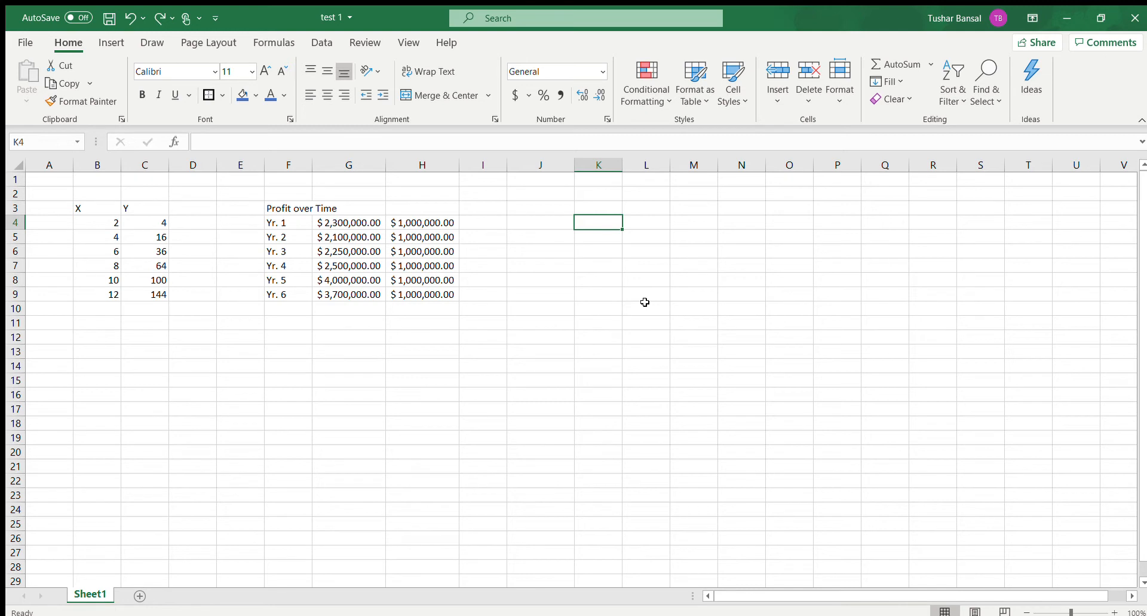
pyautogui.write('4.32147685')
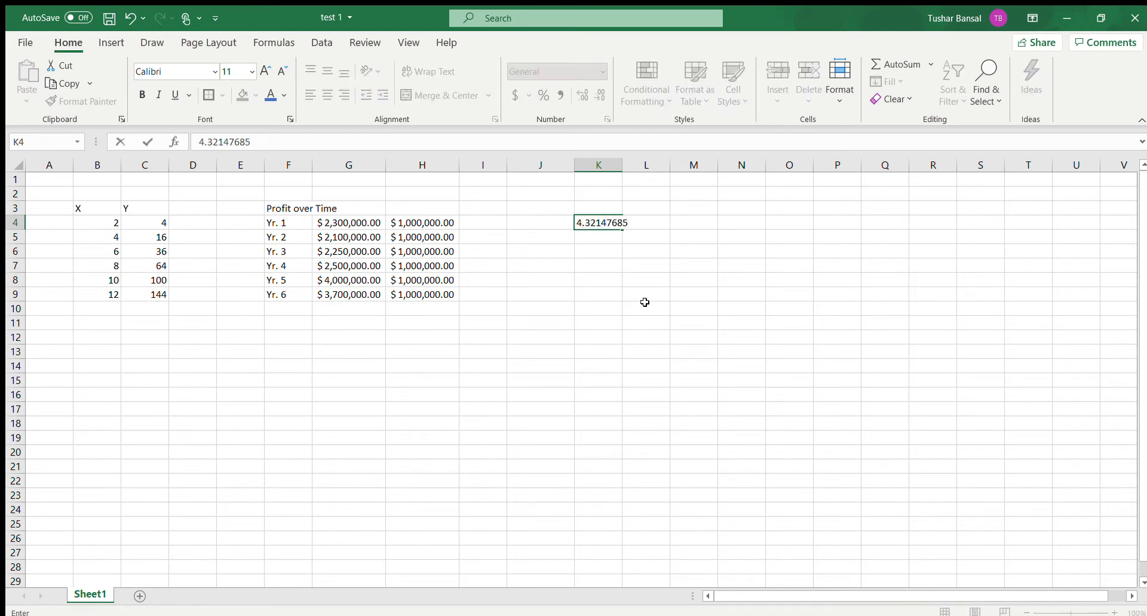
pyautogui.click(645, 302)
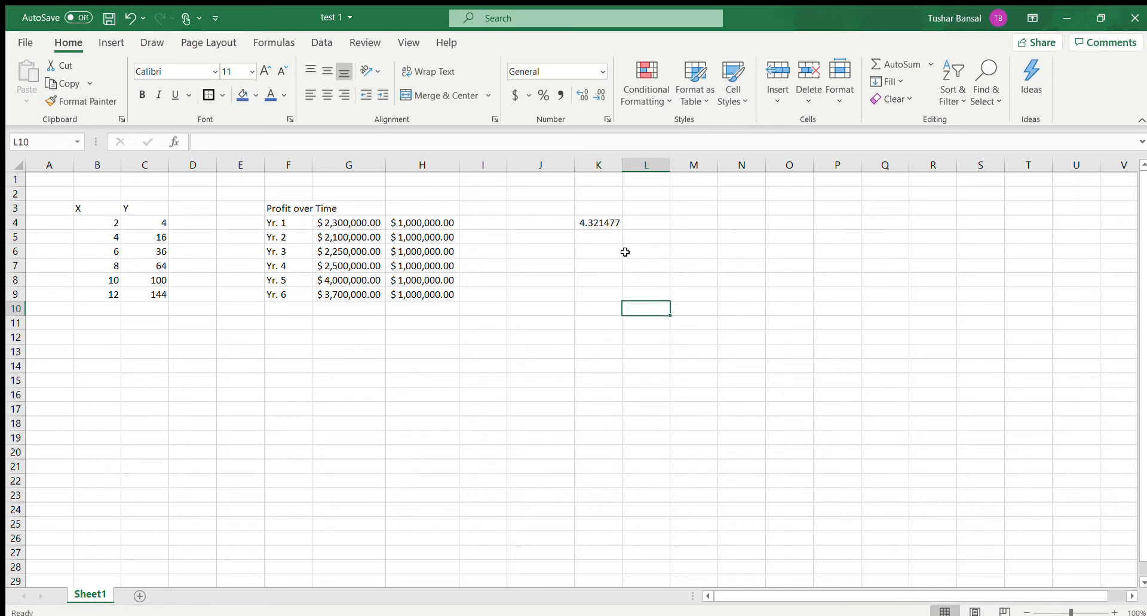
pyautogui.click(604, 224)
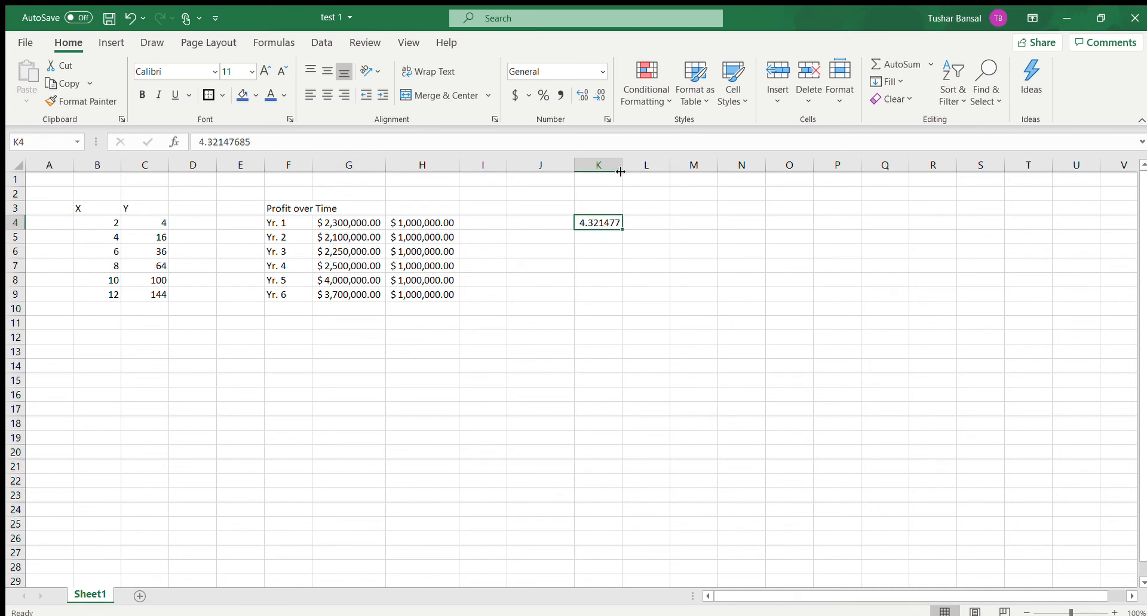
pyautogui.moveTo(622, 165); pyautogui.dragTo(693, 165)
pyautogui.click(752, 265)
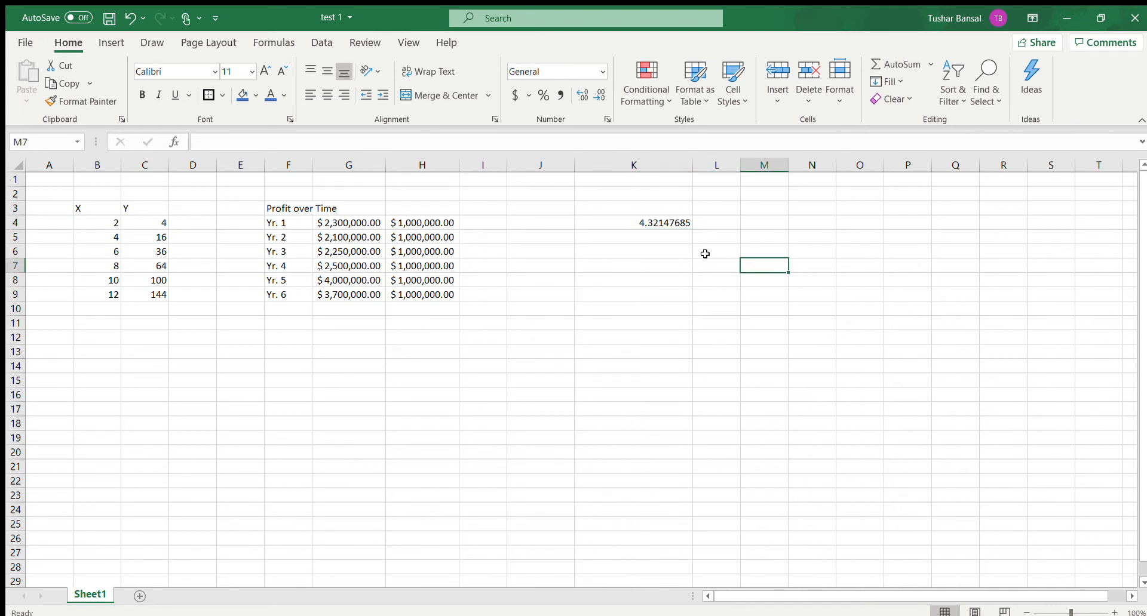
# Decrease the decimal places of the value in K4 until only the whole number 4 is displayed
pyautogui.click(655, 222)
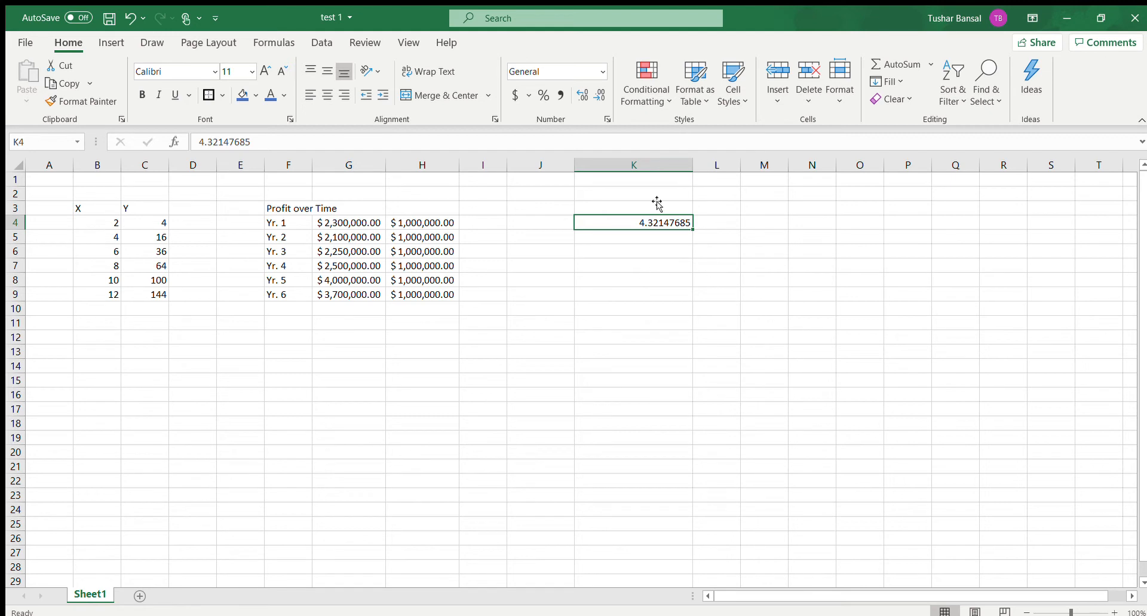
pyautogui.click(597, 95)
pyautogui.click(597, 95)
pyautogui.click(597, 95)
pyautogui.click(597, 95)
pyautogui.click(594, 97)
pyautogui.click(594, 98)
pyautogui.click(594, 97)
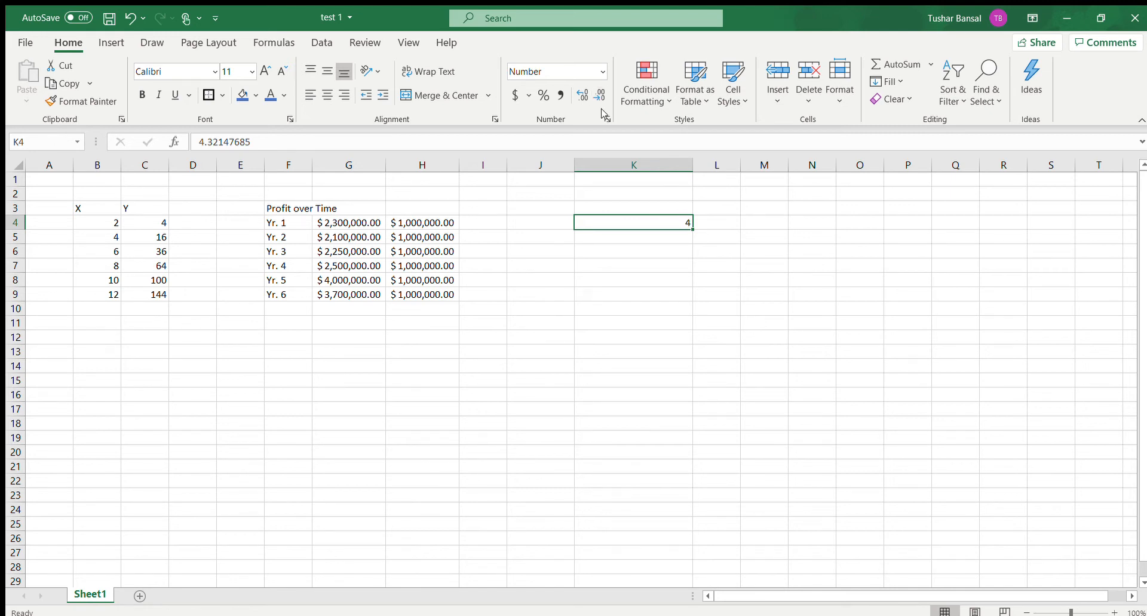
# Increase the decimal places of the value in K4 until trailing zeros fill the widened cell
pyautogui.click(581, 95)
pyautogui.click(581, 95)
pyautogui.click(581, 95)
pyautogui.click(581, 96)
pyautogui.click(581, 96)
pyautogui.click(581, 95)
pyautogui.click(581, 96)
pyautogui.click(581, 95)
pyautogui.click(581, 96)
pyautogui.click(581, 96)
pyautogui.click(581, 96)
pyautogui.click(581, 96)
pyautogui.click(582, 96)
pyautogui.click(582, 96)
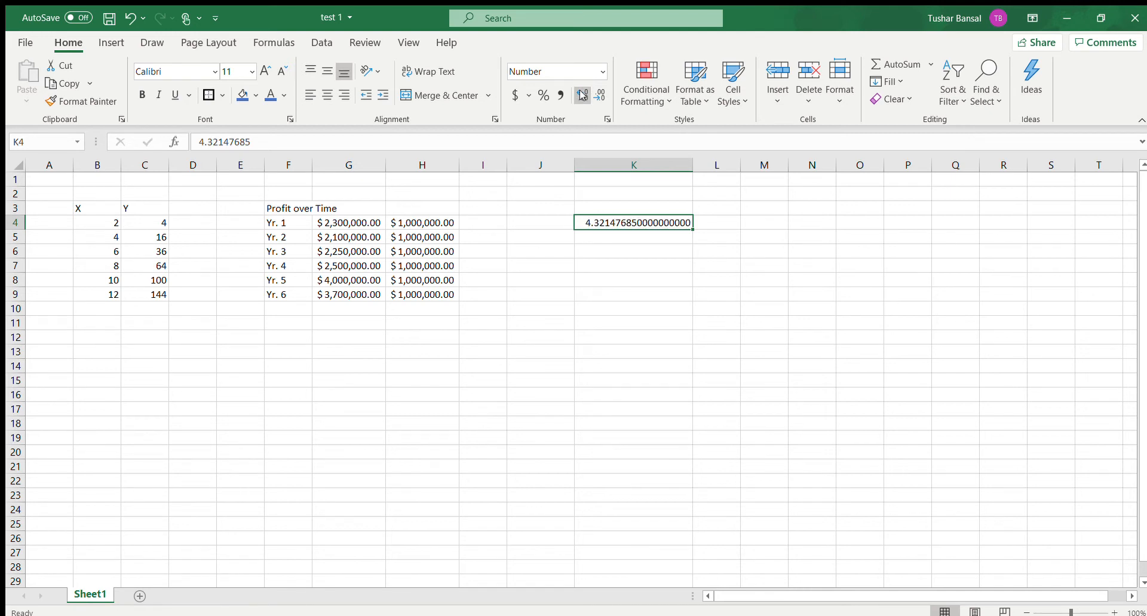
pyautogui.click(582, 96)
pyautogui.click(581, 96)
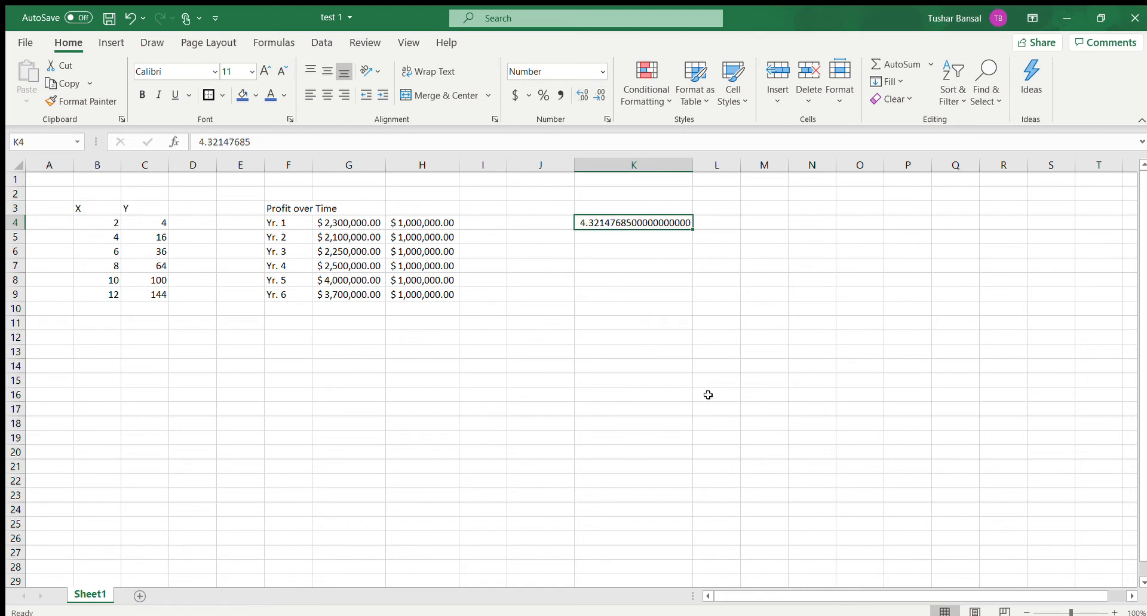
# Undo the series of decimal place changes made to the value in K4
pyautogui.hotkey('ctrl', 'z')
pyautogui.hotkey('ctrl', 'z')
pyautogui.hotkey('ctrl', 'z')
pyautogui.hotkey('ctrl', 'z')
pyautogui.hotkey('ctrl', 'z')
pyautogui.hotkey('ctrl', 'z')
pyautogui.hotkey('ctrl', 'z')
pyautogui.hotkey('ctrl', 'z')
pyautogui.hotkey('ctrl', 'z')
pyautogui.hotkey('ctrl', 'z')
pyautogui.hotkey('ctrl', 'z')
pyautogui.hotkey('ctrl', 'z')
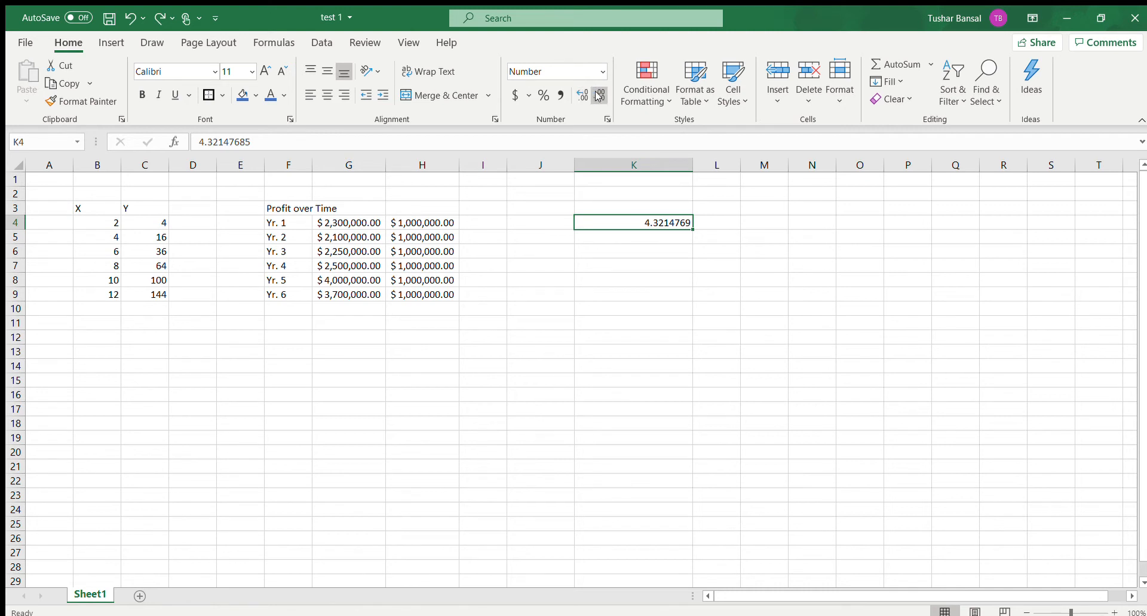
# Reduce the value in K4 to six decimal places and delete the cell's contents
pyautogui.click(597, 97)
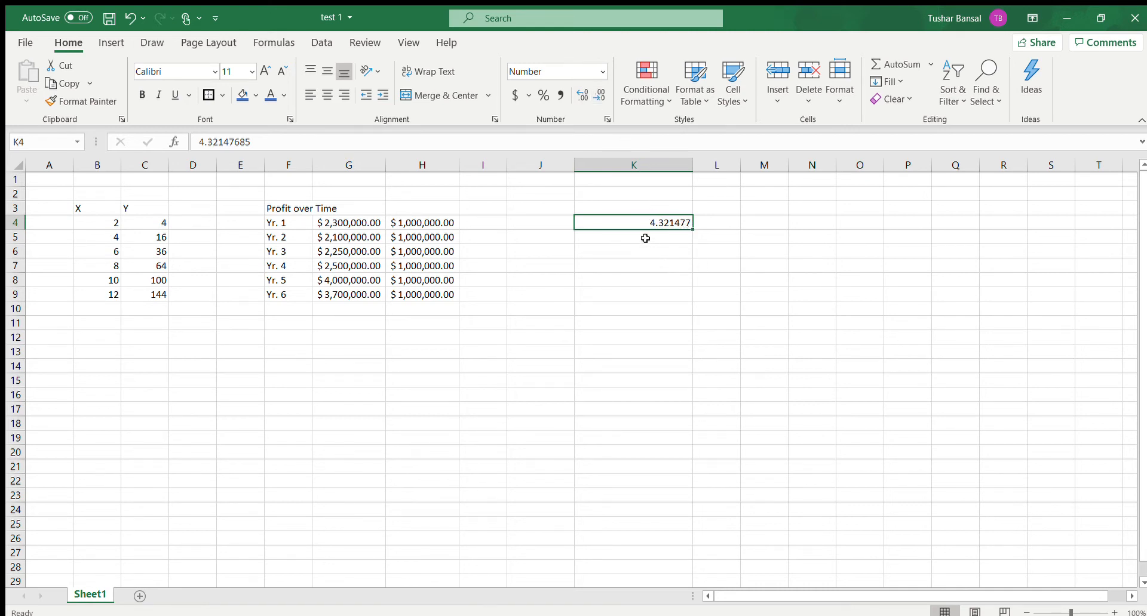
pyautogui.press('Delete')
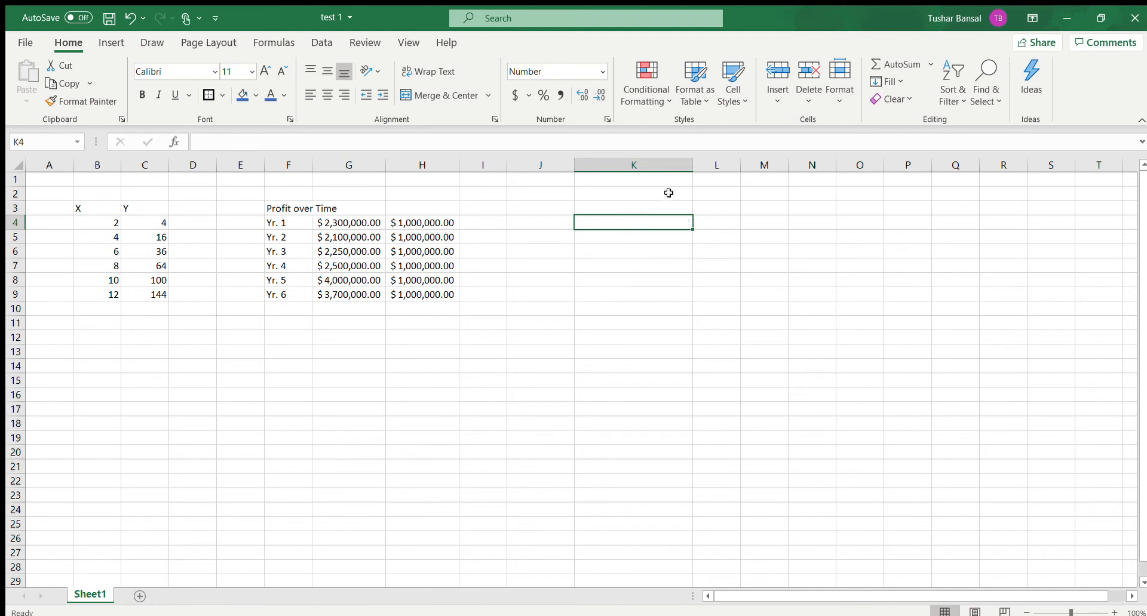
# Narrow column K back to about the width of its neighbouring columns
pyautogui.moveTo(693, 165); pyautogui.dragTo(623, 163)
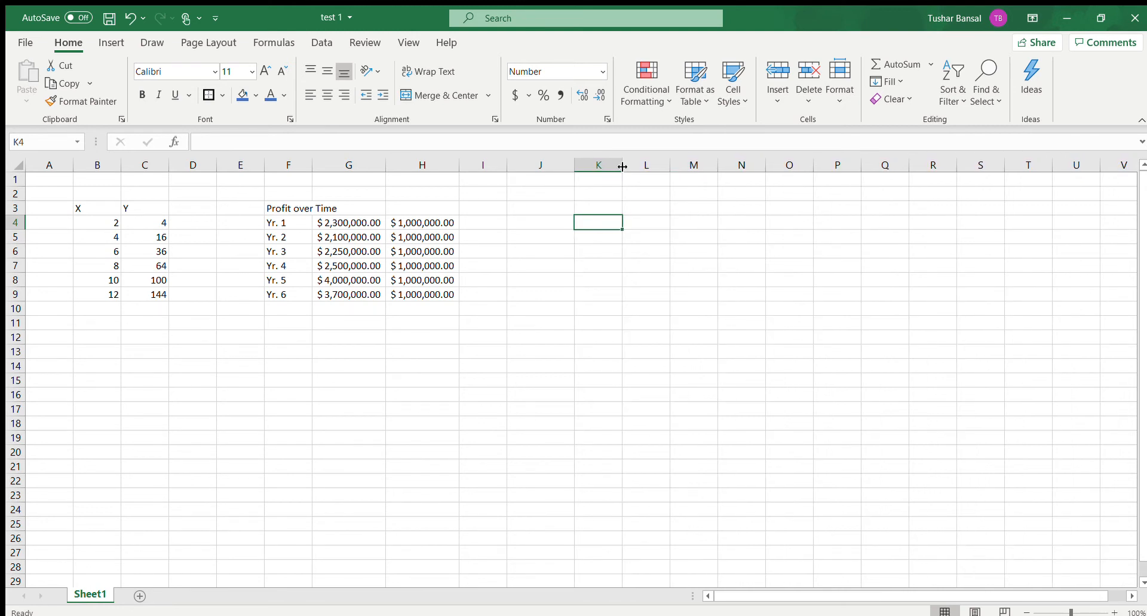
pyautogui.click(718, 367)
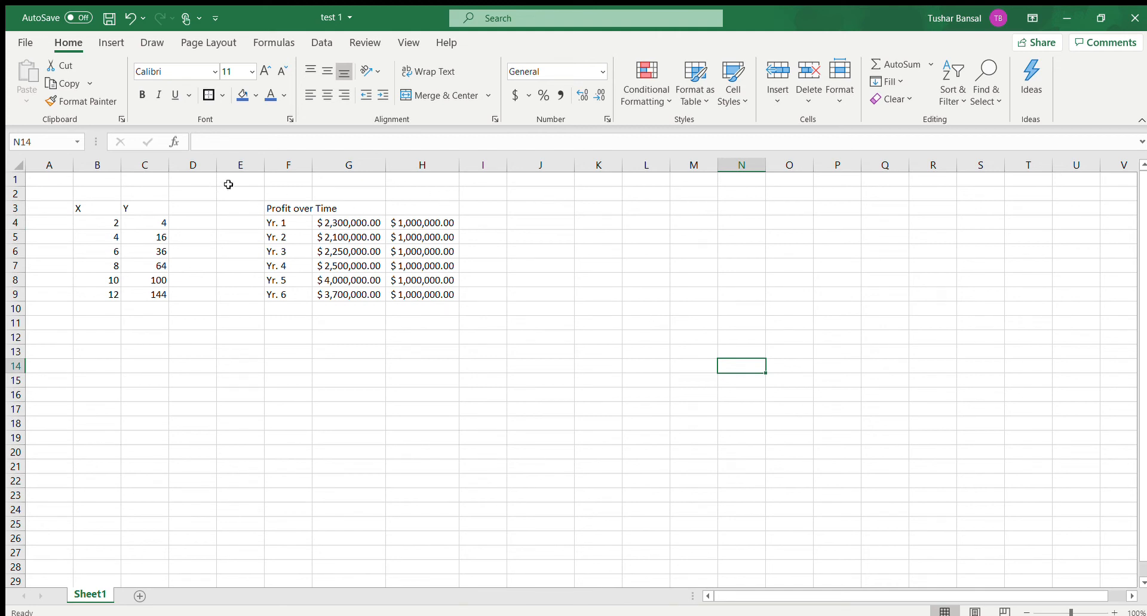
# Apply a thick outside border around the Profit over Time table in F3:H9
pyautogui.moveTo(284, 209); pyautogui.dragTo(444, 296)
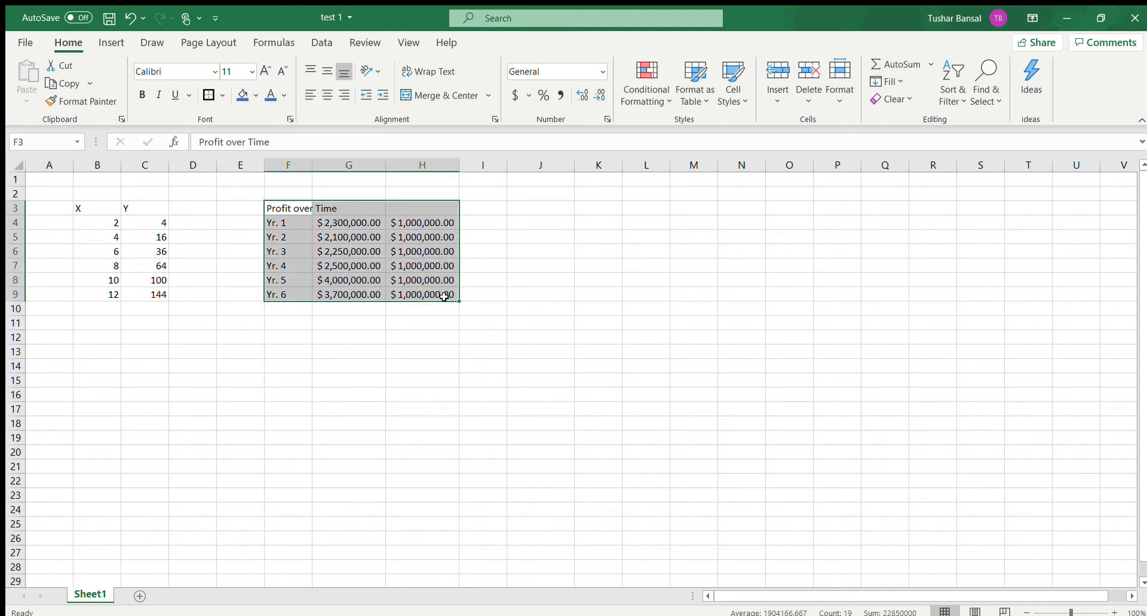
pyautogui.click(625, 396)
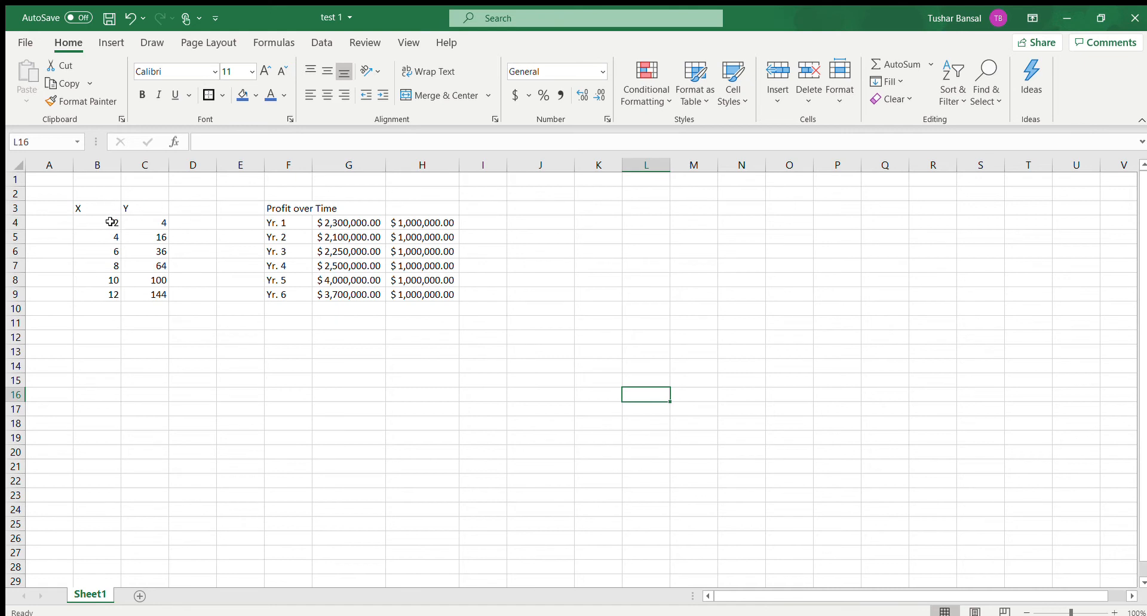
pyautogui.moveTo(285, 209); pyautogui.dragTo(448, 291)
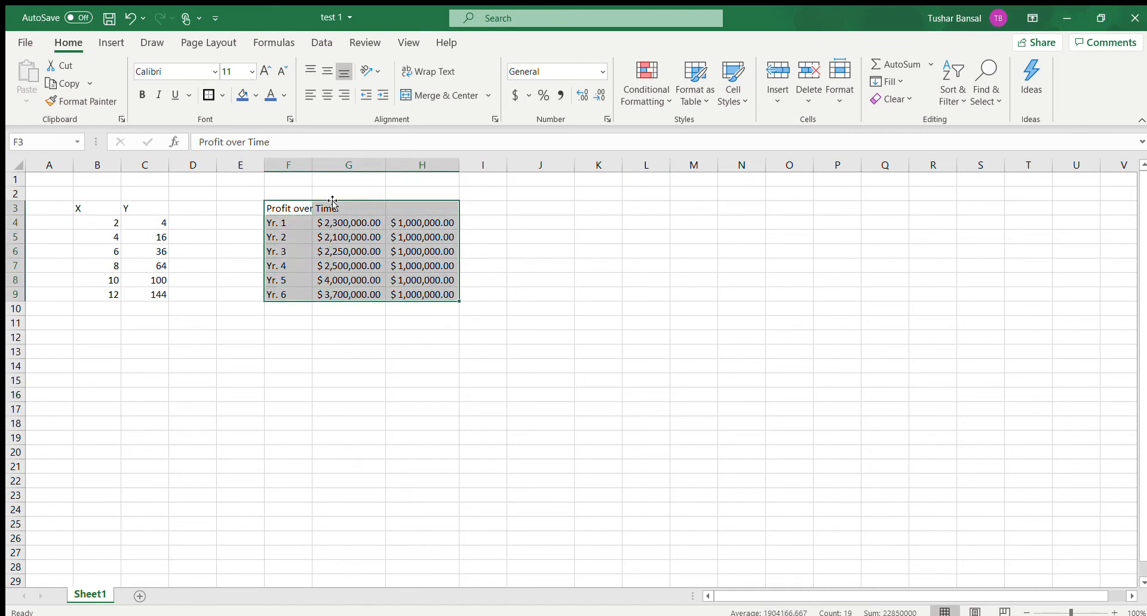
pyautogui.click(219, 95)
pyautogui.click(272, 286)
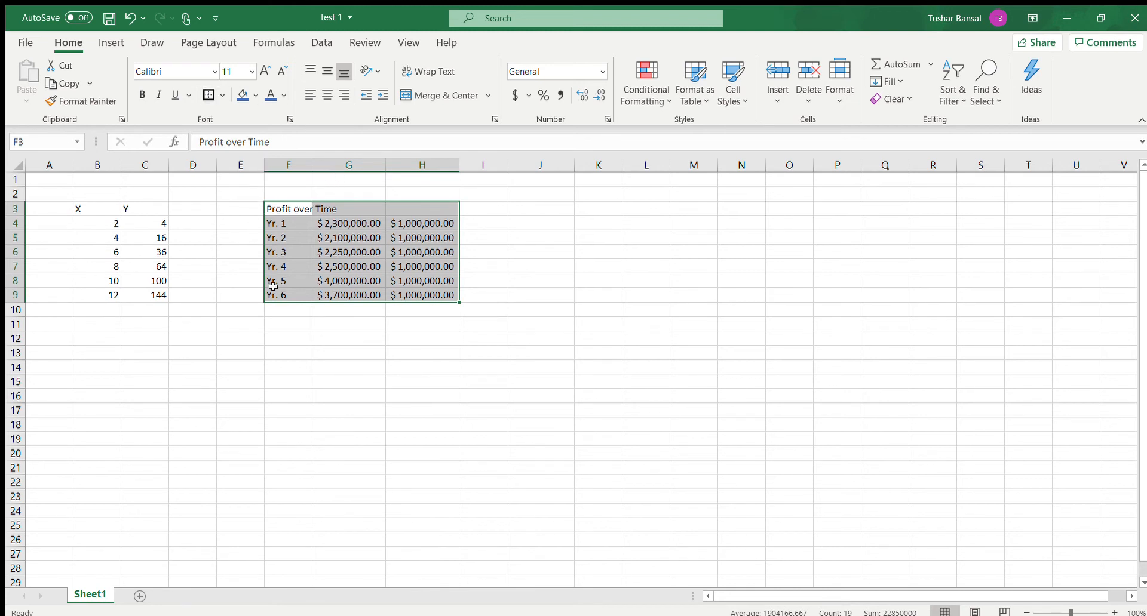
pyautogui.click(511, 354)
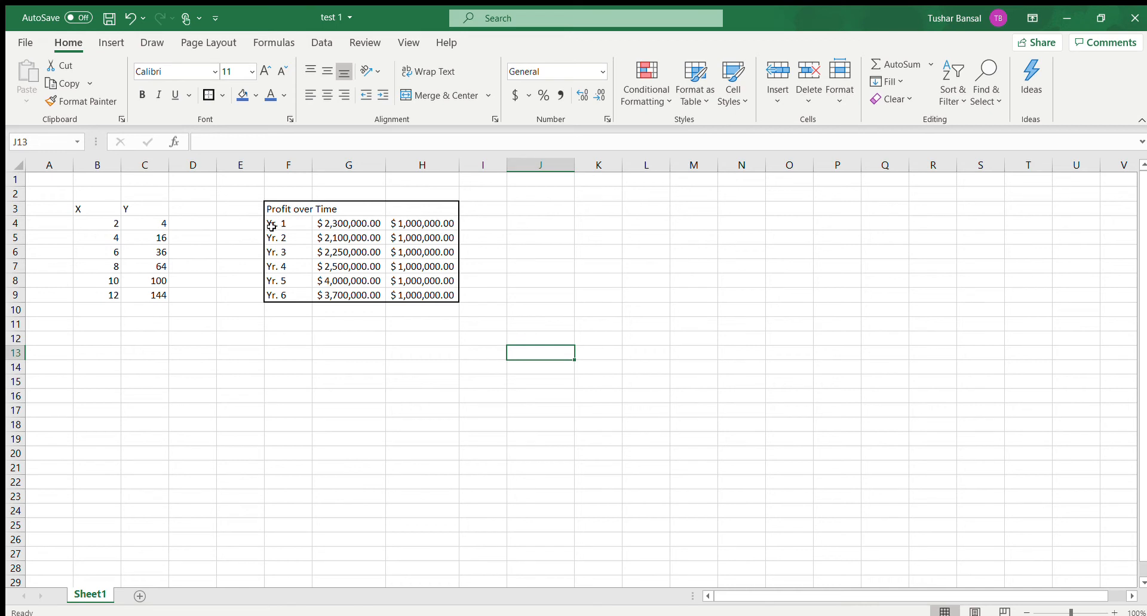
# Add all borders to the data cells F4:H9 and reapply the thick outside border around F3:H9
pyautogui.moveTo(271, 227); pyautogui.dragTo(426, 292)
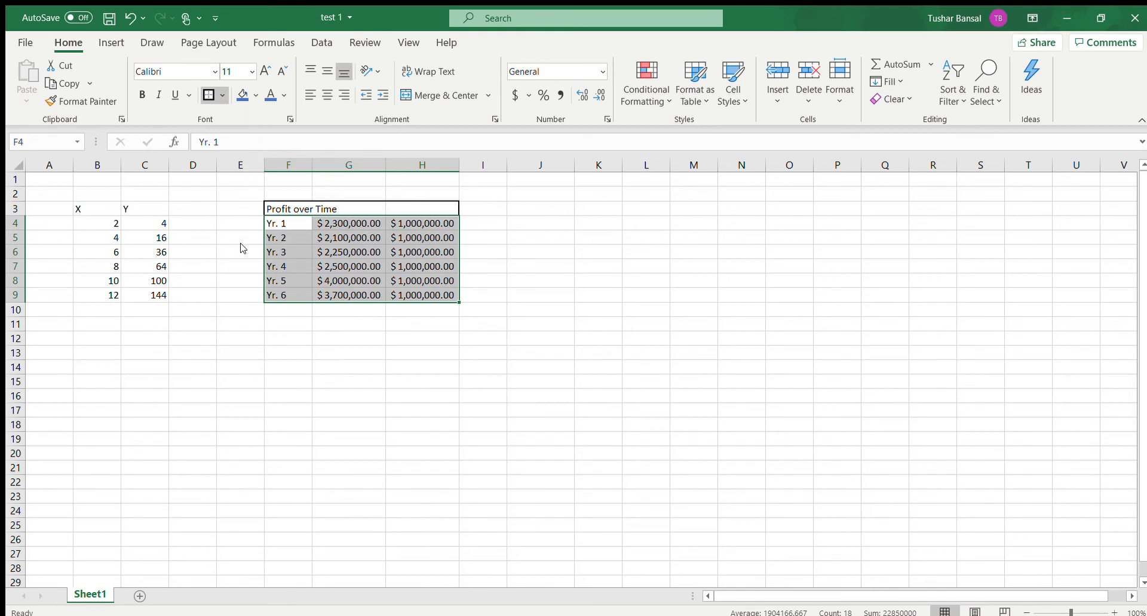
pyautogui.click(483, 354)
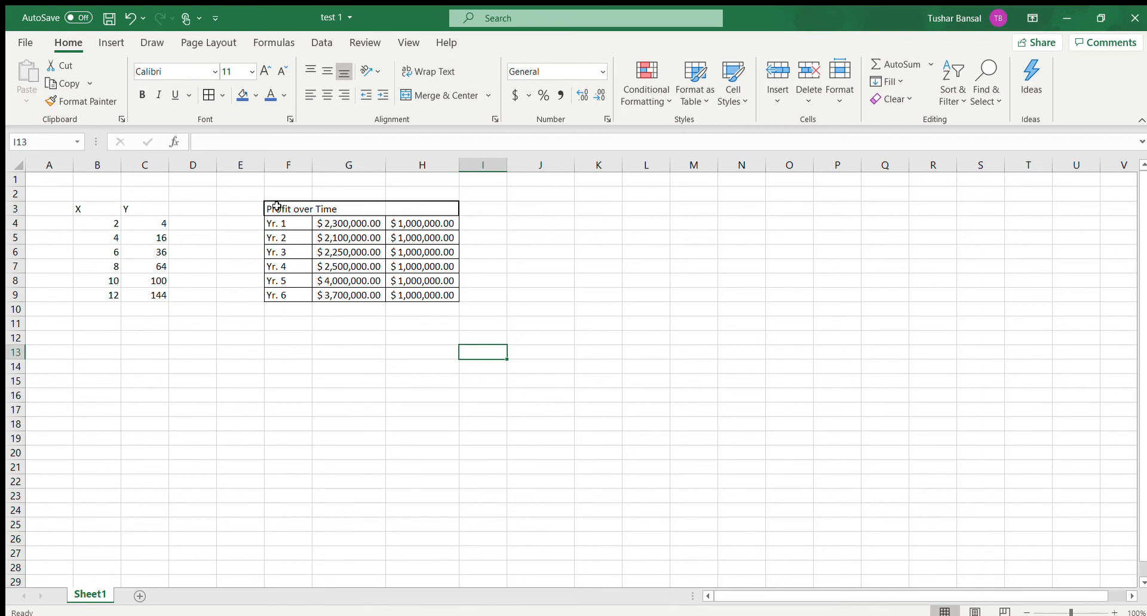
pyautogui.moveTo(276, 208); pyautogui.dragTo(429, 295)
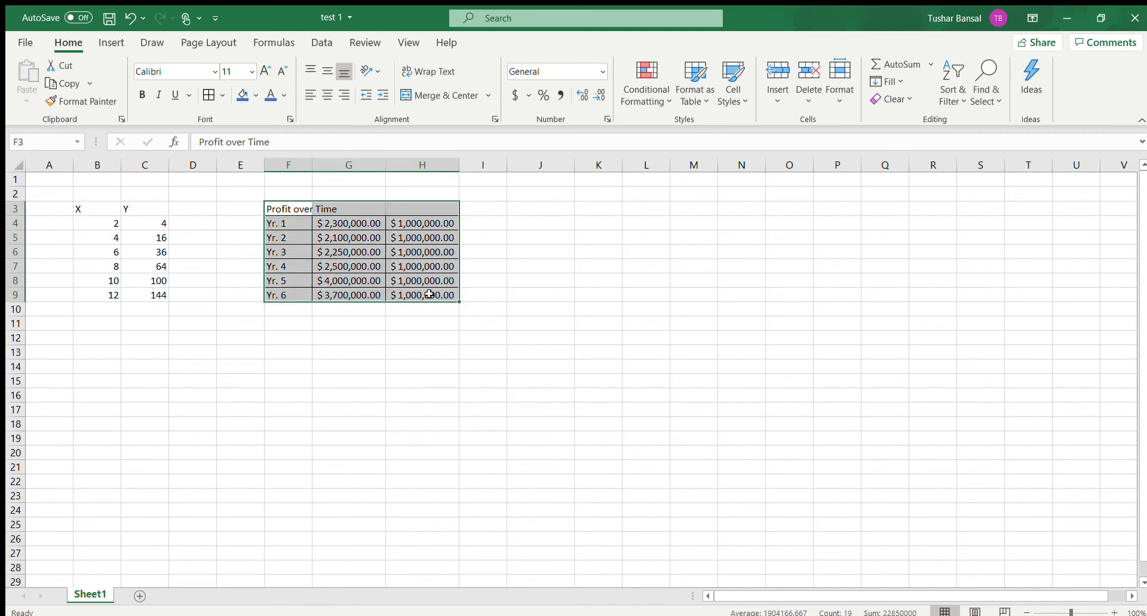
pyautogui.click(222, 97)
pyautogui.click(433, 366)
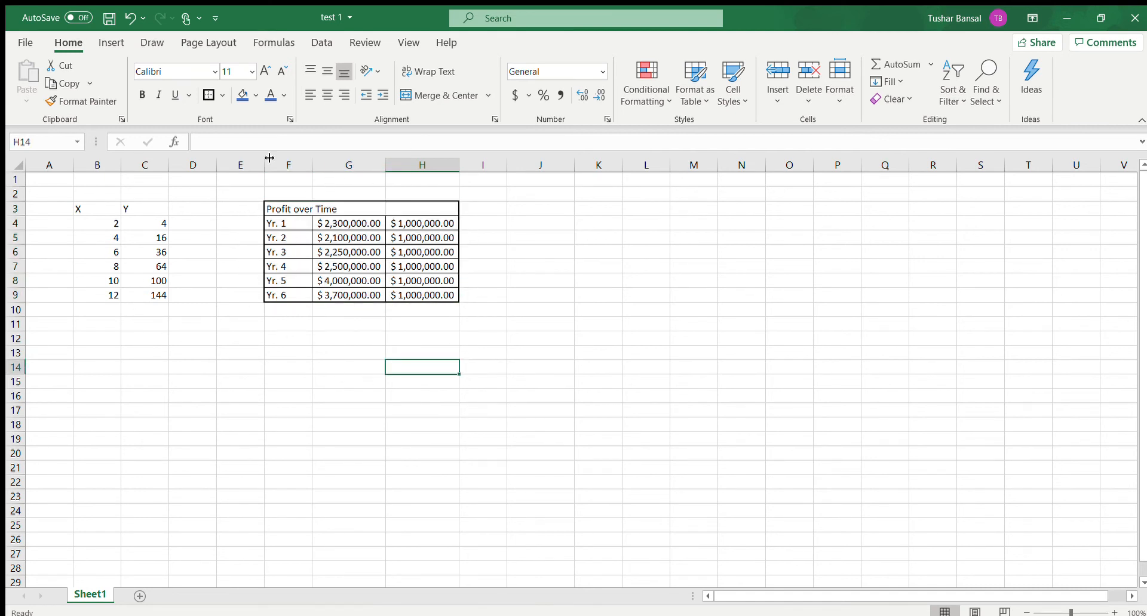
# Make the "Profit over Time" heading in F3 bold and underlined
pyautogui.click(289, 210)
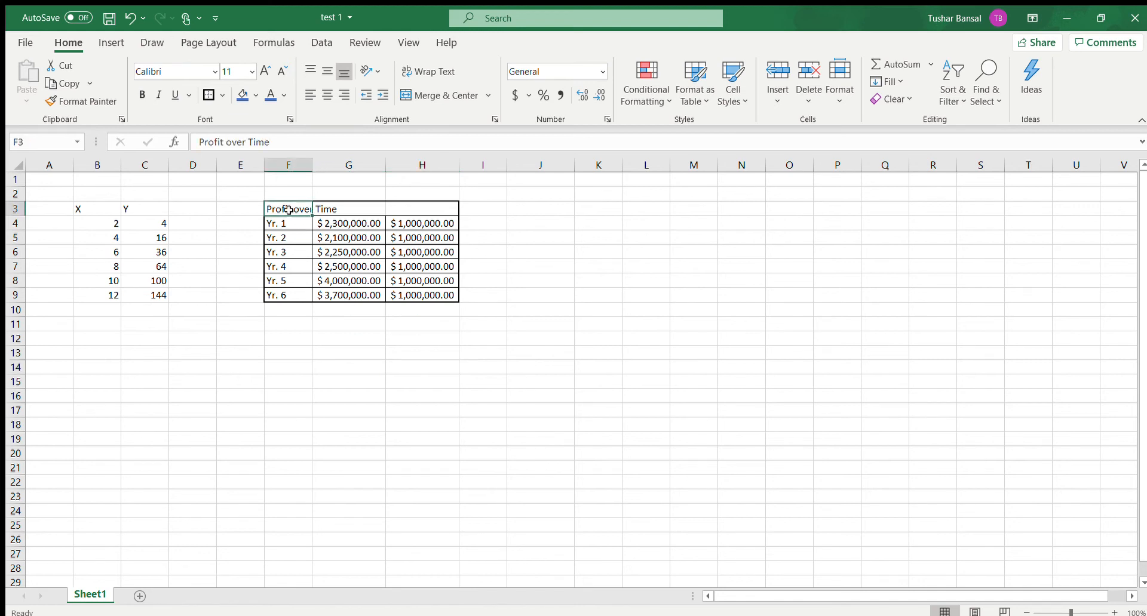
pyautogui.hotkey('ctrl', 'b')
pyautogui.hotkey('ctrl', 'u')
pyautogui.click(555, 377)
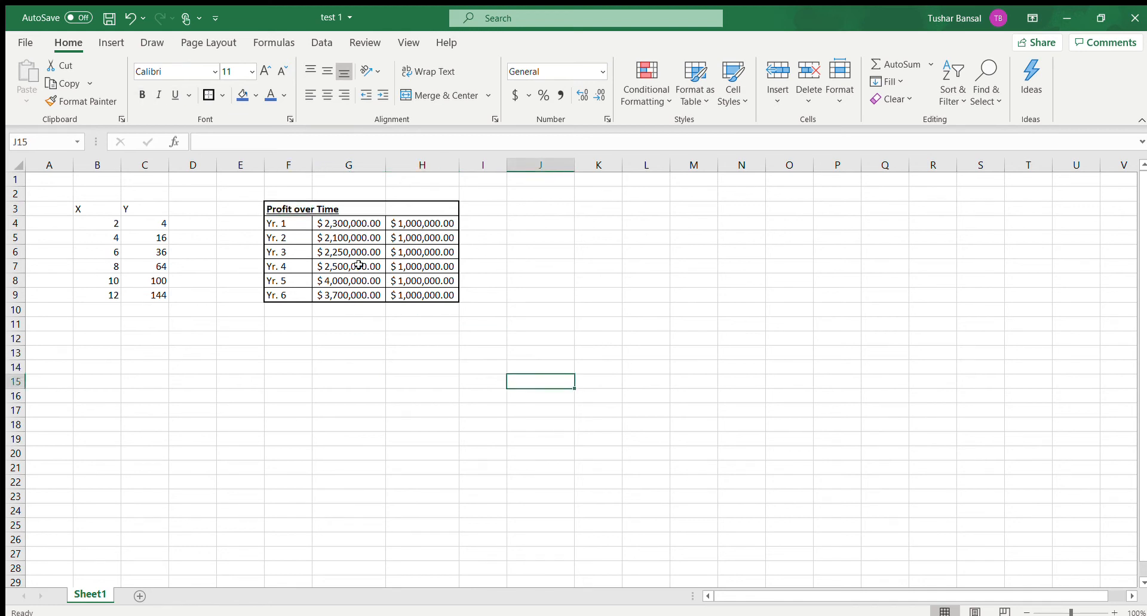
# Remove the underline from the "Profit over Time" heading in F3, keeping it bold
pyautogui.click(280, 210)
pyautogui.hotkey('ctrl', 'u')
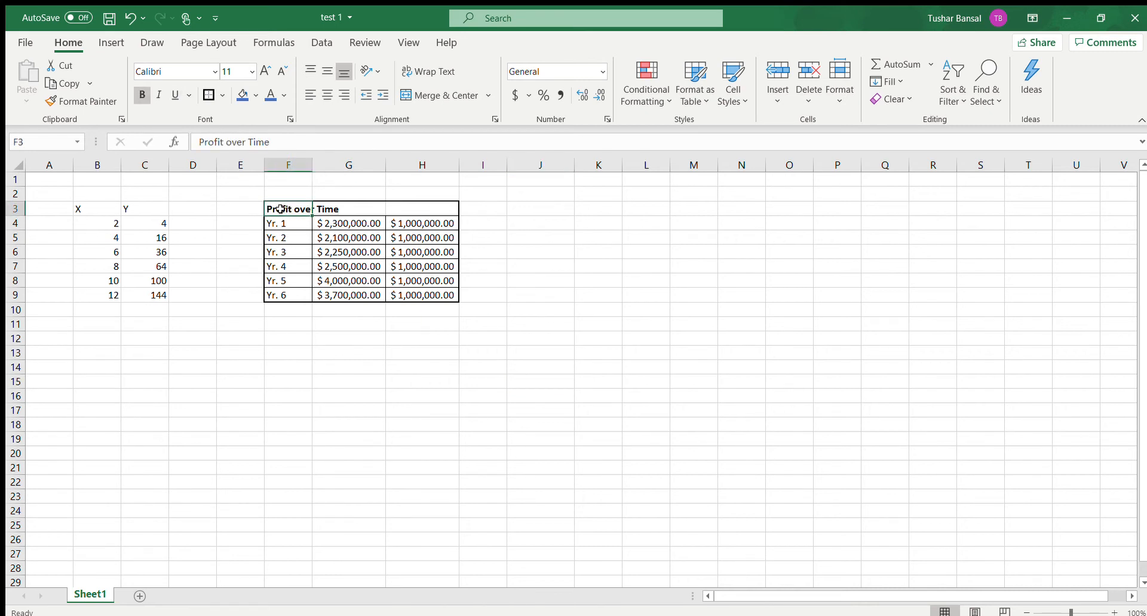
pyautogui.click(553, 361)
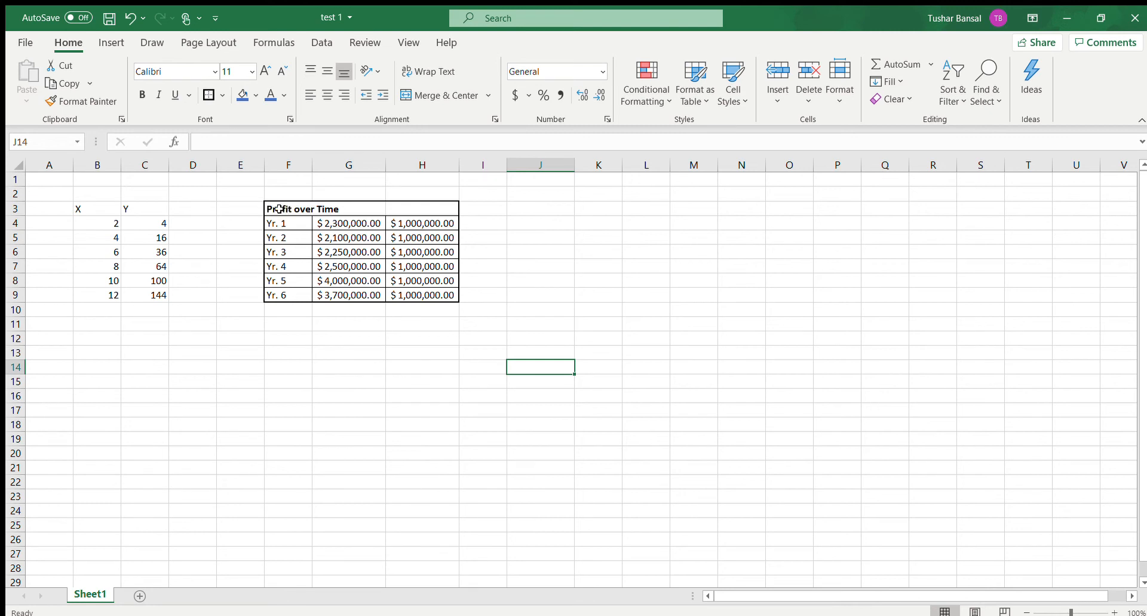
# Add a double bottom border beneath the heading row F3:H3
pyautogui.moveTo(279, 209); pyautogui.dragTo(407, 210)
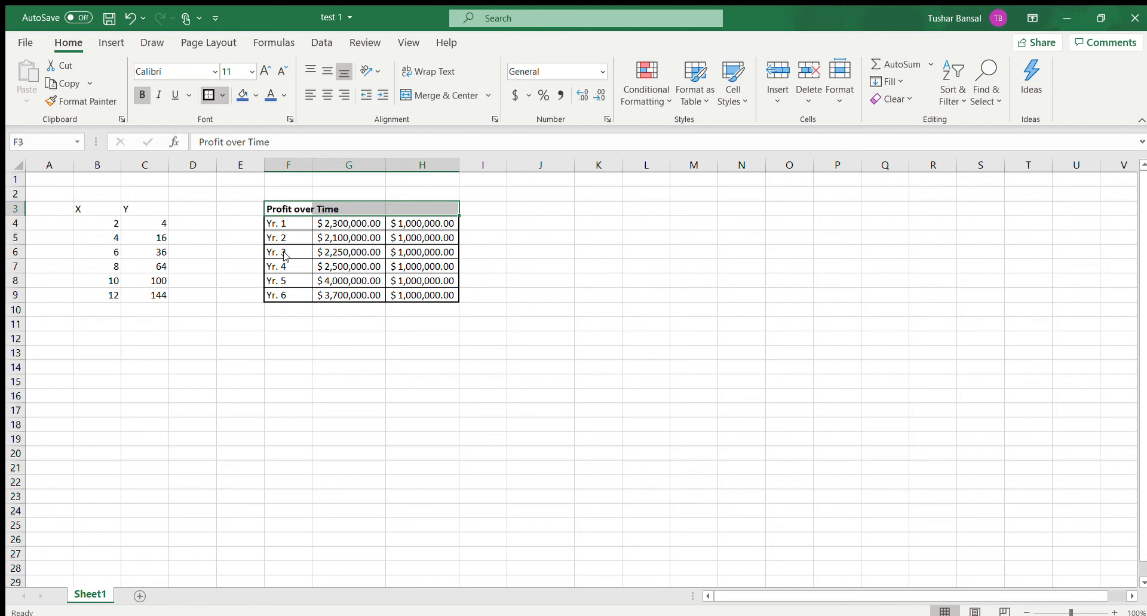
pyautogui.click(440, 376)
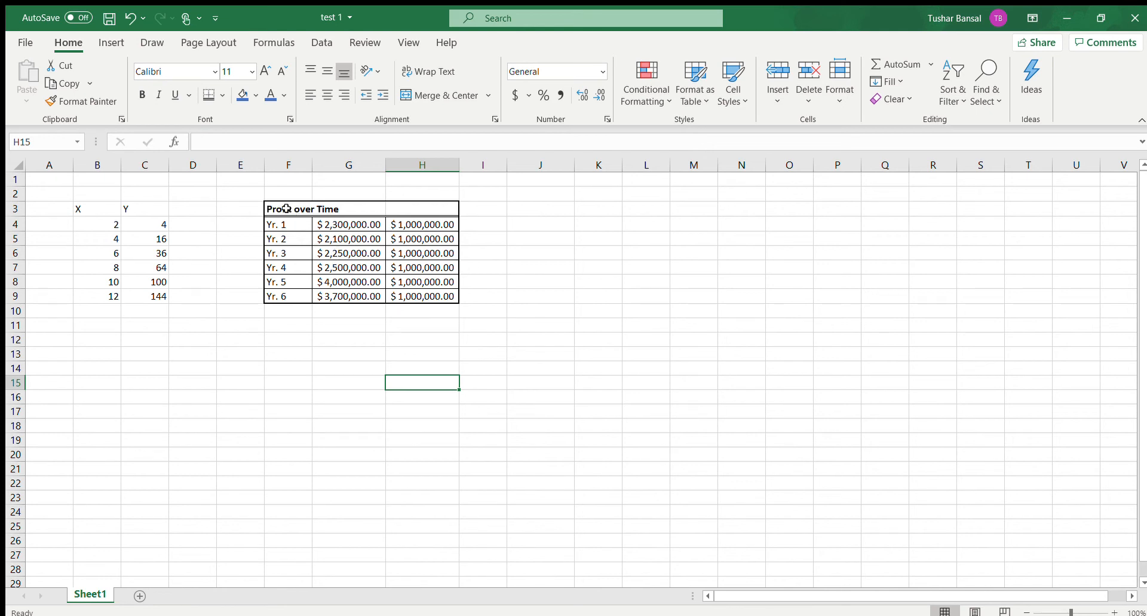
# Merge and center the "Profit over Time" heading across F3:H3
pyautogui.moveTo(284, 209); pyautogui.dragTo(408, 209)
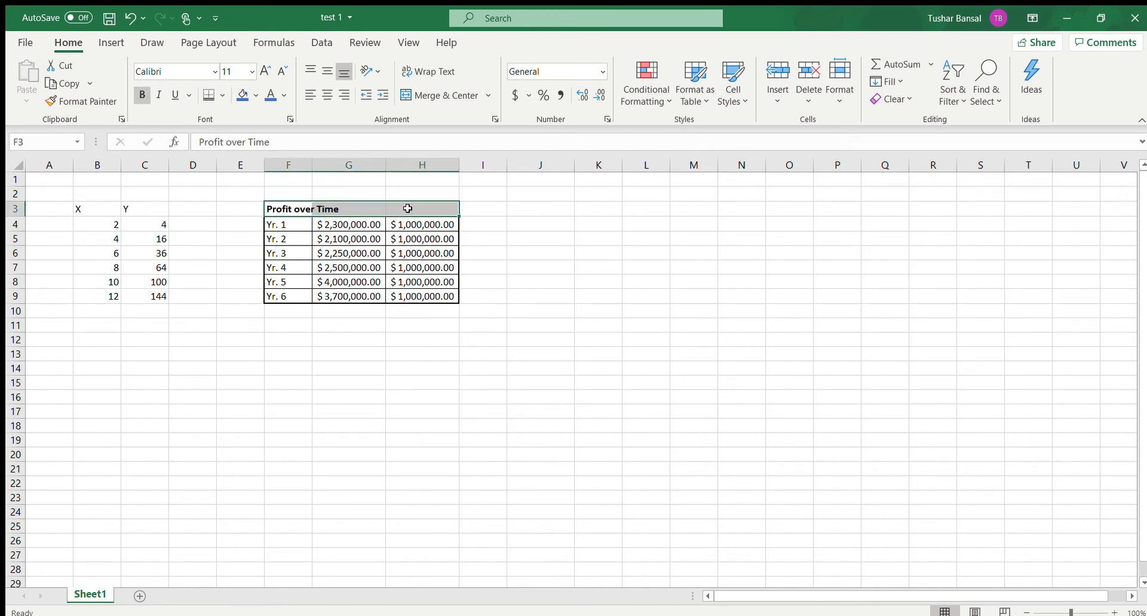
pyautogui.click(445, 97)
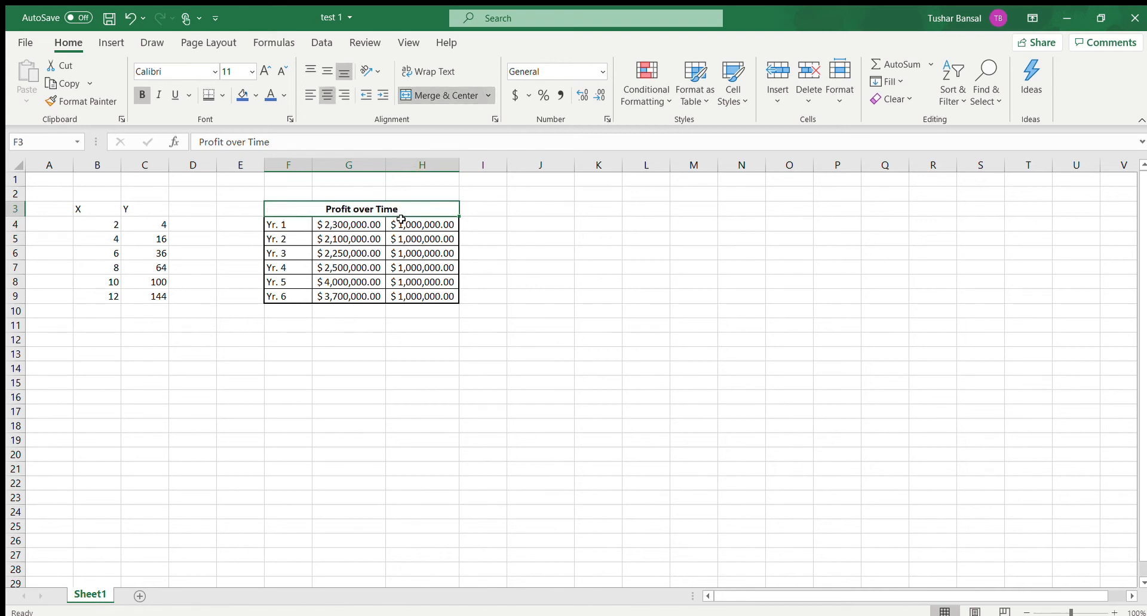
pyautogui.click(548, 322)
# Undo the merge and center of the heading, redo it, and undo it again
pyautogui.click(297, 208)
pyautogui.hotkey('ctrl', 'z')
pyautogui.click(530, 238)
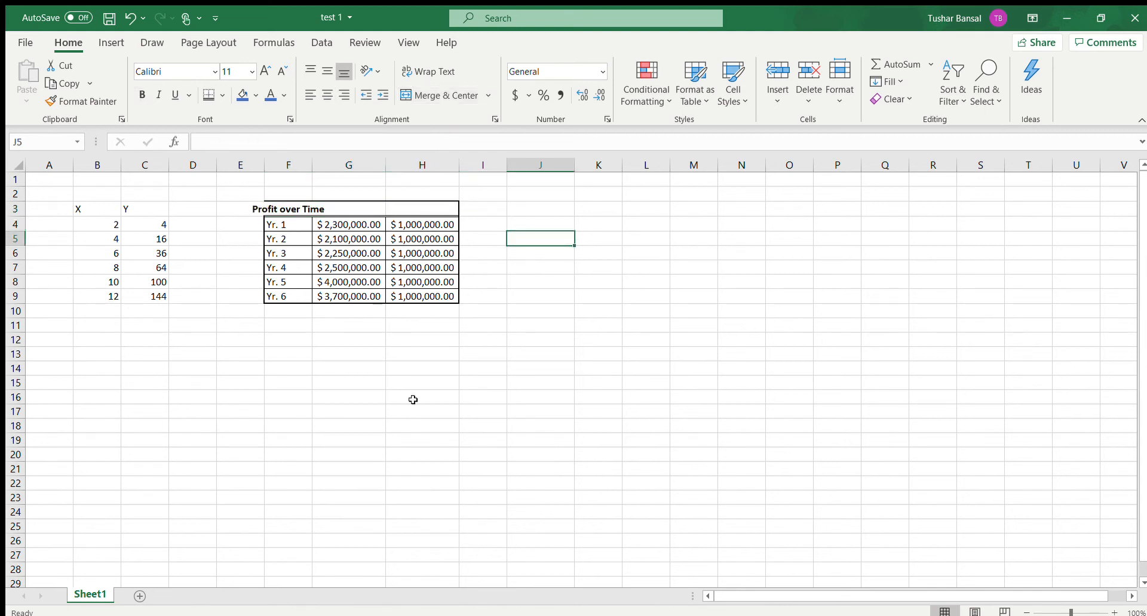
pyautogui.hotkey('ctrl', 'y')
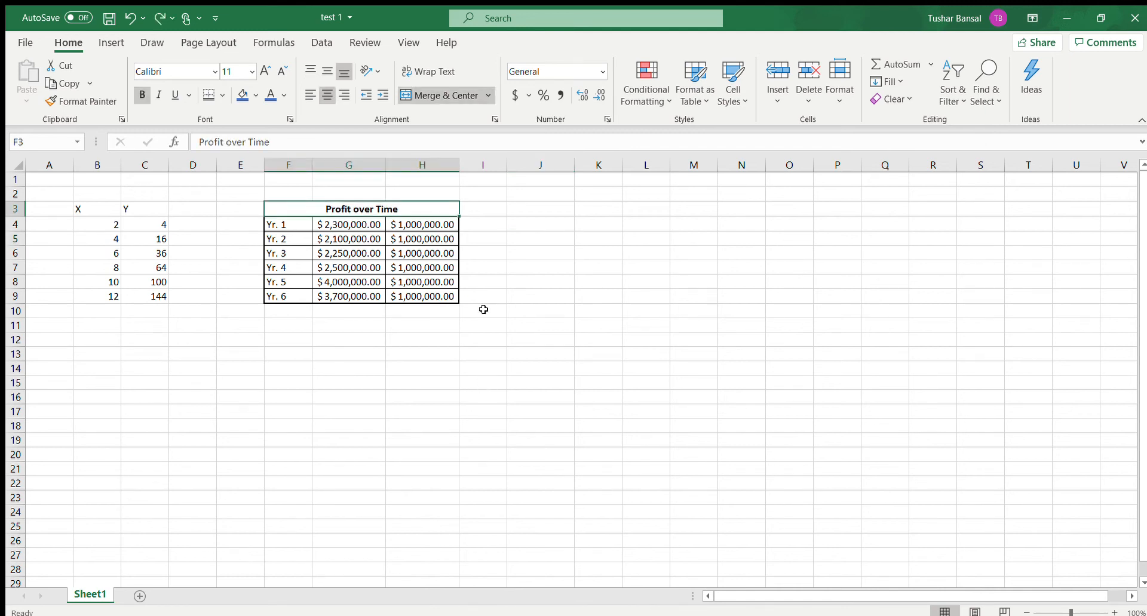
pyautogui.click(513, 322)
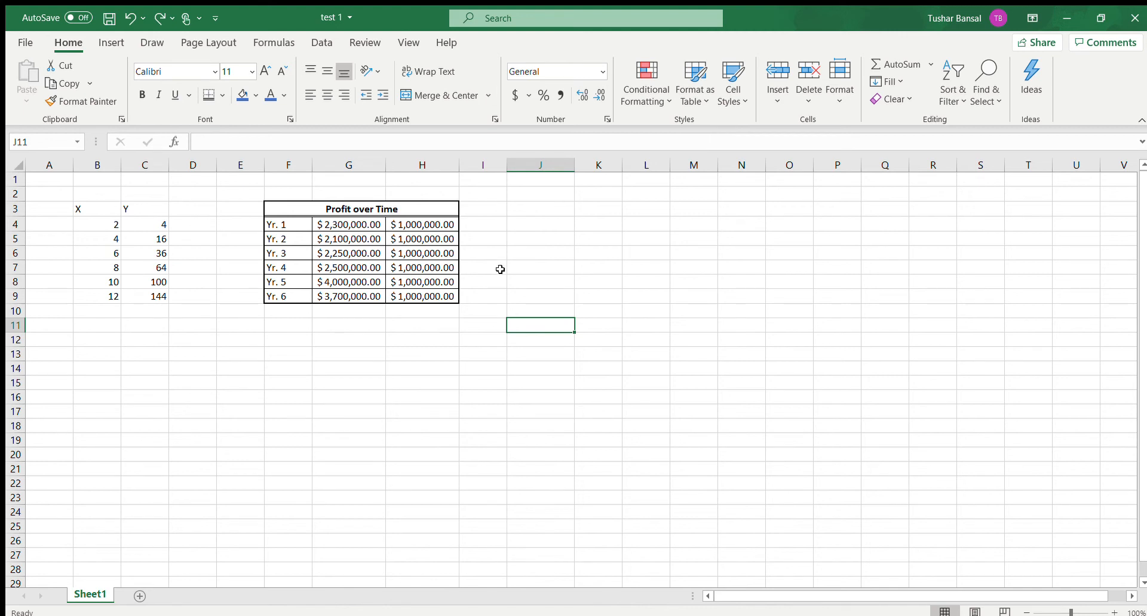
pyautogui.hotkey('ctrl', 'z')
# Merge F3:H3 into one heading cell without centering its text
pyautogui.moveTo(304, 208); pyautogui.dragTo(391, 208)
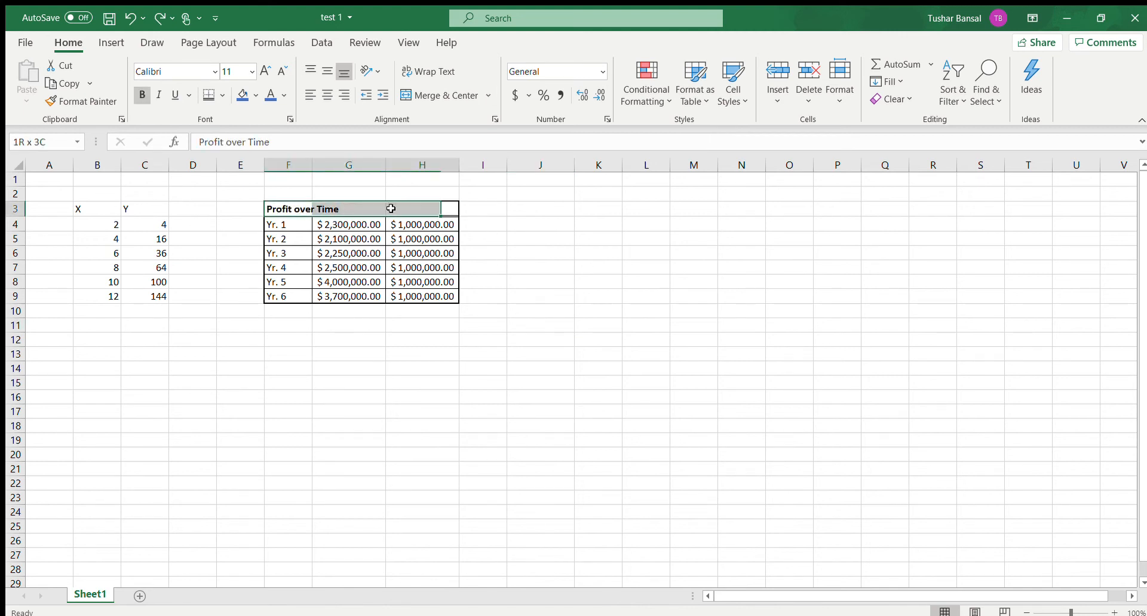
pyautogui.click(451, 94)
pyautogui.click(466, 98)
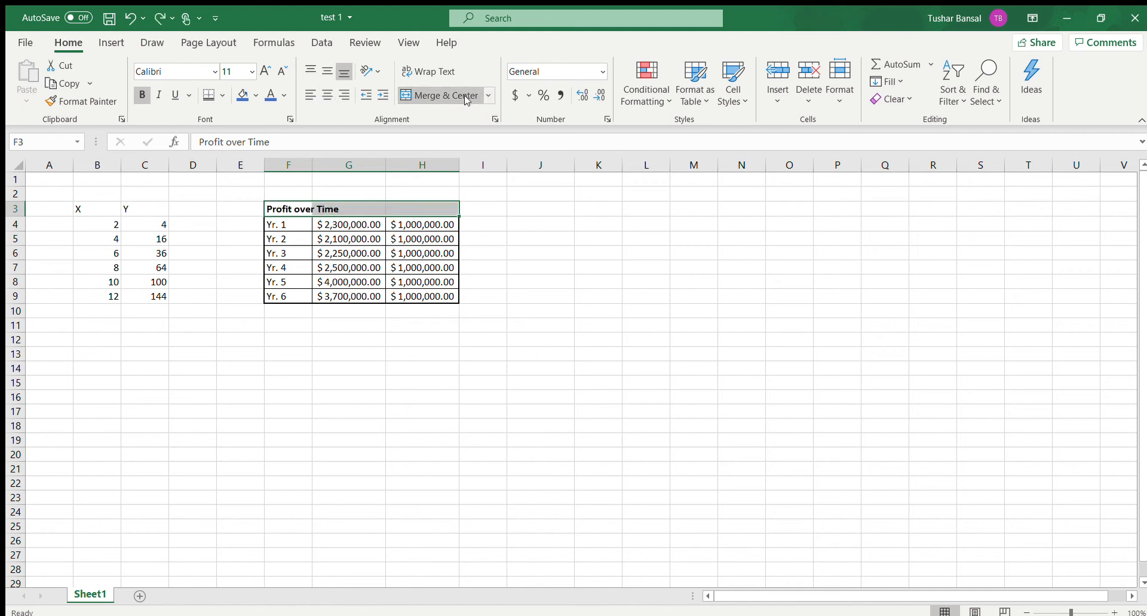
pyautogui.click(558, 238)
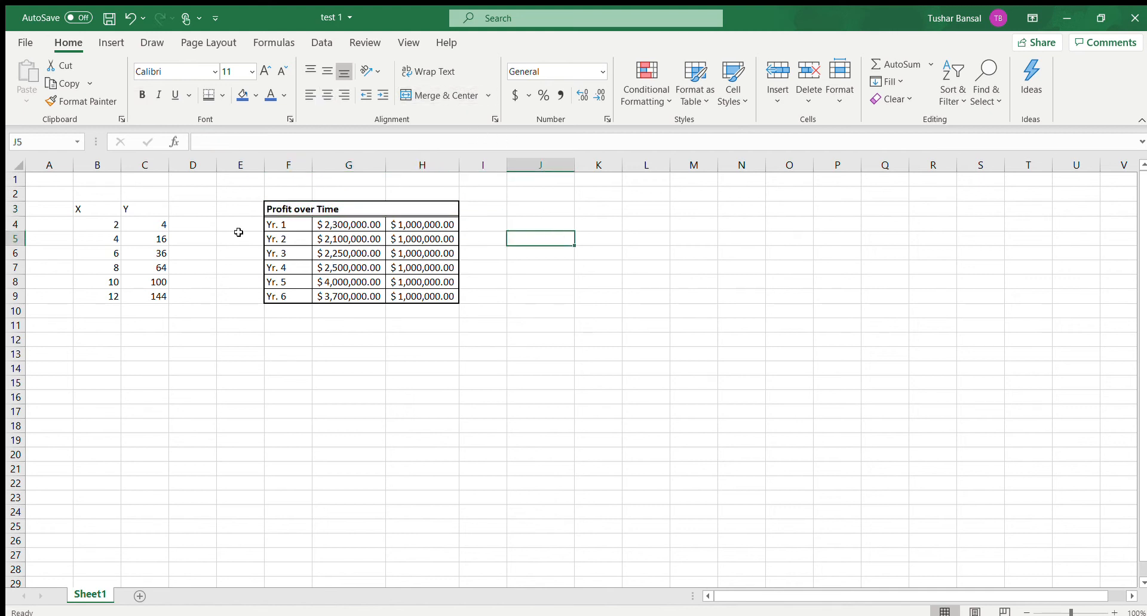
# Center the "Profit over Time" text horizontally in the merged heading cell
pyautogui.click(290, 210)
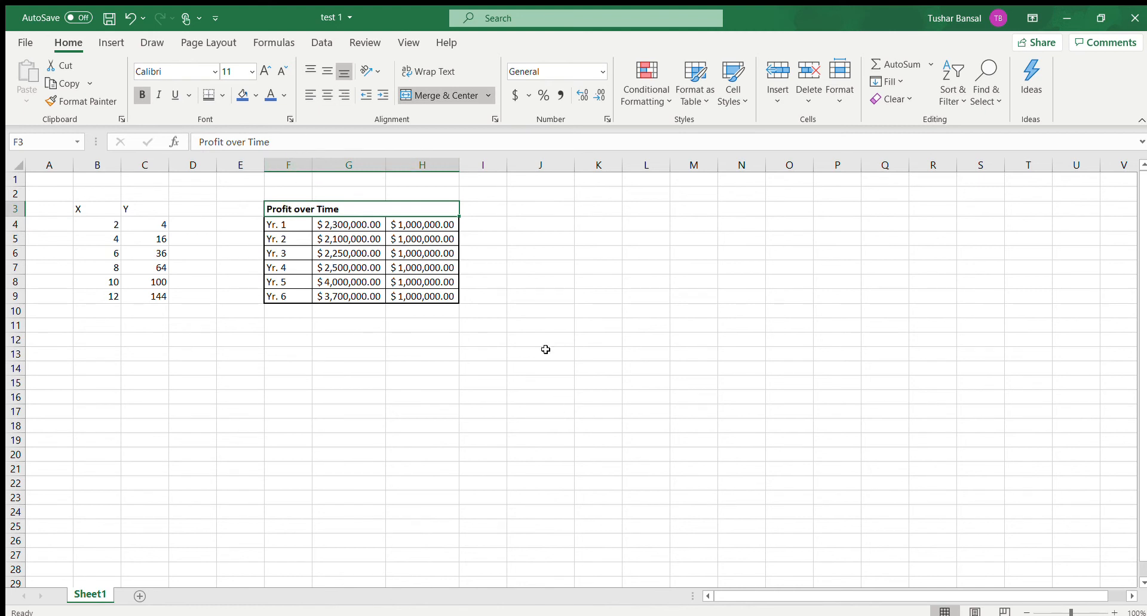
pyautogui.click(327, 95)
pyautogui.click(483, 248)
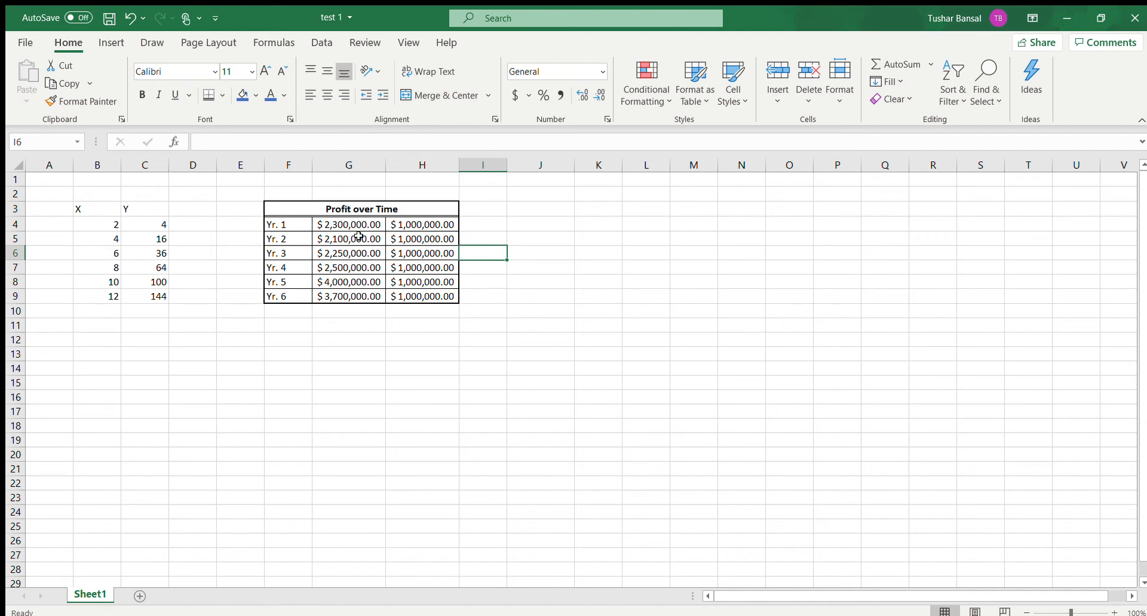
# Align the merged heading to the right, then the center, and finally to the left
pyautogui.click(325, 219)
pyautogui.click(321, 212)
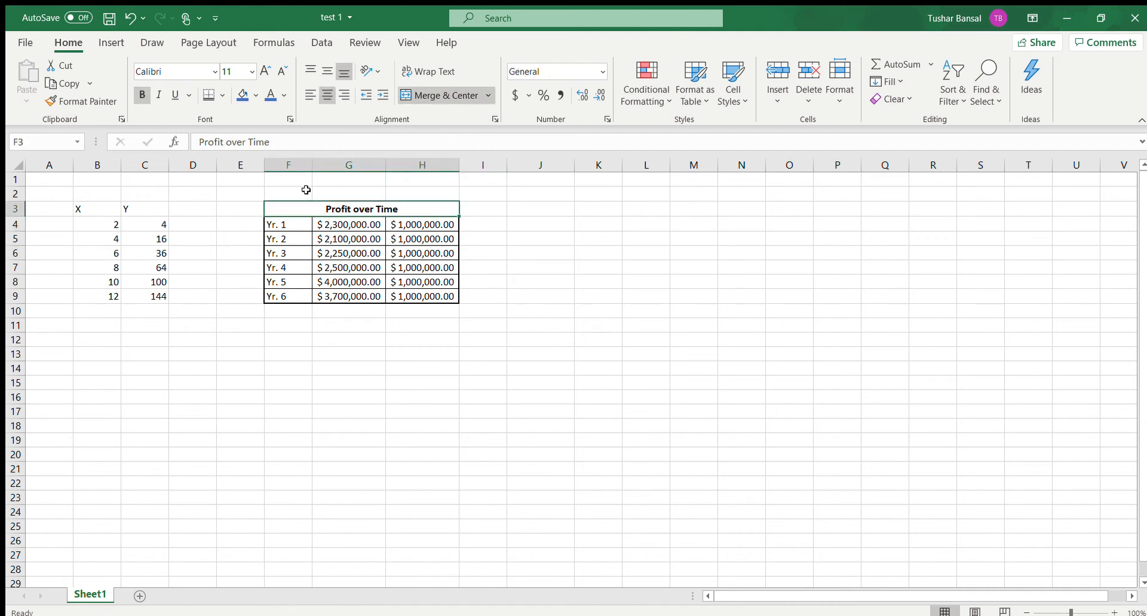
pyautogui.click(344, 96)
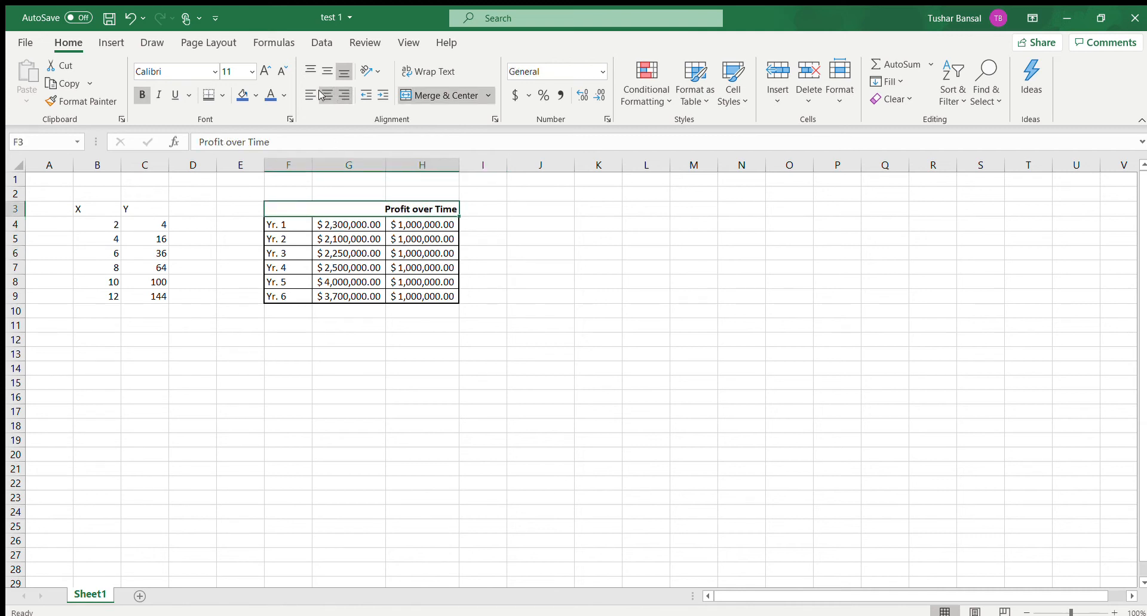
pyautogui.click(327, 96)
pyautogui.click(309, 95)
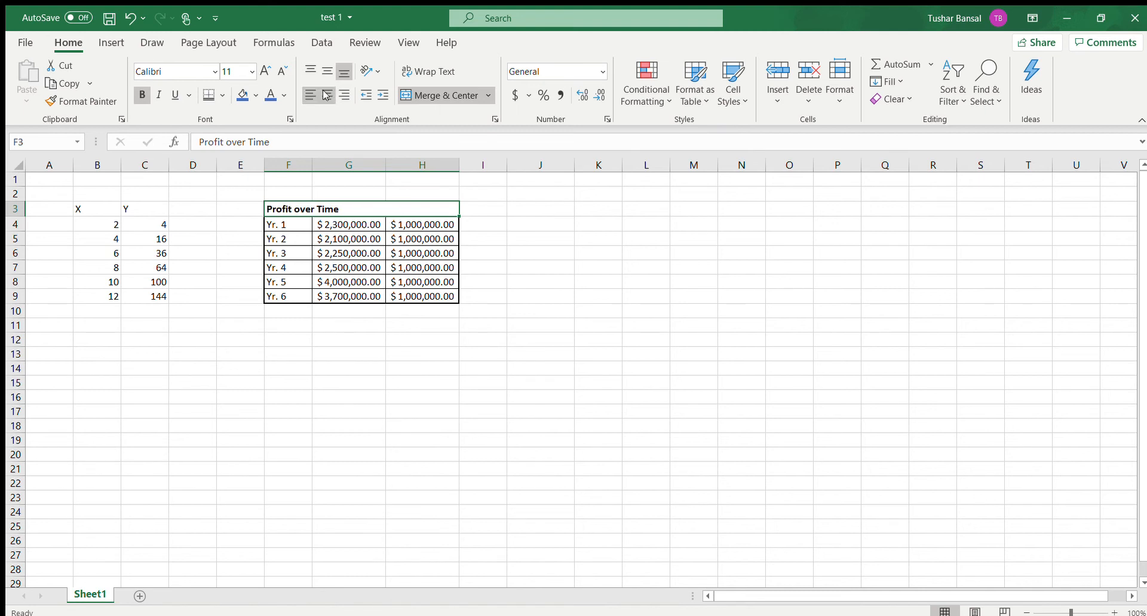
# Increase the heading's indent repeatedly until the text sits near the right end of the merged cell
pyautogui.click(380, 93)
pyautogui.click(380, 93)
pyautogui.click(380, 93)
pyautogui.click(379, 93)
pyautogui.click(380, 93)
pyautogui.click(379, 93)
pyautogui.click(380, 93)
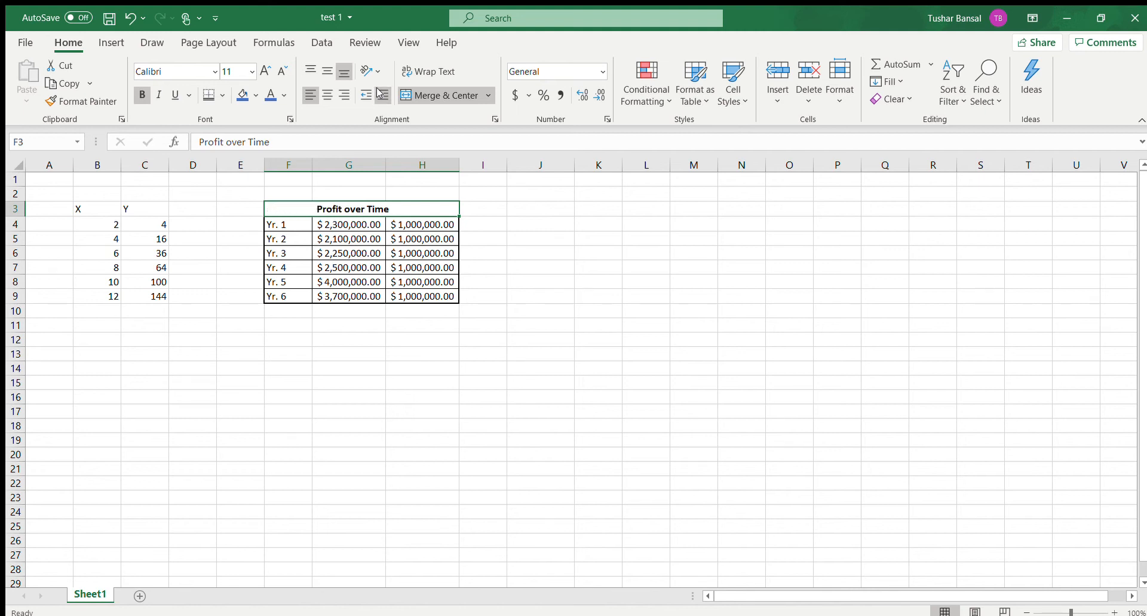
pyautogui.click(379, 94)
pyautogui.click(380, 93)
pyautogui.click(380, 93)
pyautogui.click(379, 93)
pyautogui.click(380, 93)
pyautogui.click(380, 93)
pyautogui.doubleClick(380, 93)
# Decrease the heading's indent repeatedly until the text is back at the left edge of the merged cell
pyautogui.click(361, 93)
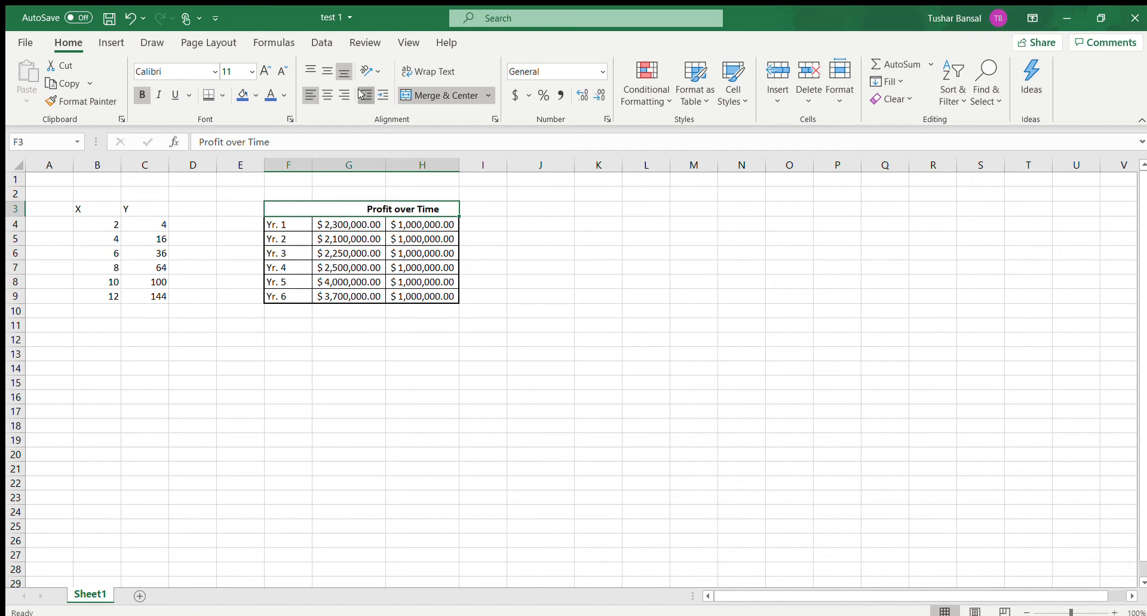
pyautogui.click(362, 94)
pyautogui.click(361, 94)
pyautogui.click(362, 94)
pyautogui.click(361, 94)
pyautogui.click(361, 94)
pyautogui.click(361, 93)
pyautogui.click(362, 94)
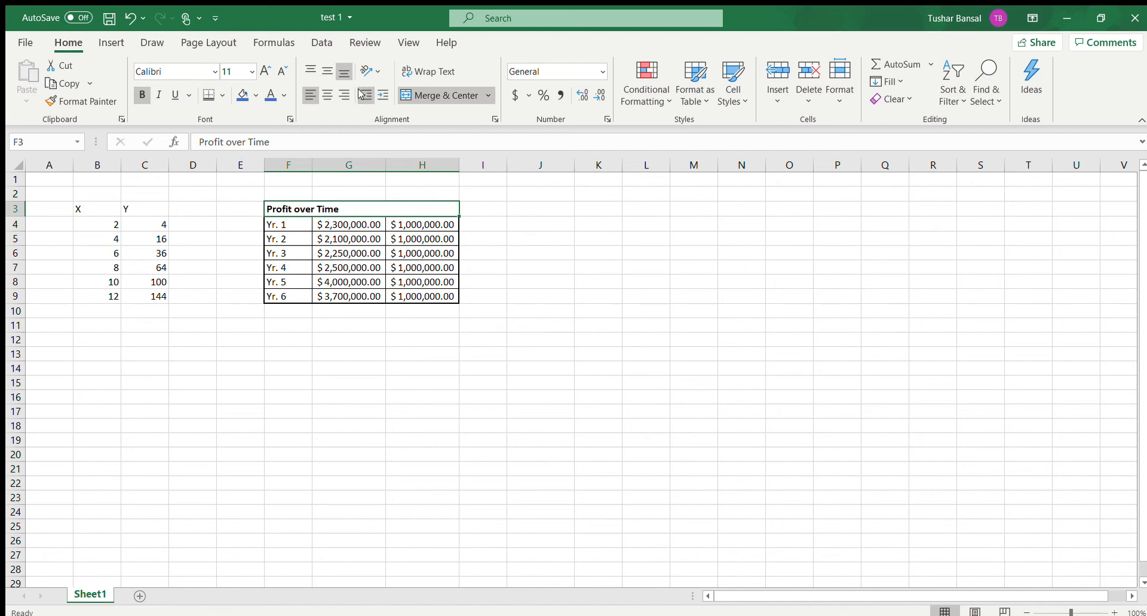
# Unmerge the "Profit over Time" heading into separate cells F3, G3 and H3, and select H3
pyautogui.click(588, 323)
pyautogui.click(356, 214)
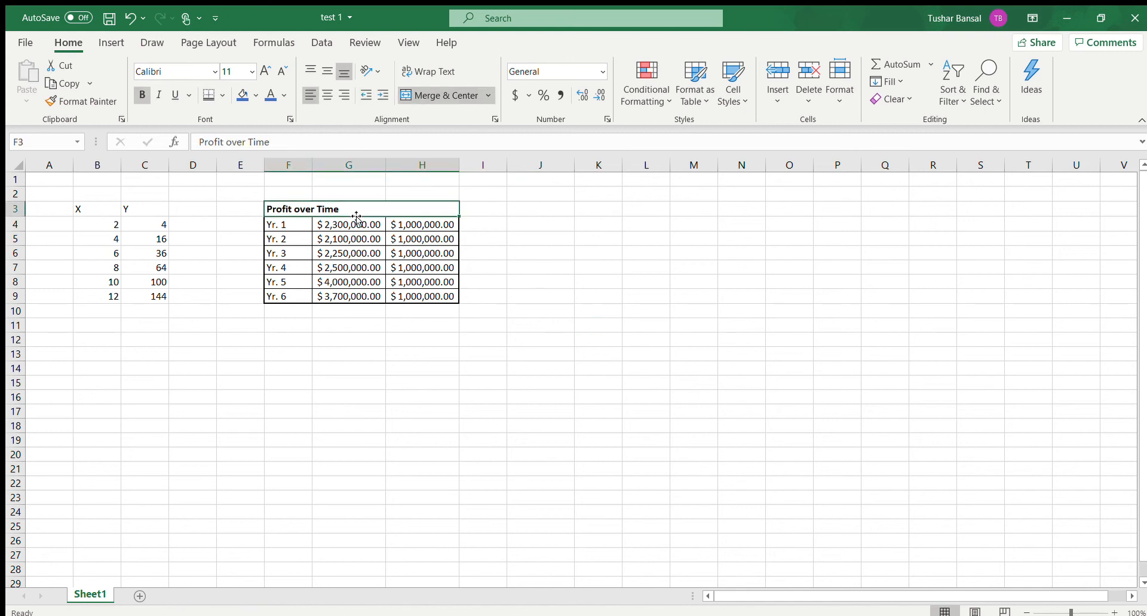
pyautogui.click(417, 96)
pyautogui.click(483, 268)
pyautogui.click(402, 208)
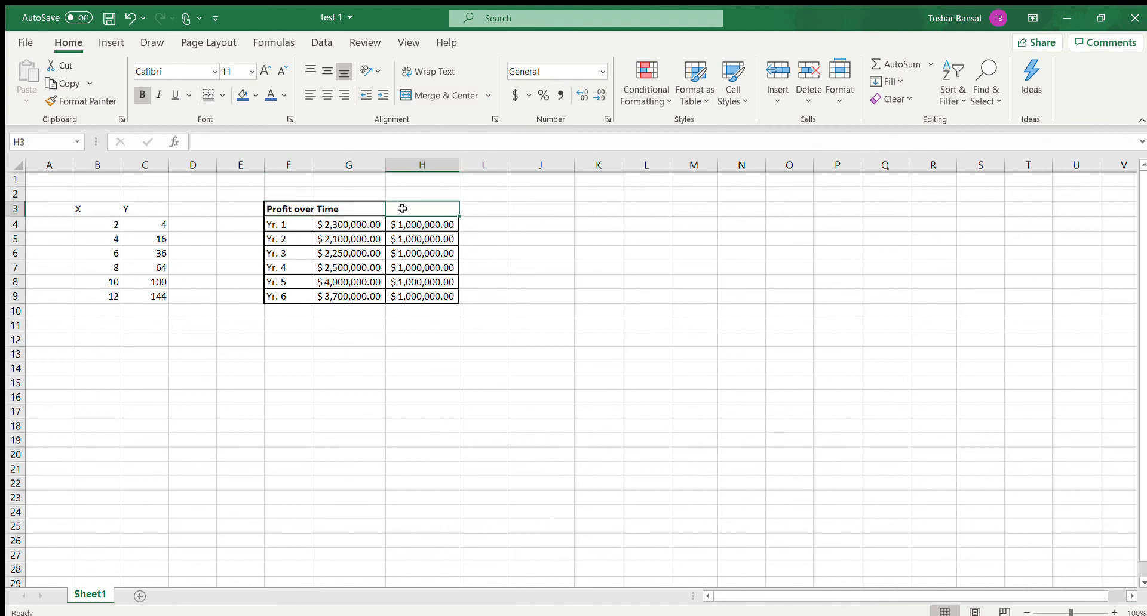
# Merge and center the "Profit over Time" heading across cells F3:H3
pyautogui.moveTo(317, 207); pyautogui.dragTo(404, 206)
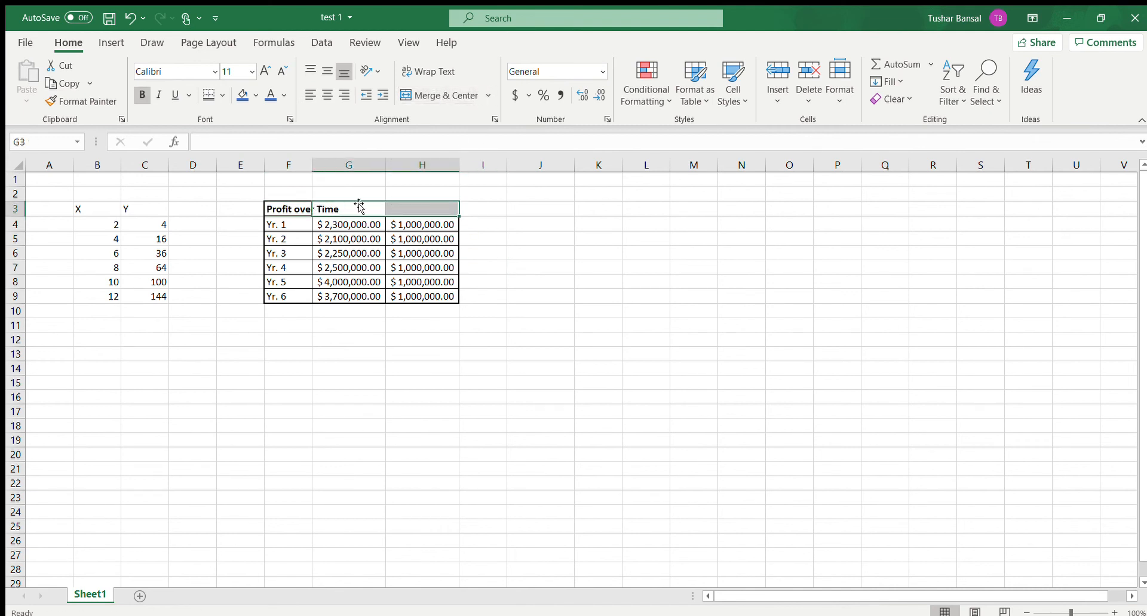
pyautogui.click(258, 212)
pyautogui.moveTo(275, 209); pyautogui.dragTo(414, 211)
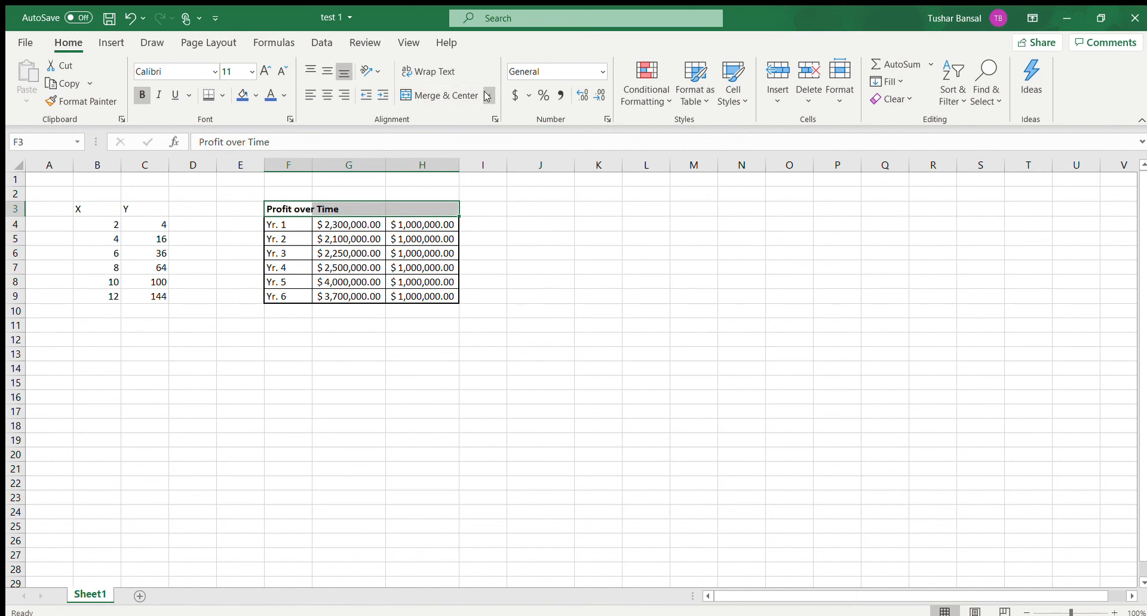
pyautogui.click(518, 231)
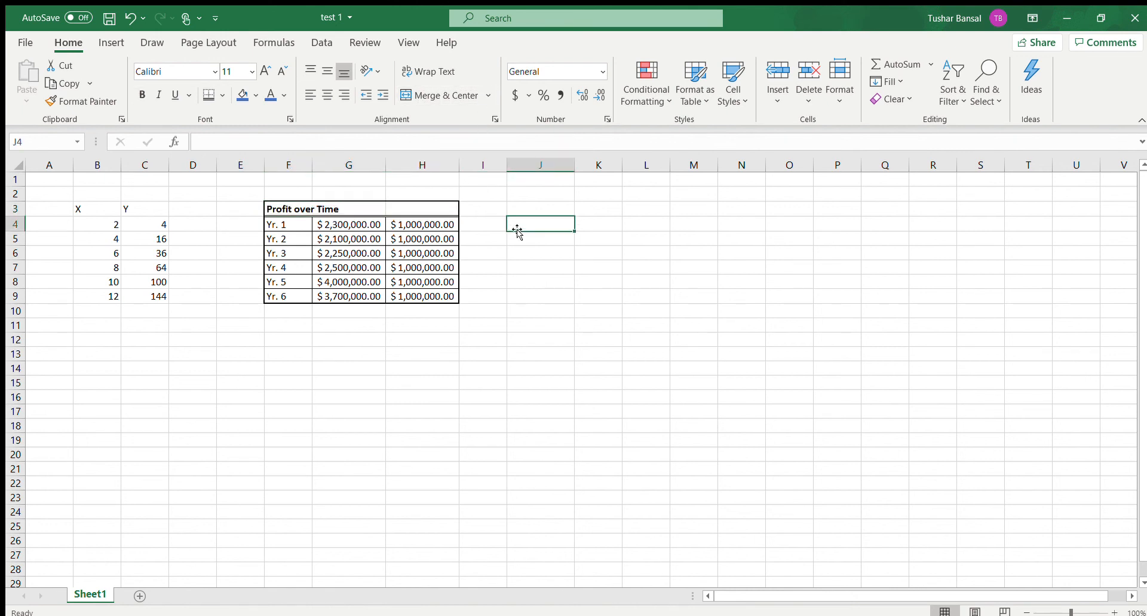
pyautogui.moveTo(292, 209); pyautogui.dragTo(396, 204)
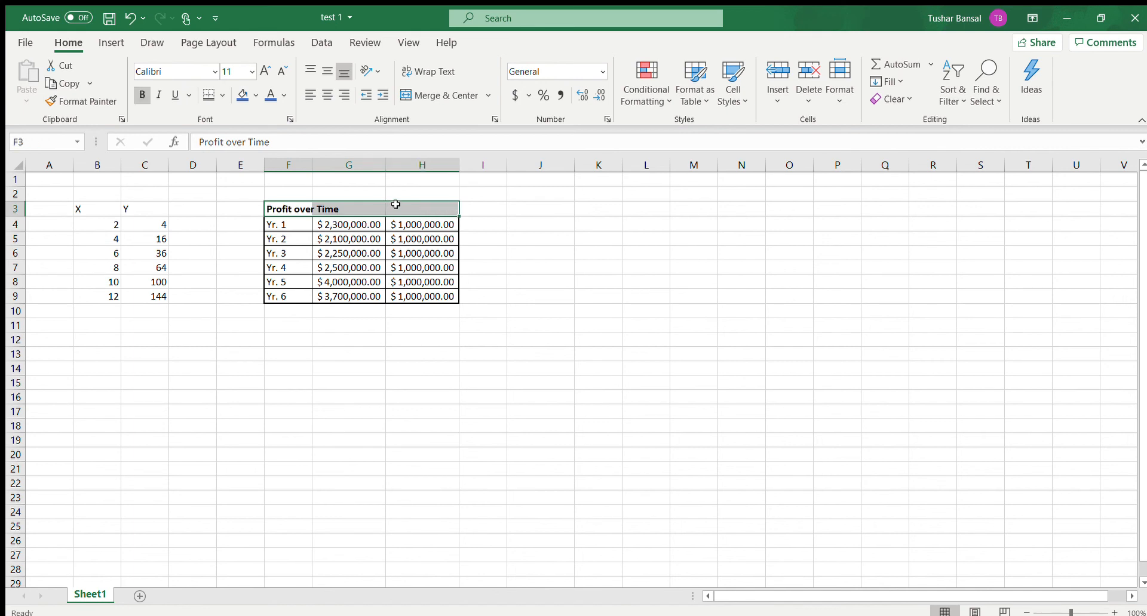
pyautogui.click(440, 96)
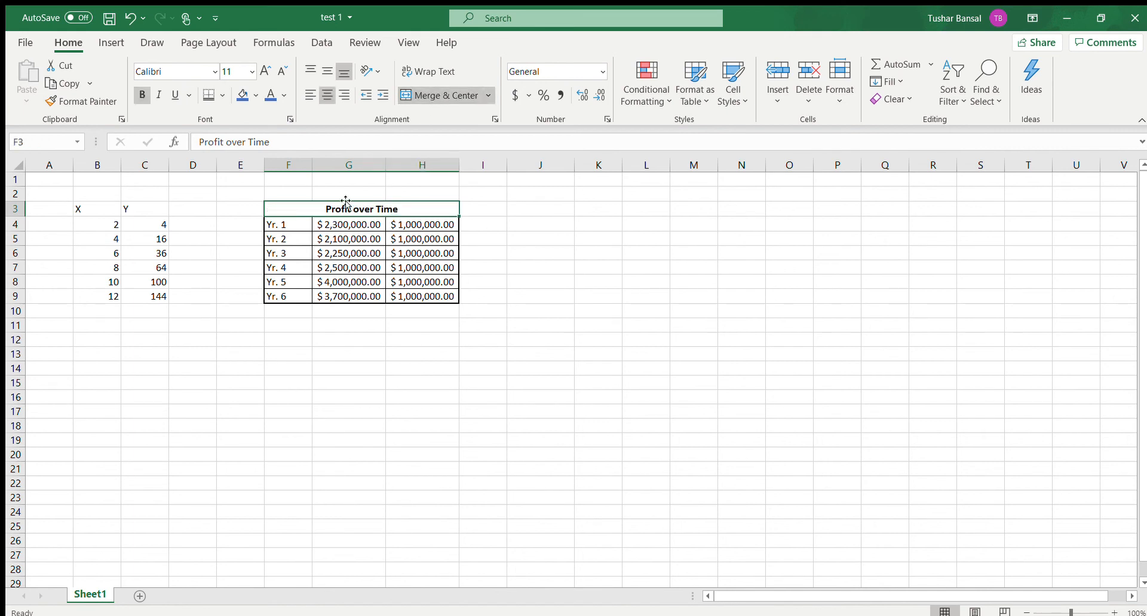
pyautogui.click(498, 311)
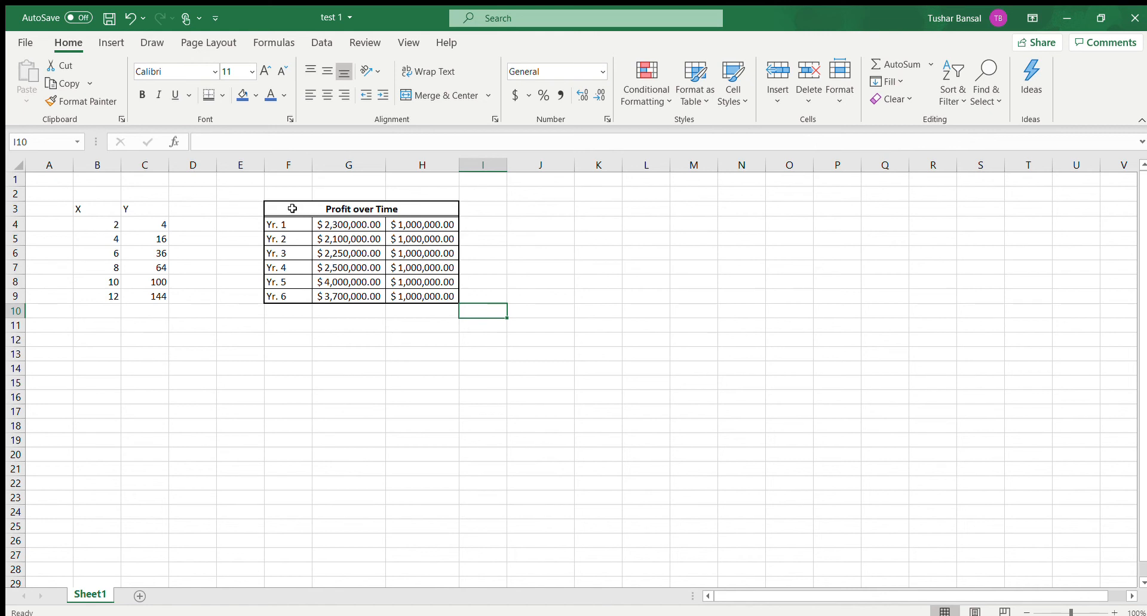
pyautogui.moveTo(294, 210); pyautogui.dragTo(338, 296)
pyautogui.click(534, 294)
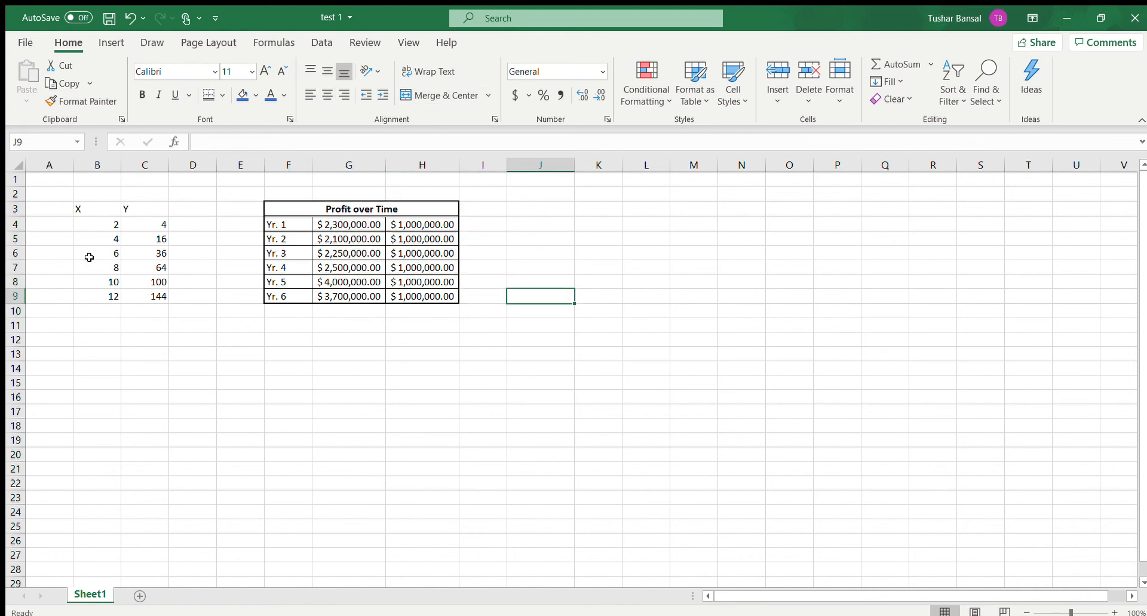
# Format the X/Y data in B3:C9 as a table with headers, using a dark blue banded style with a black header row
pyautogui.moveTo(78, 209); pyautogui.dragTo(161, 300)
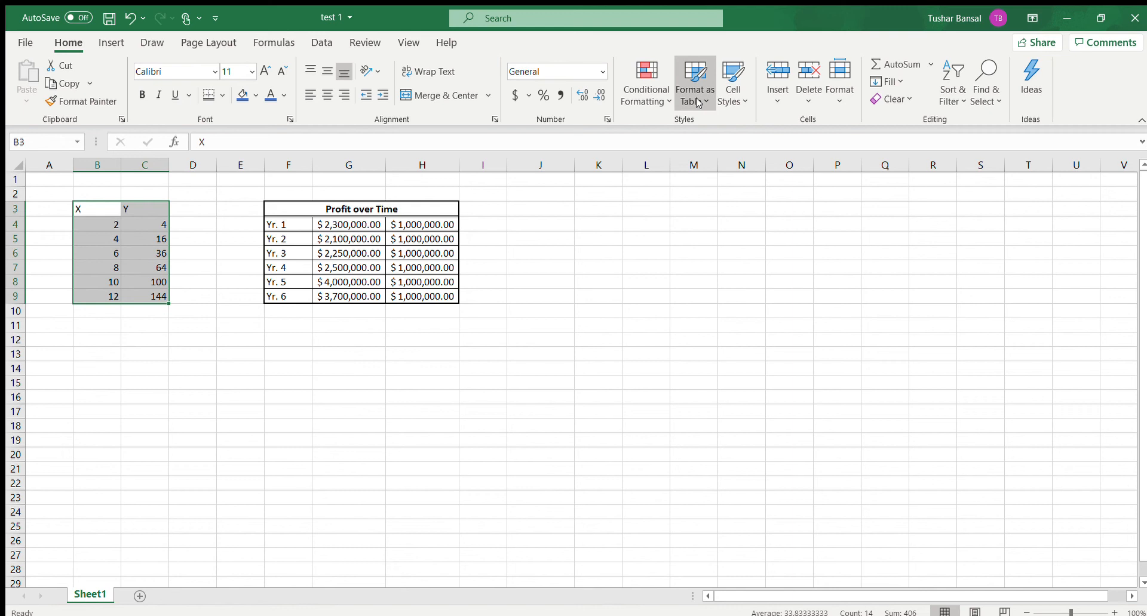
pyautogui.click(751, 480)
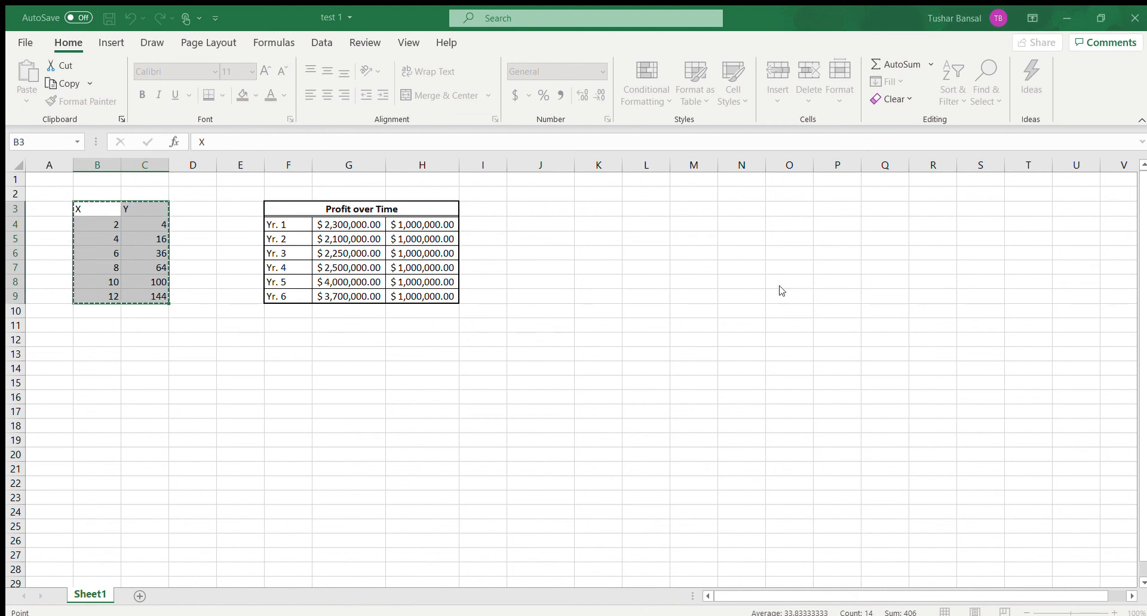
pyautogui.click(865, 292)
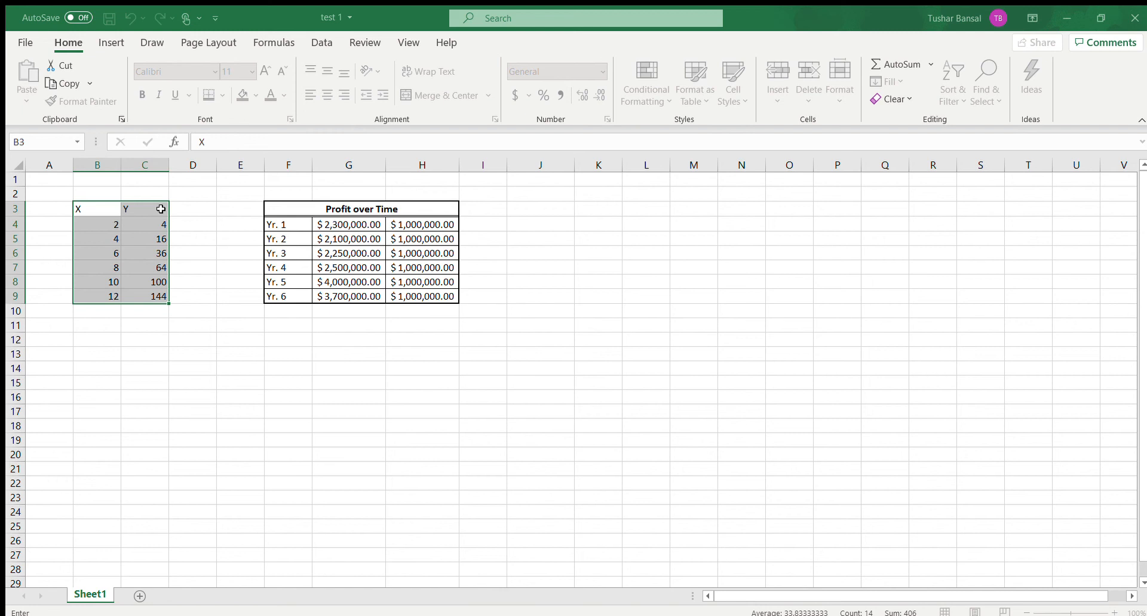
pyautogui.press('Return')
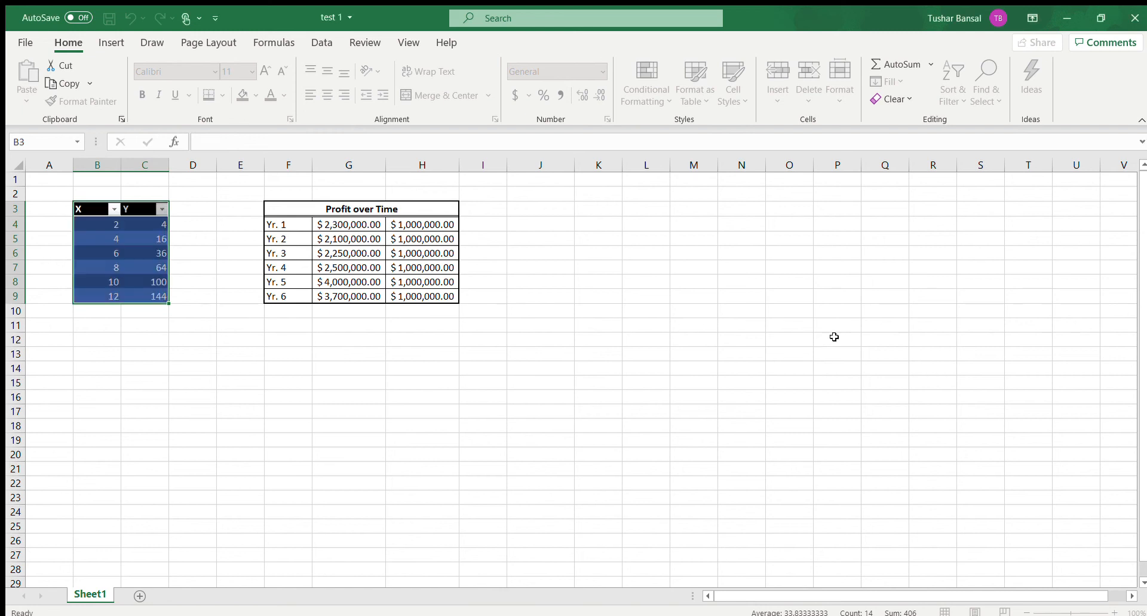
pyautogui.click(289, 368)
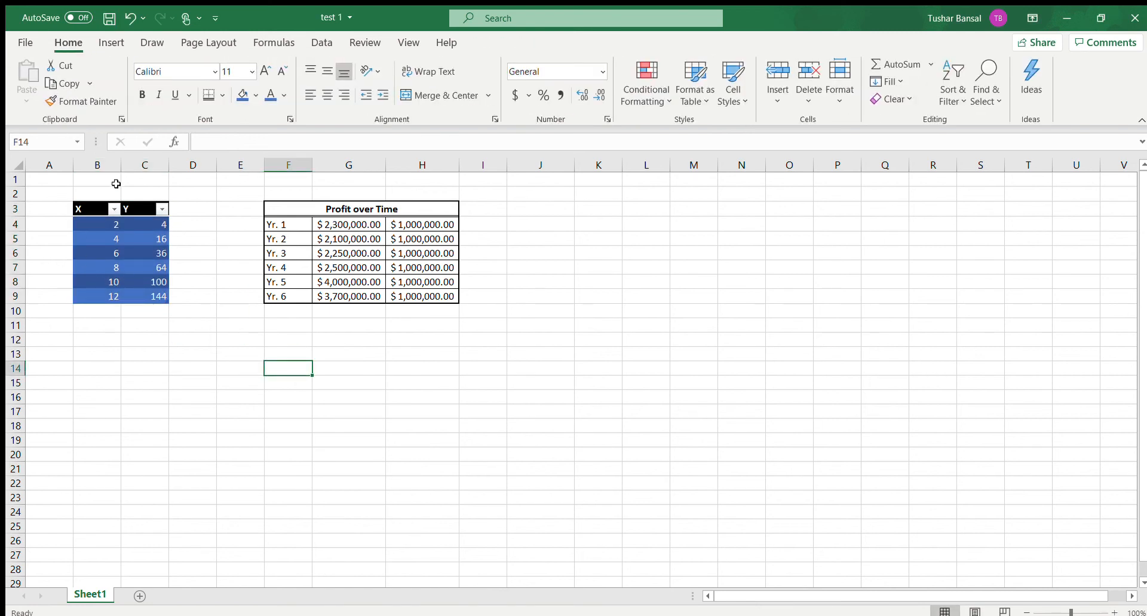
# Add a black outside border around the X/Y table in B3:C9
pyautogui.moveTo(98, 208); pyautogui.dragTo(144, 293)
pyautogui.click(68, 43)
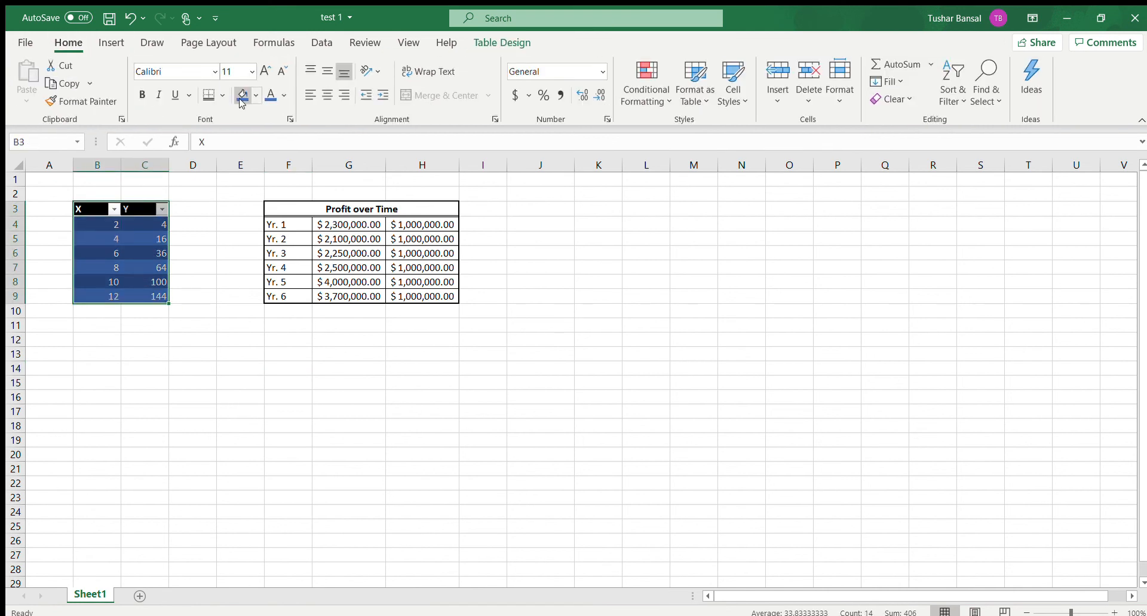
pyautogui.click(222, 96)
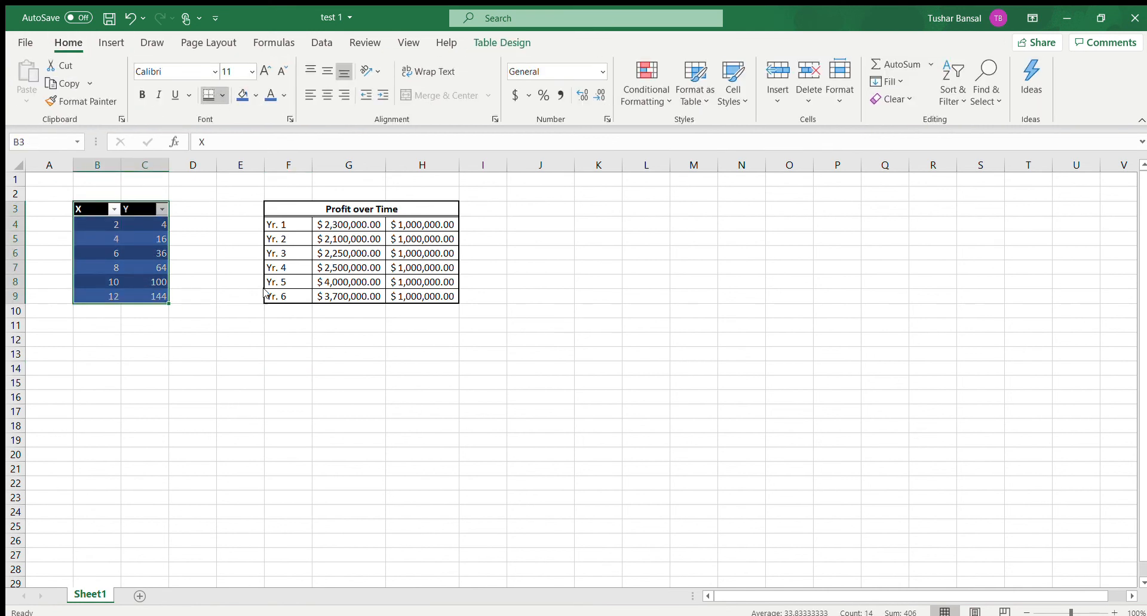
pyautogui.click(187, 337)
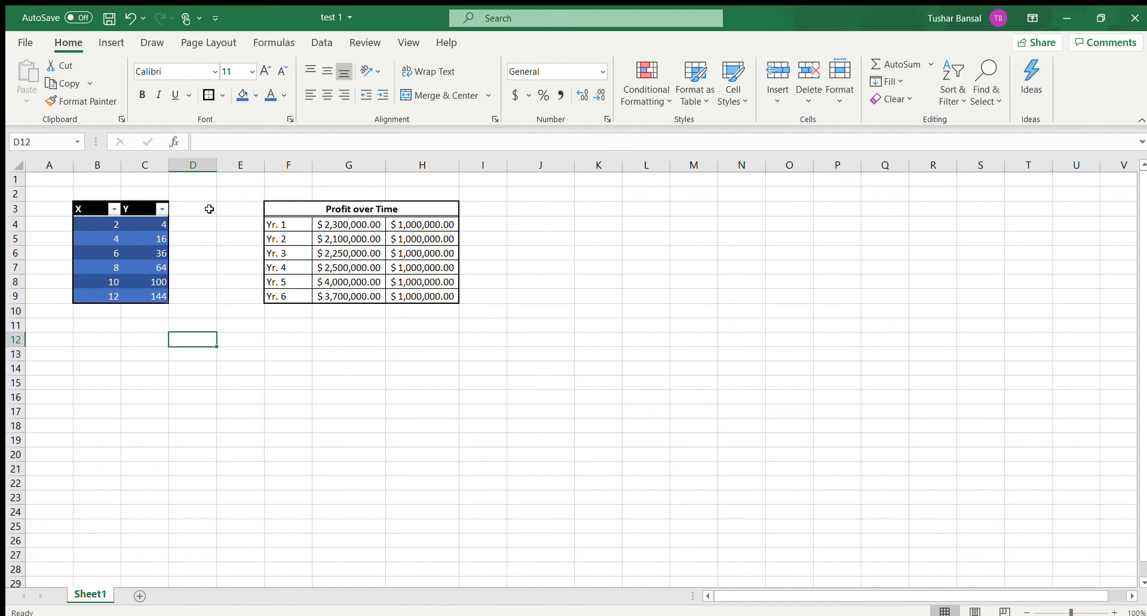
# Sort the X/Y table by X from largest to smallest, and set cell B8 to 400
pyautogui.click(115, 209)
pyautogui.click(86, 237)
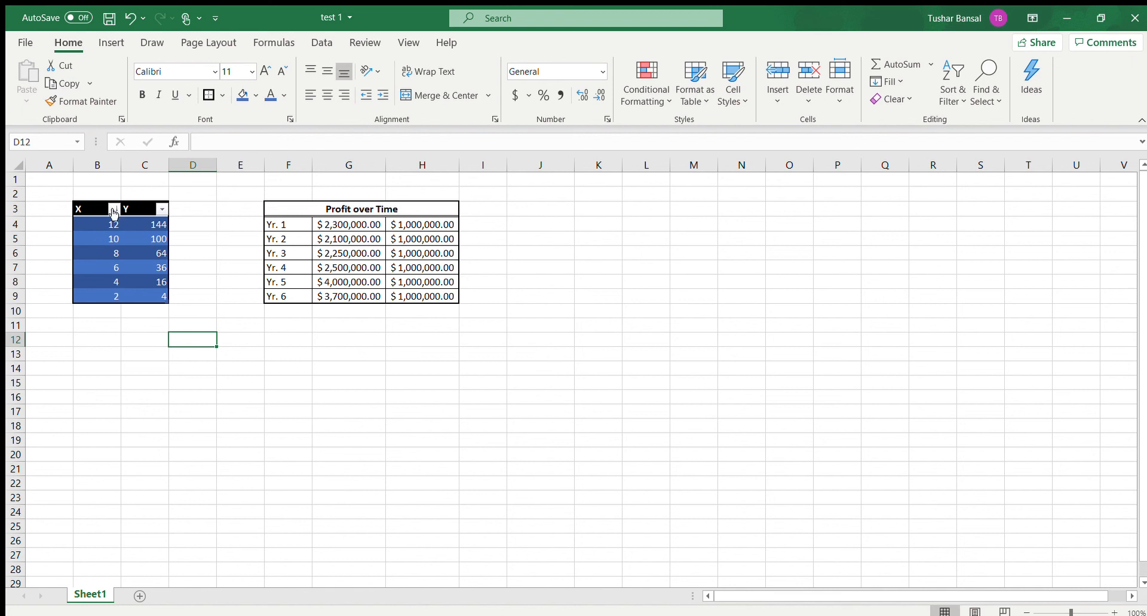
pyautogui.click(114, 283)
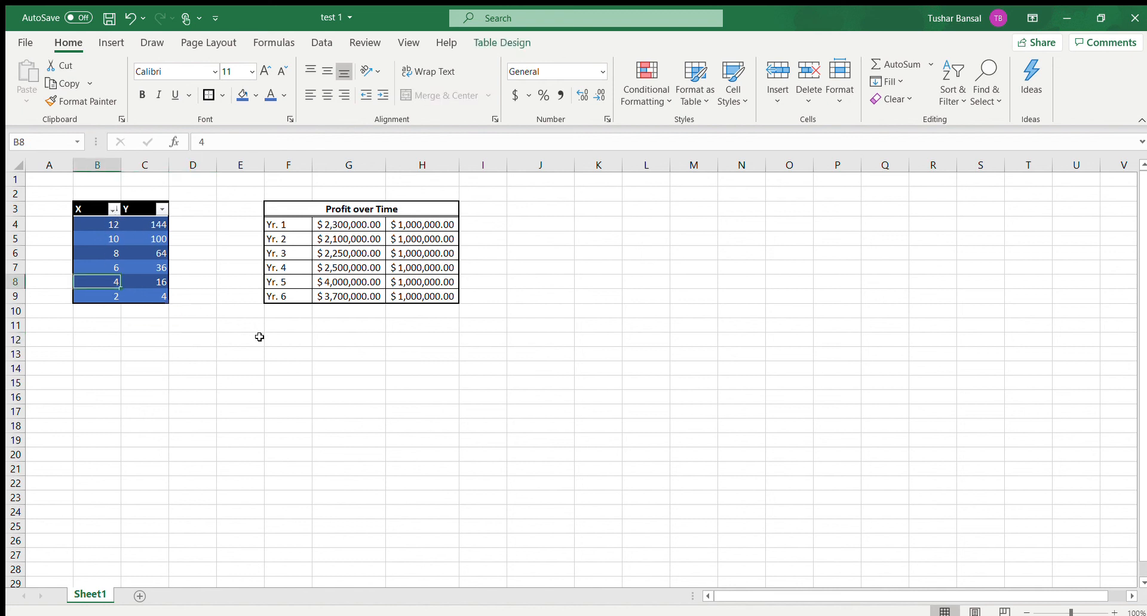
pyautogui.write('400')
pyautogui.press('Return')
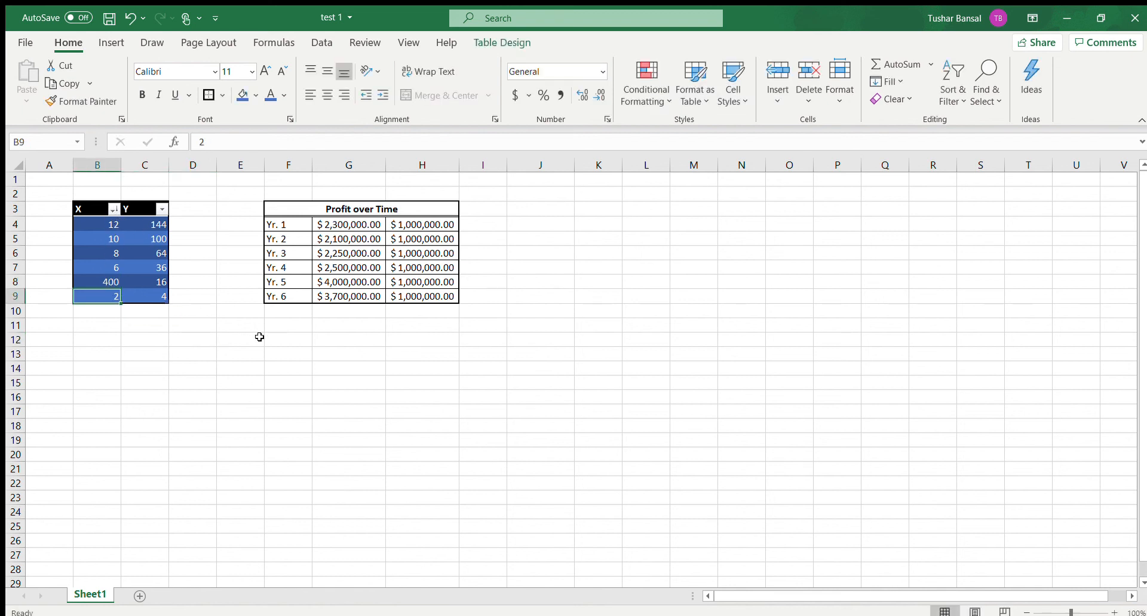
# Re-sort the X/Y table by X from largest to smallest, and then by Y from largest to smallest
pyautogui.click(144, 325)
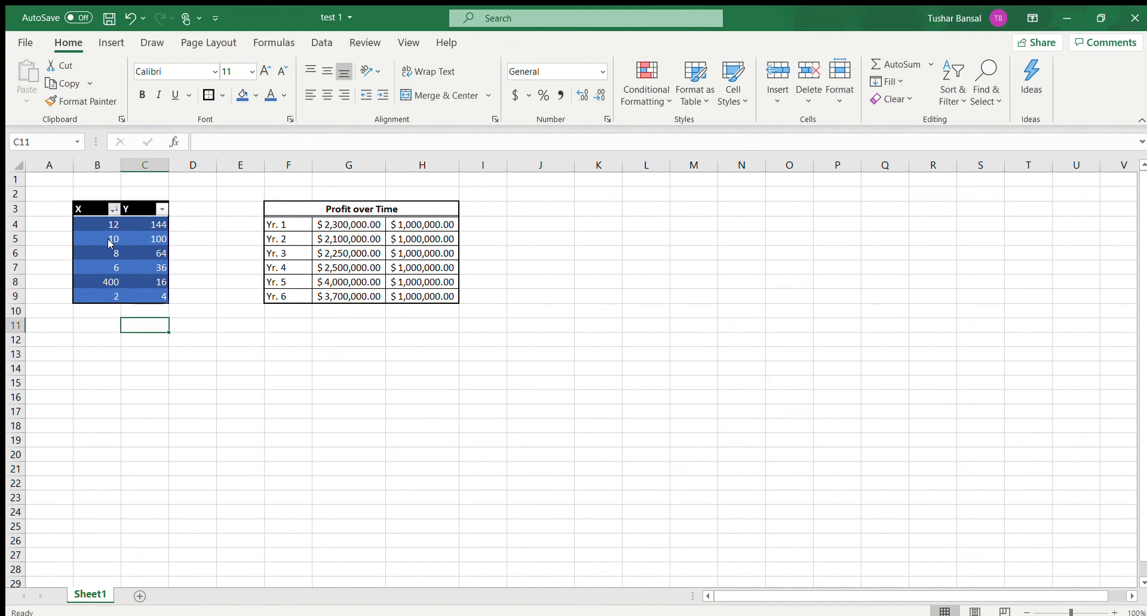
pyautogui.click(280, 414)
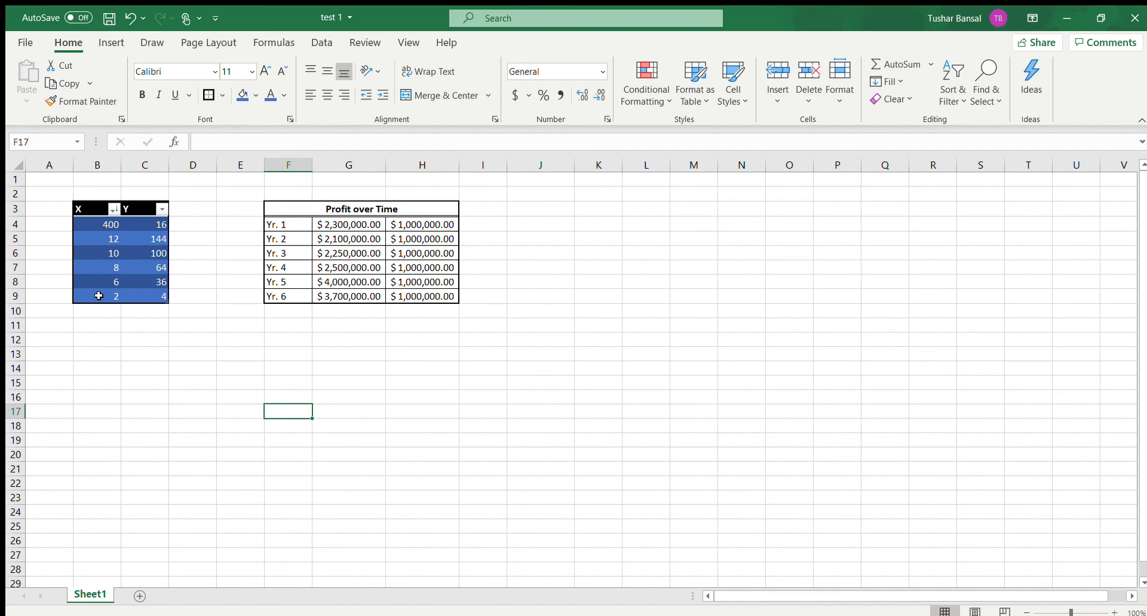
pyautogui.click(162, 203)
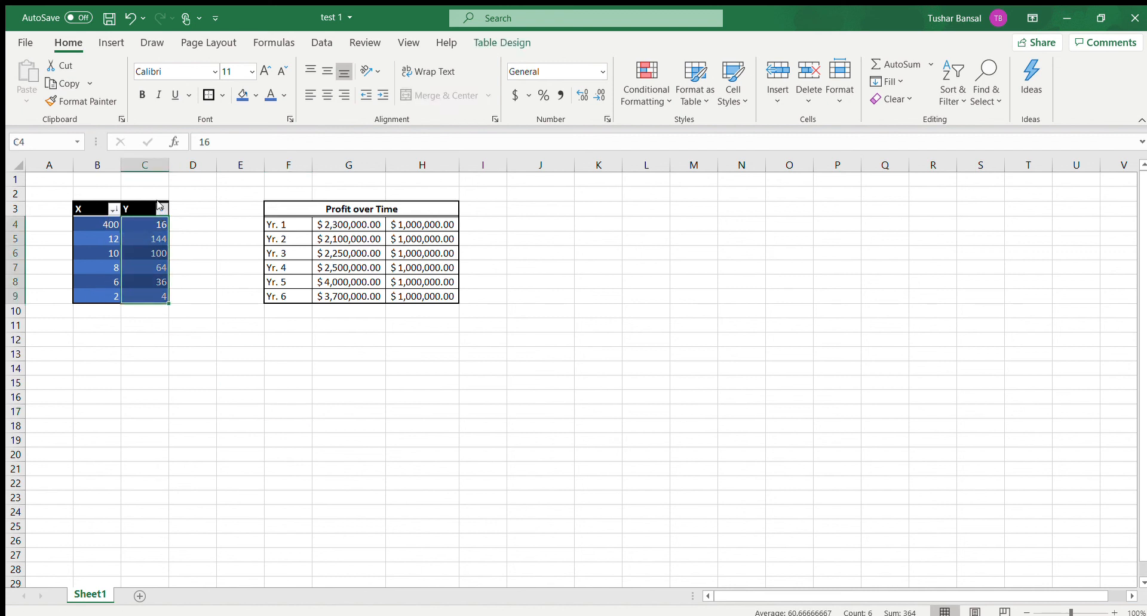
pyautogui.click(272, 367)
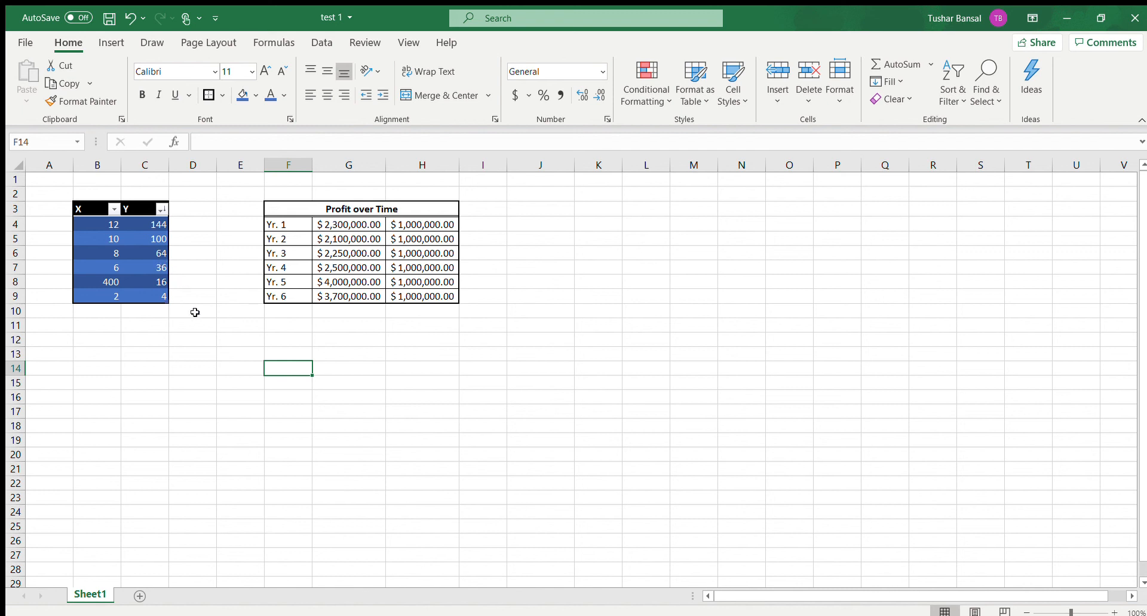
pyautogui.click(210, 334)
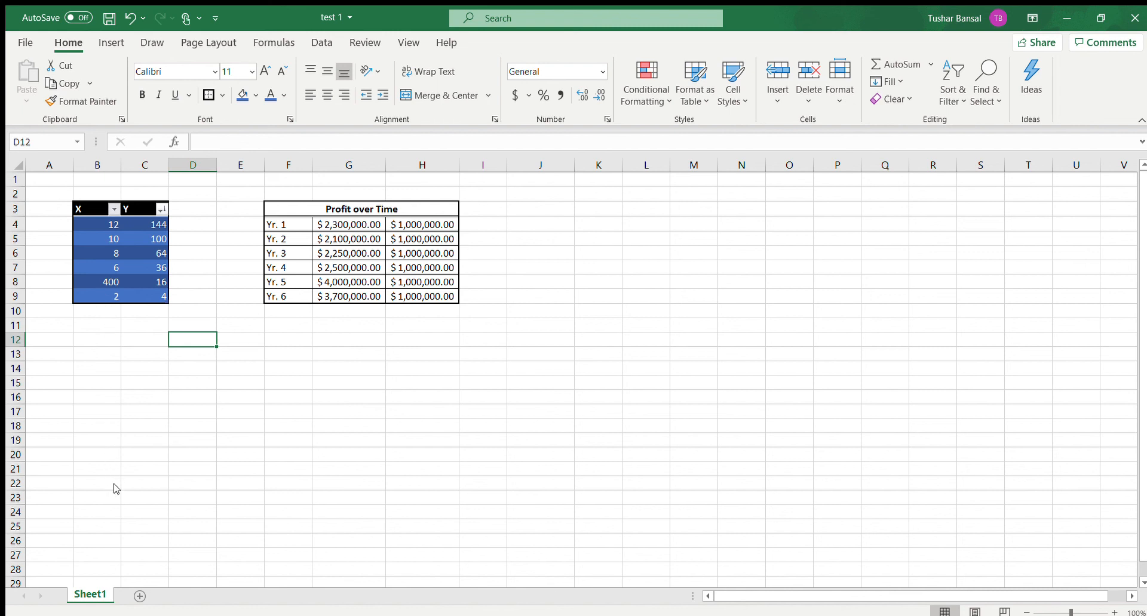
pyautogui.click(424, 312)
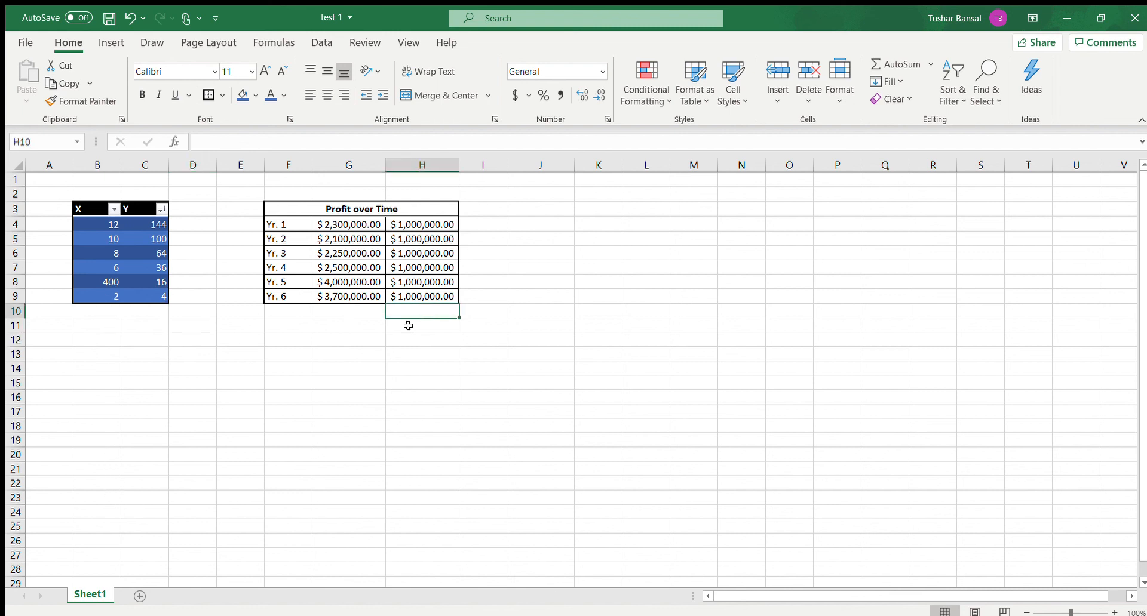
pyautogui.moveTo(284, 212); pyautogui.dragTo(389, 253)
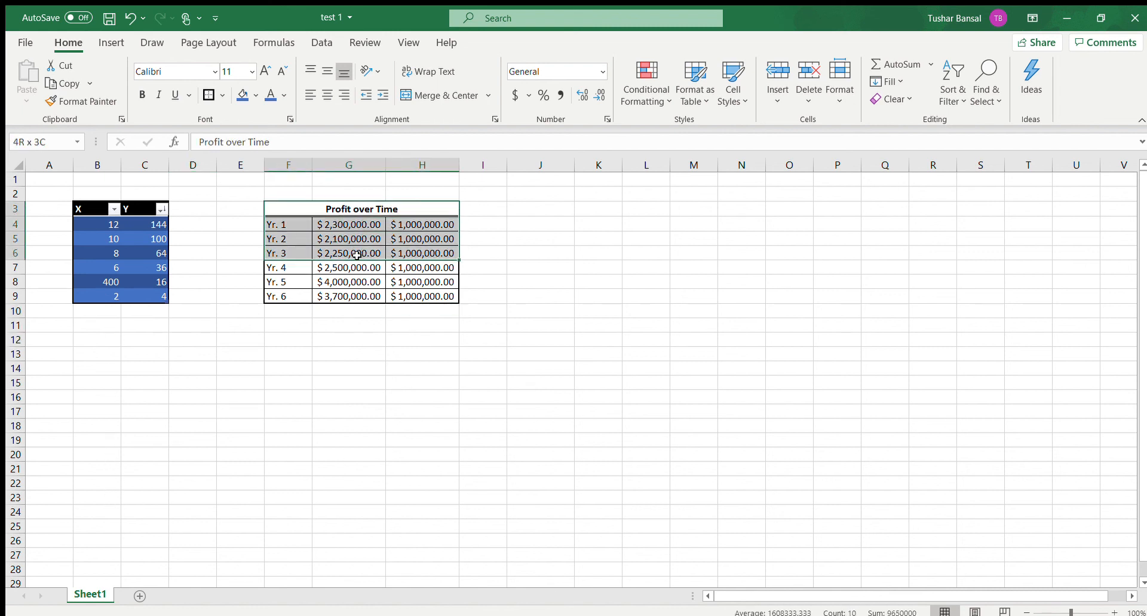
pyautogui.click(561, 293)
# Apply the solid blue accent cell style with white text to the merged "Profit over Time" heading
pyautogui.click(404, 206)
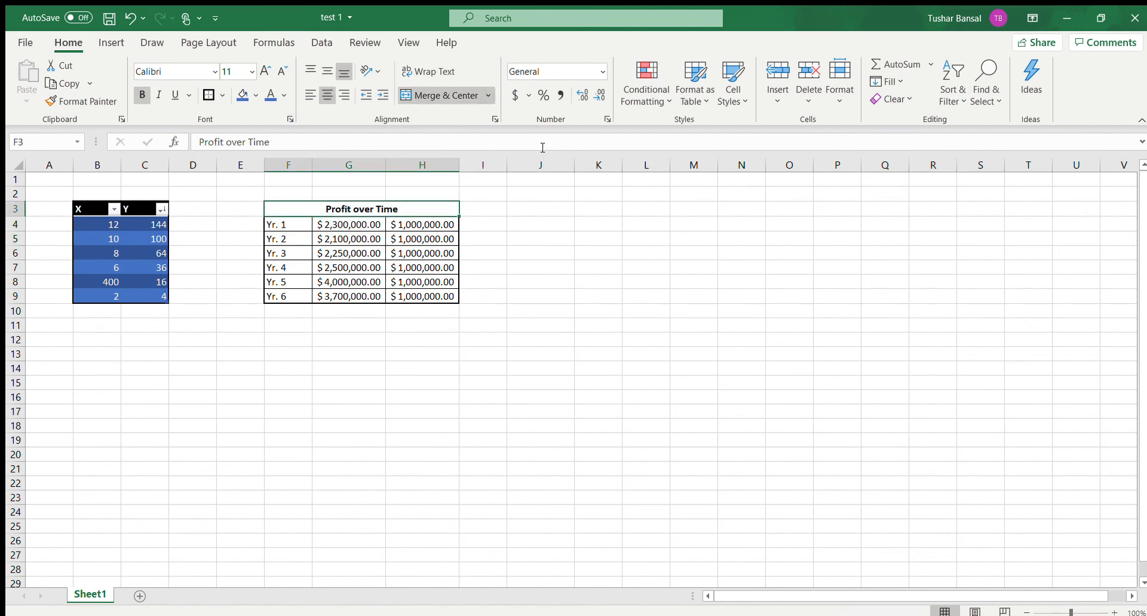
pyautogui.click(737, 96)
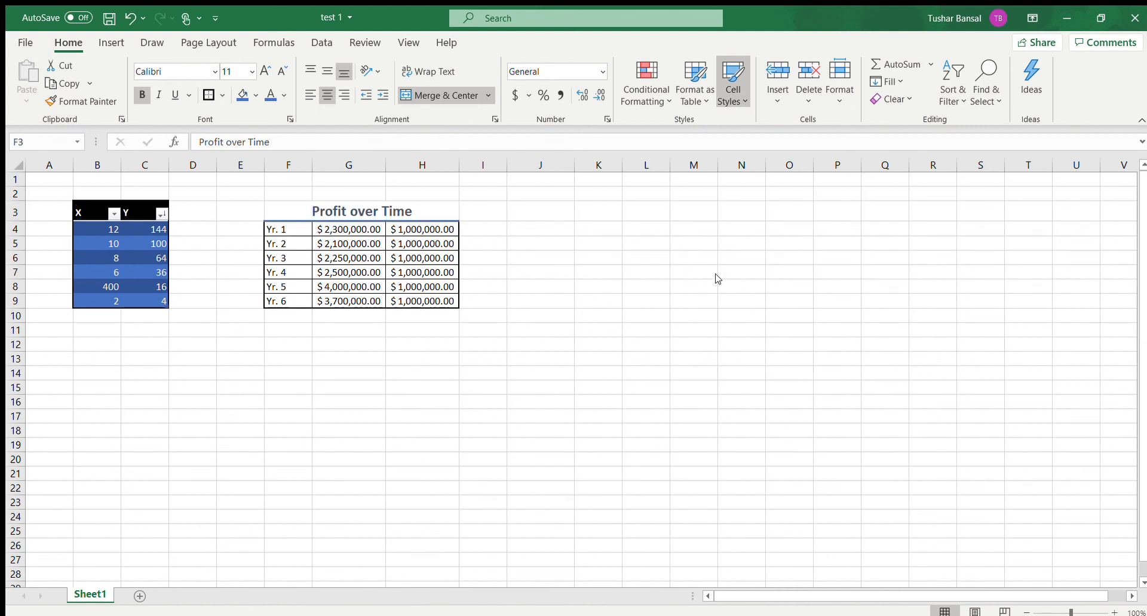
pyautogui.click(692, 378)
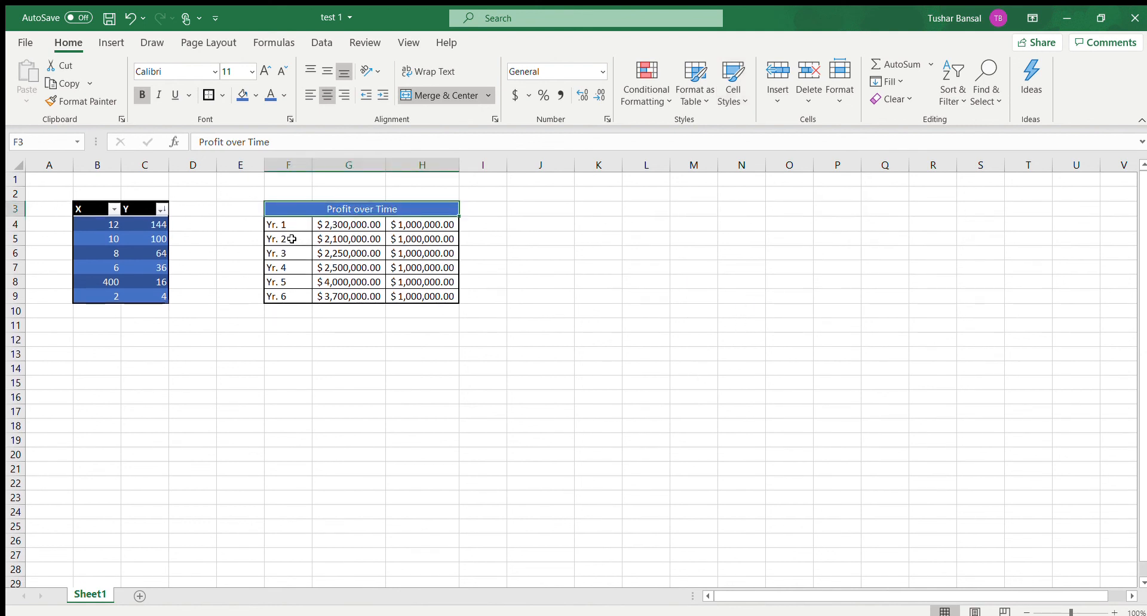
# Apply the light blue accent cell style to the Yr. 1, Yr. 3 and Yr. 5 rows of the profit table
pyautogui.click(288, 227)
pyautogui.moveTo(287, 226); pyautogui.dragTo(411, 229)
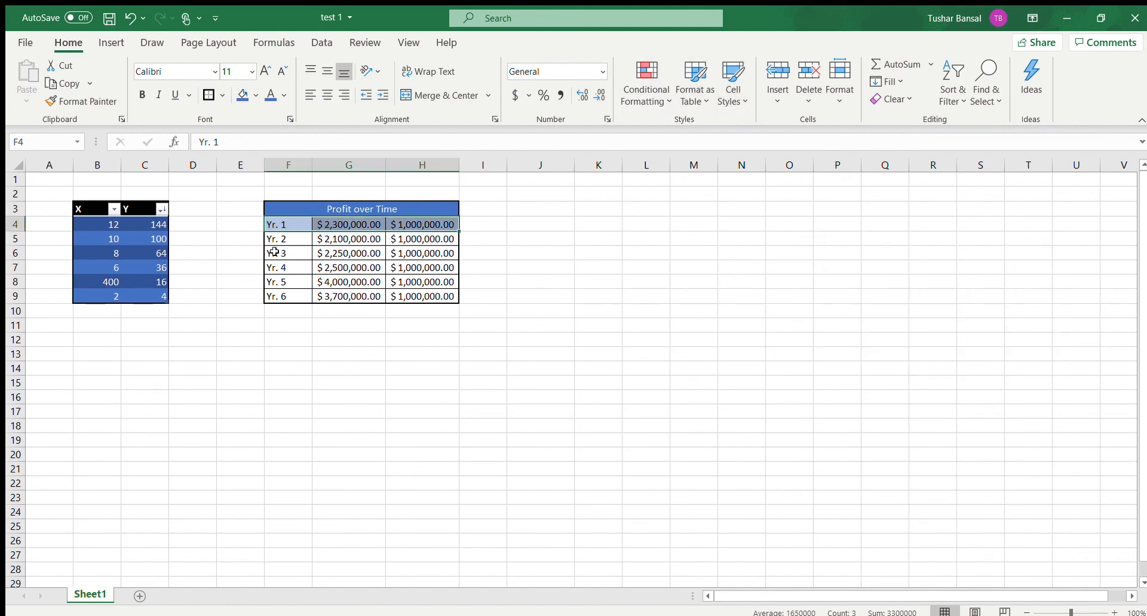
pyautogui.moveTo(279, 252); pyautogui.dragTo(411, 255)
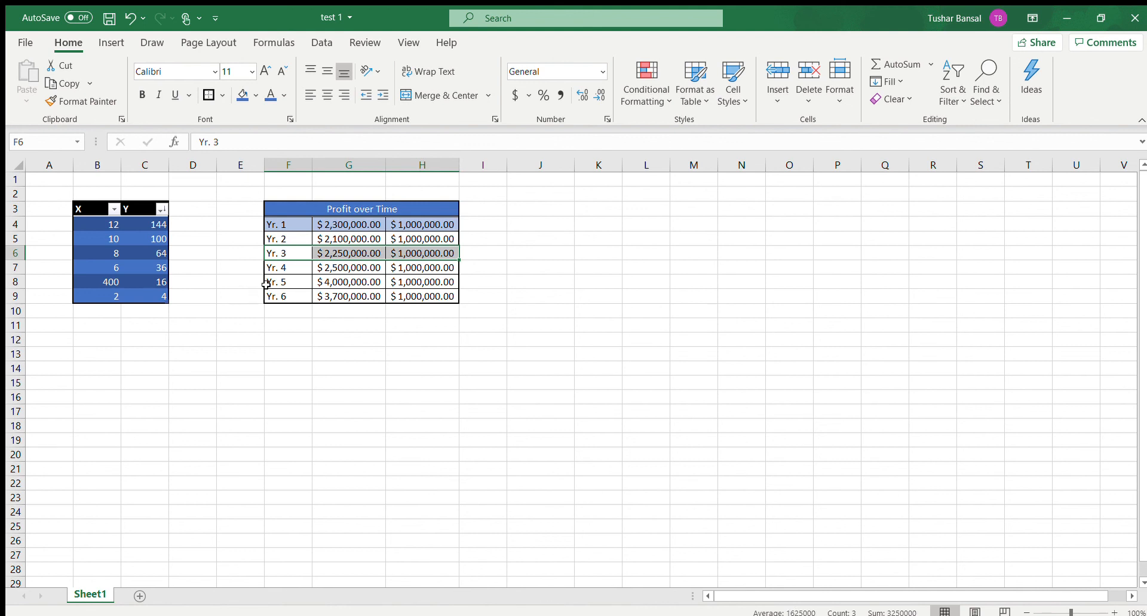
pyautogui.moveTo(269, 283); pyautogui.dragTo(412, 286)
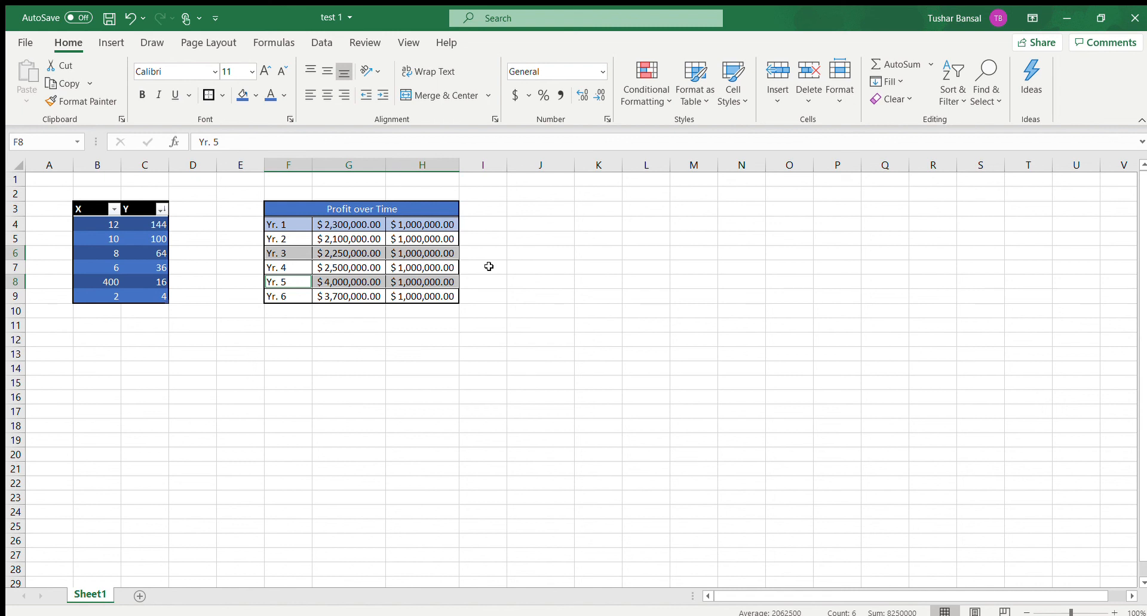
pyautogui.click(734, 96)
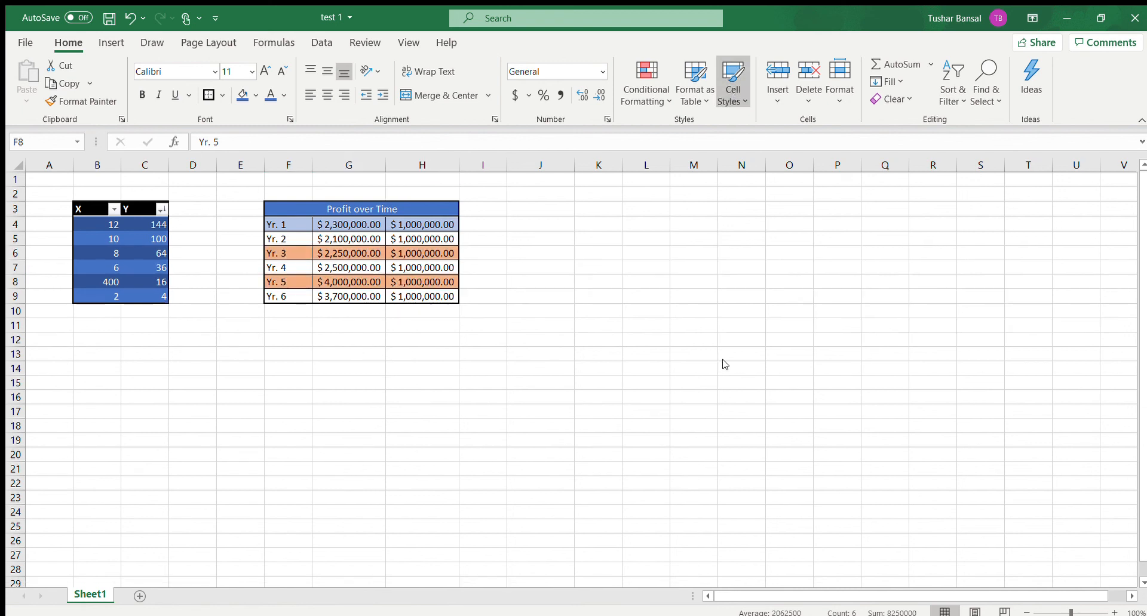
pyautogui.click(594, 352)
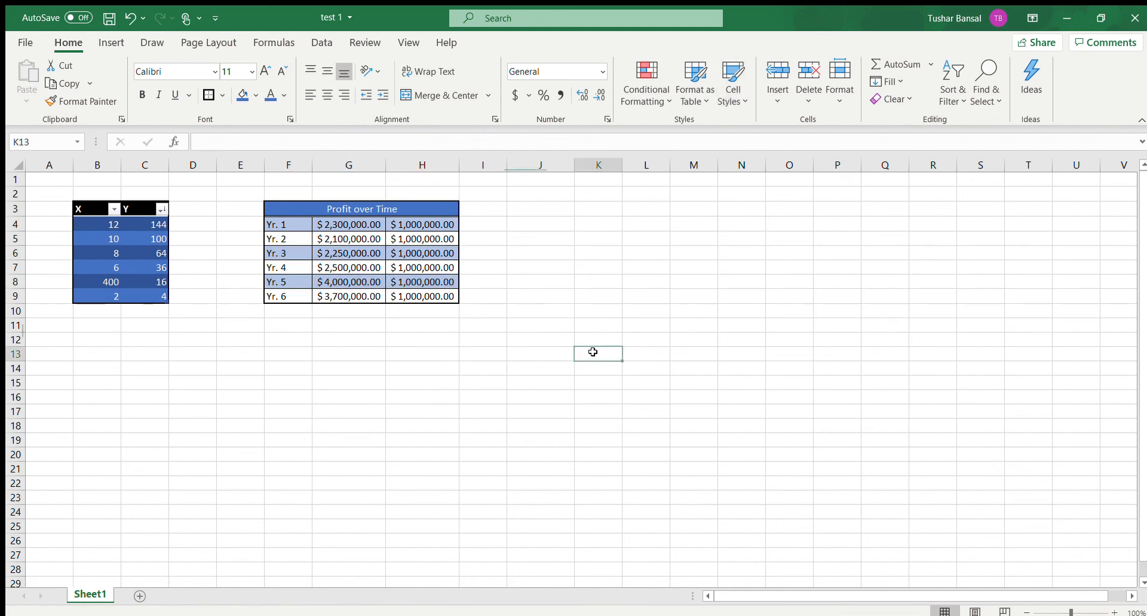
# Apply the palest blue accent cell style to the Yr. 2, Yr. 4 and Yr. 6 rows of the profit table
pyautogui.moveTo(278, 236); pyautogui.dragTo(409, 233)
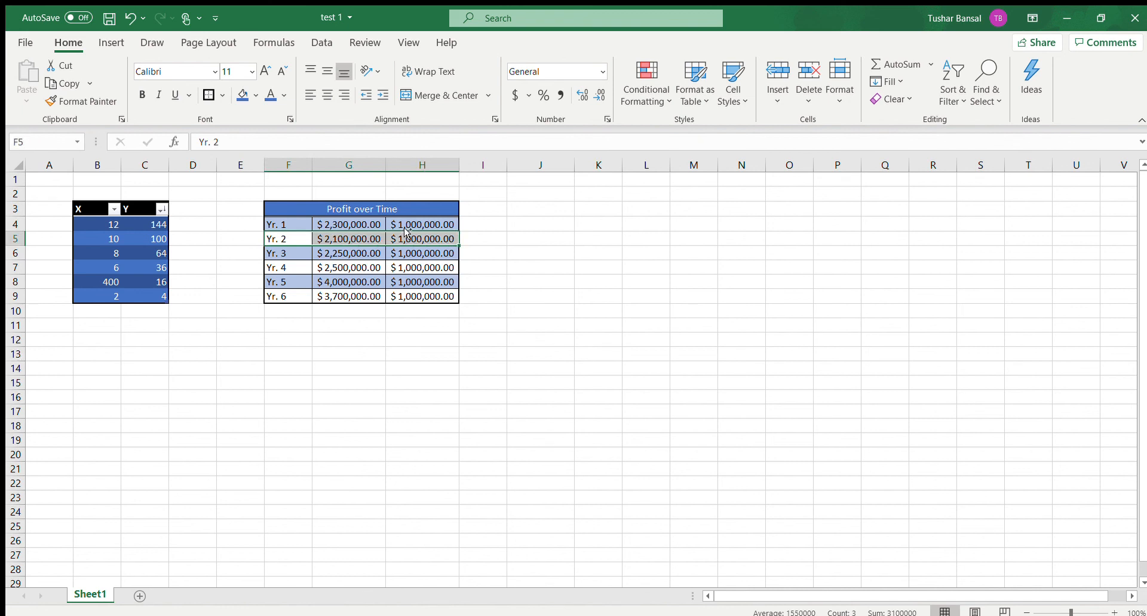
pyautogui.keyDown('ctrl'); pyautogui.moveTo(293, 269); pyautogui.dragTo(387, 269); pyautogui.keyUp('ctrl')
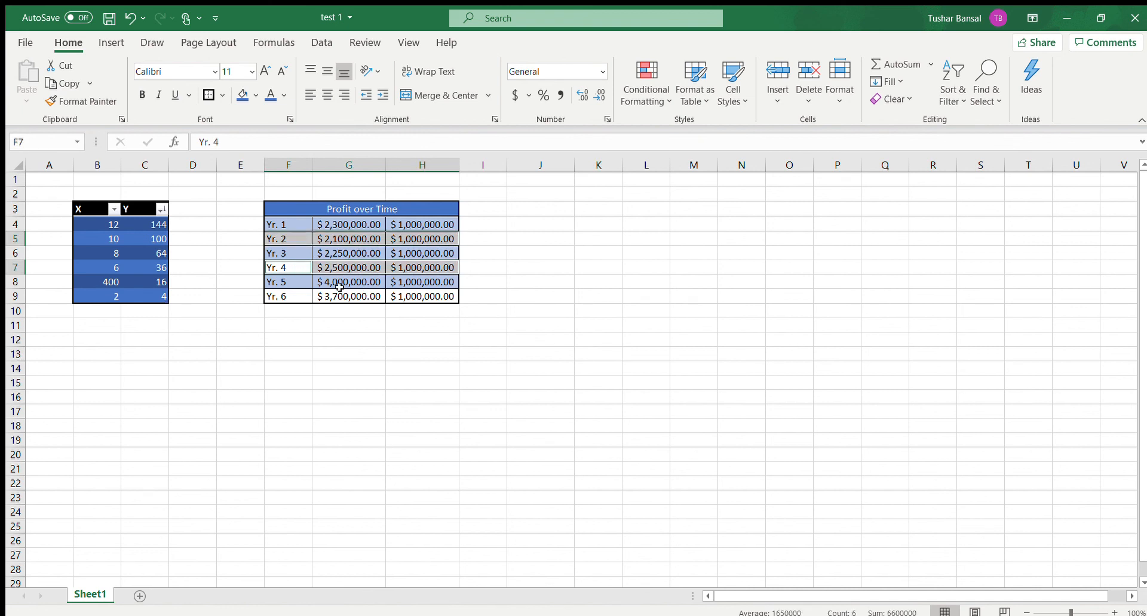
pyautogui.keyDown('ctrl'); pyautogui.moveTo(290, 299); pyautogui.dragTo(393, 300); pyautogui.keyUp('ctrl')
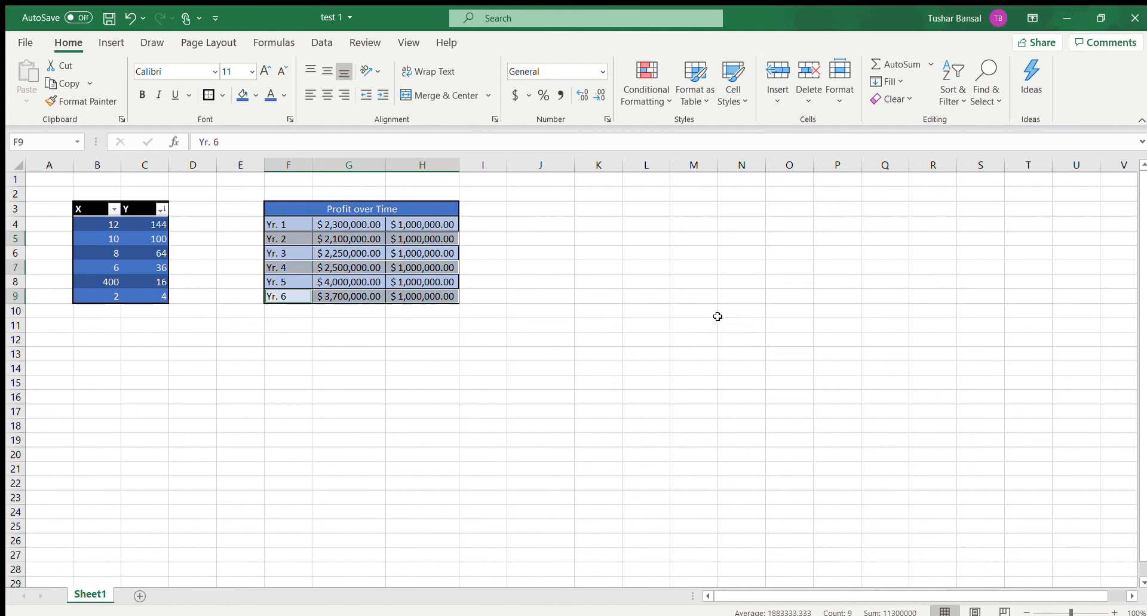
pyautogui.click(484, 324)
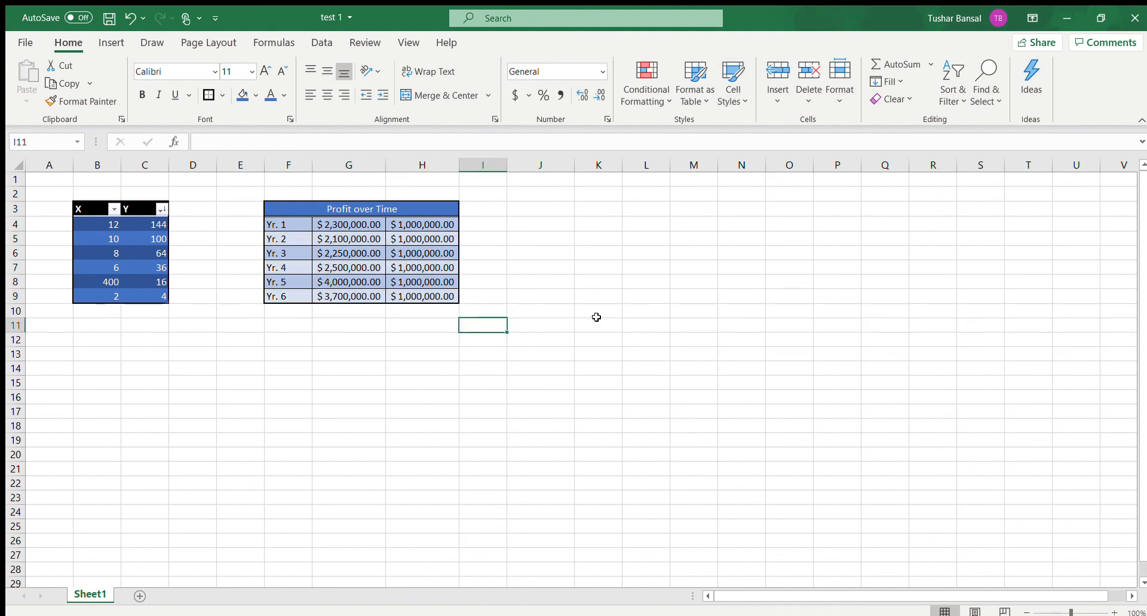